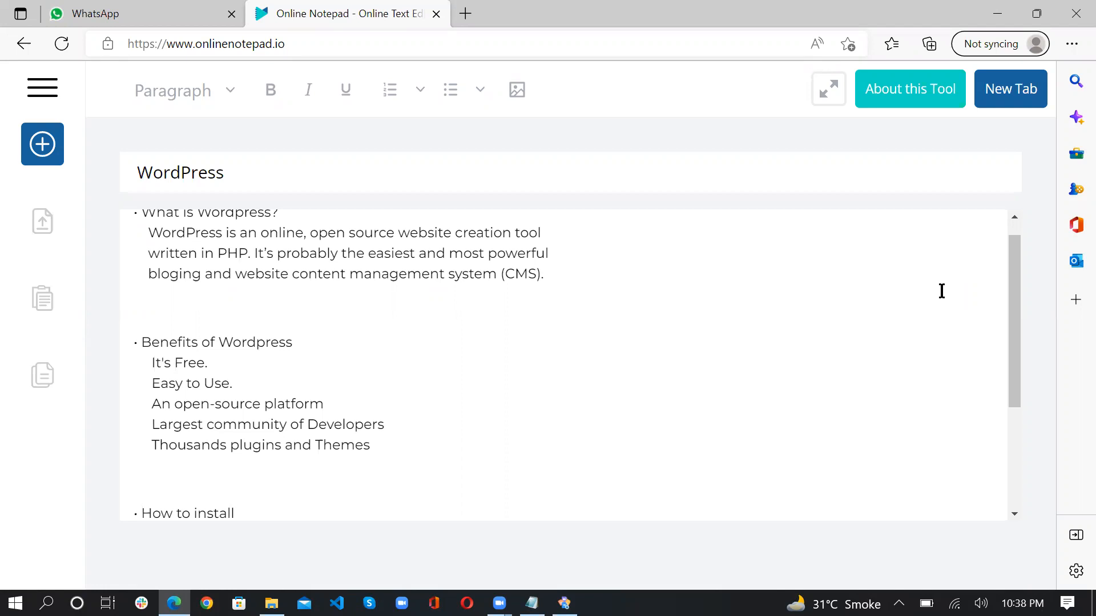
Read the How to install steps in the WordPress notes and reduce the browser from full screen to a smaller window.
{"action": "scroll", "coordinate": [941, 291], "scroll_direction": "down", "scroll_amount": 3}
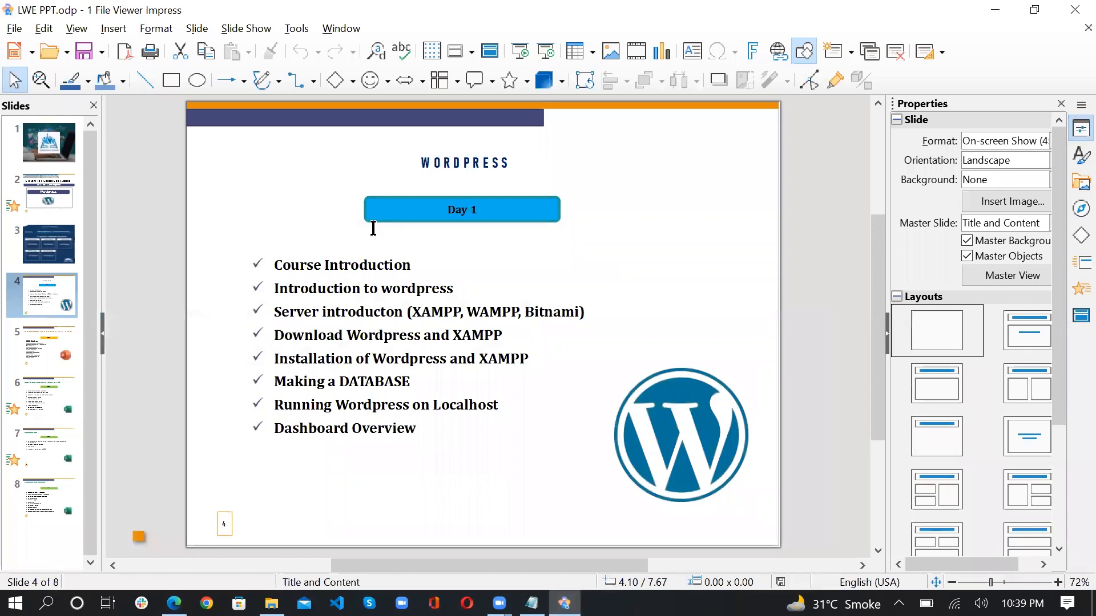
{"action": "left_click", "coordinate": [988, 12]}
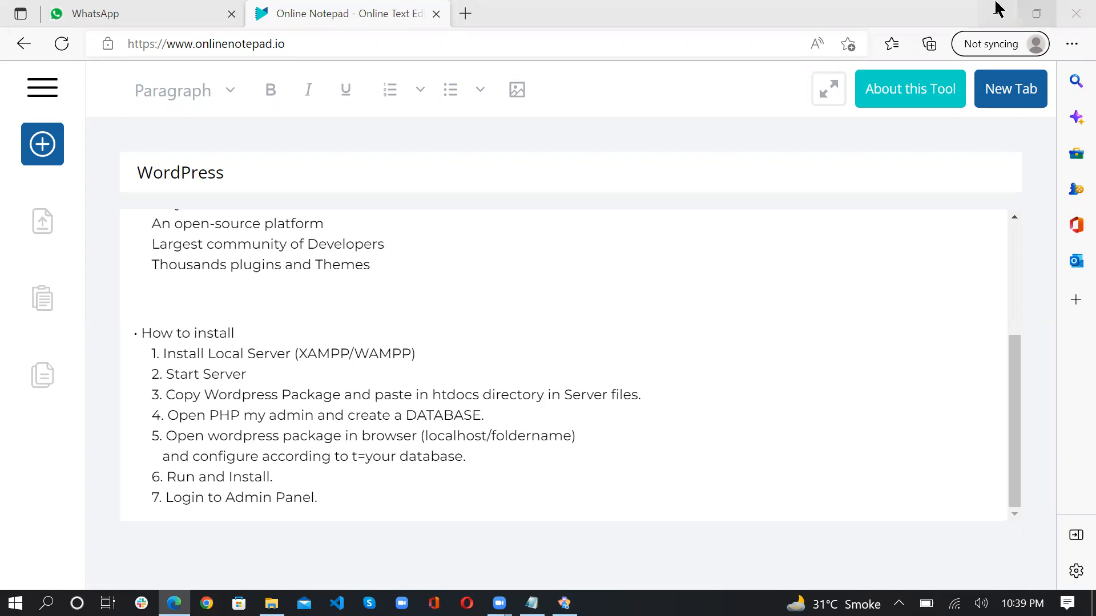
{"action": "left_click", "coordinate": [970, 147]}
{"action": "left_click", "coordinate": [1037, 14]}
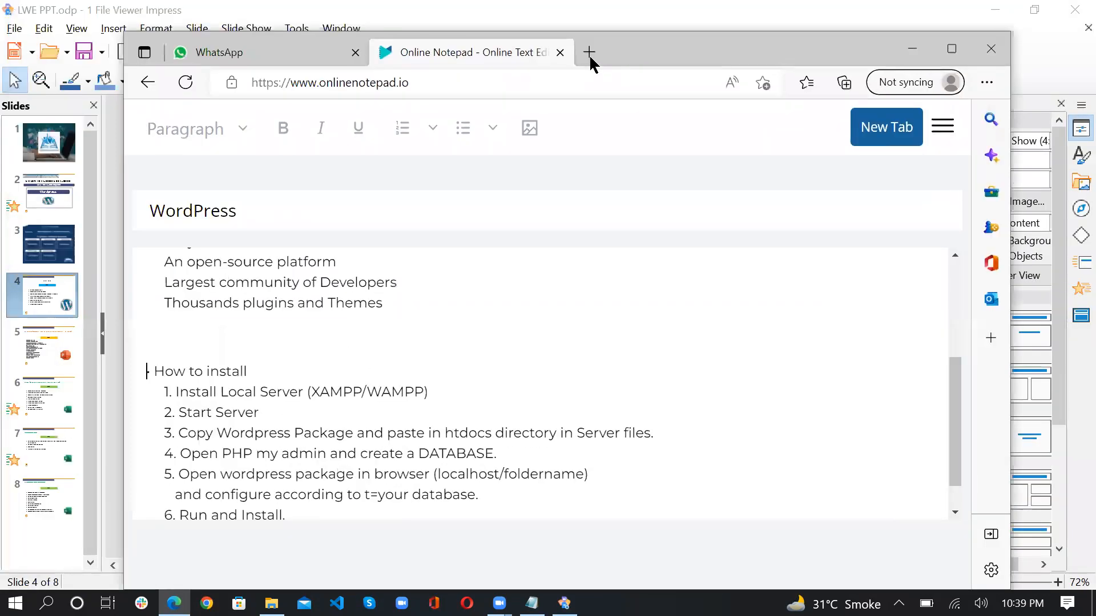
Search the web for xampp in a new browser tab.
{"action": "left_click", "coordinate": [589, 52]}
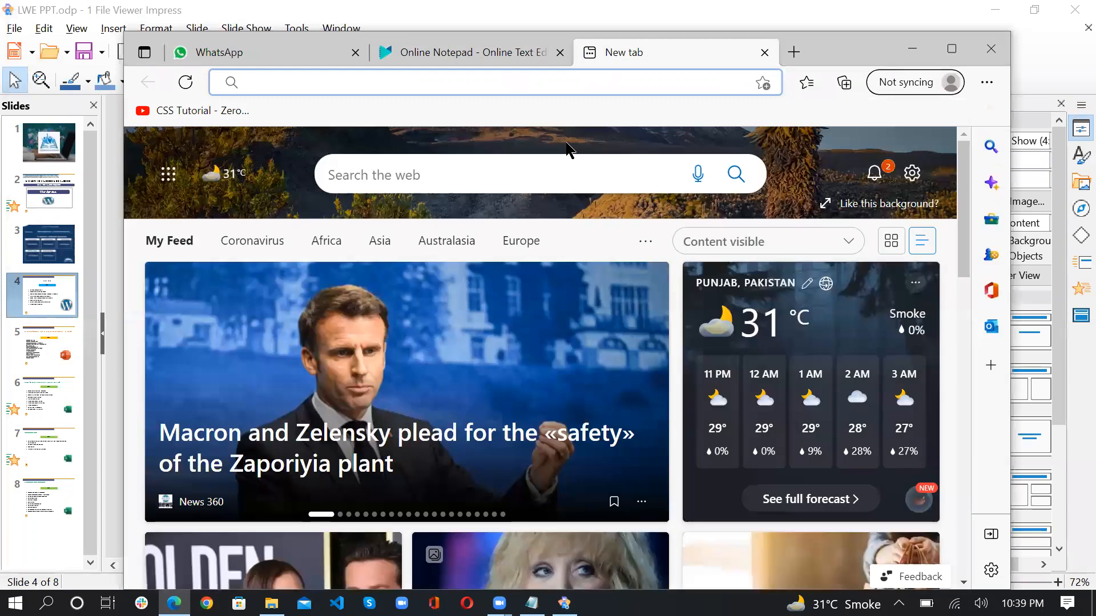
{"action": "type", "text": "xam"}
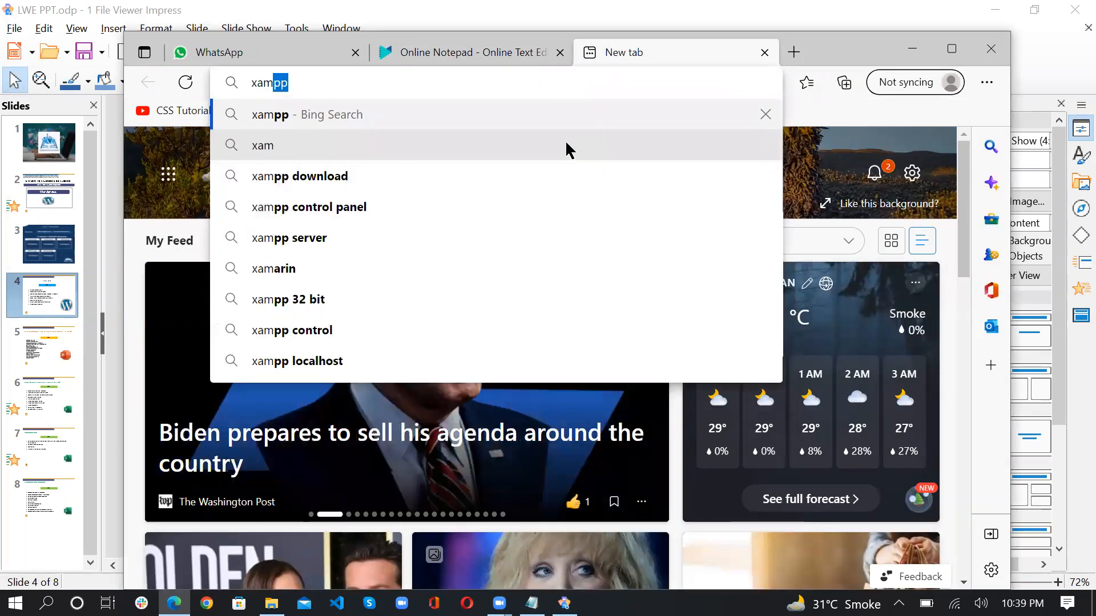
{"action": "type", "text": "pp"}
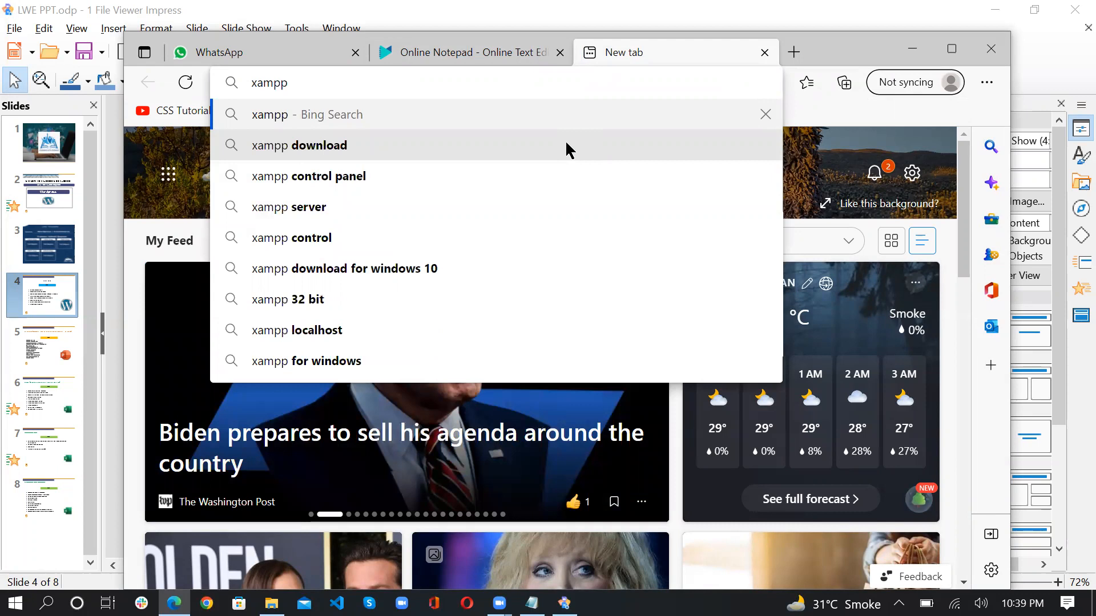
{"action": "key", "text": "Return"}
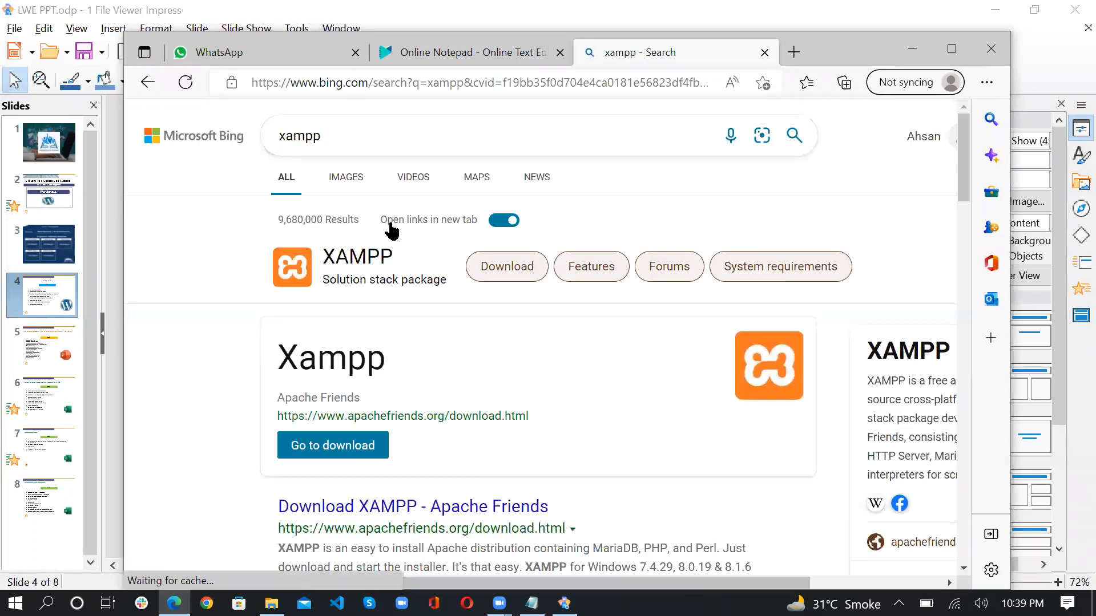
Open the Apache Friends Download XAMPP page from the results and view the 64-bit downloads for Windows.
{"action": "scroll", "coordinate": [508, 461], "scroll_direction": "down", "scroll_amount": 2}
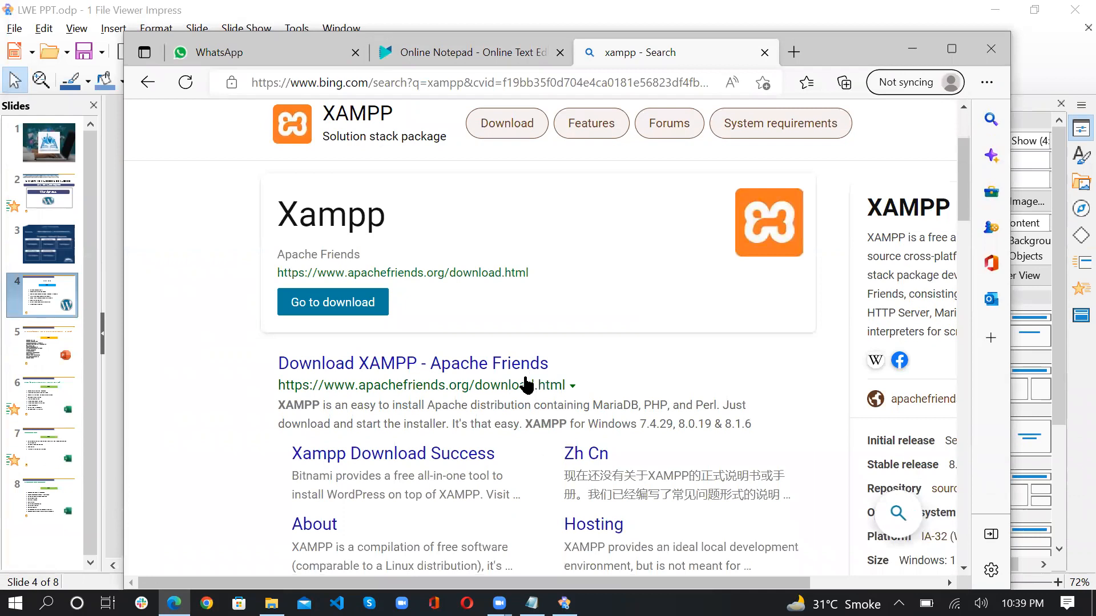
{"action": "left_click", "coordinate": [507, 366]}
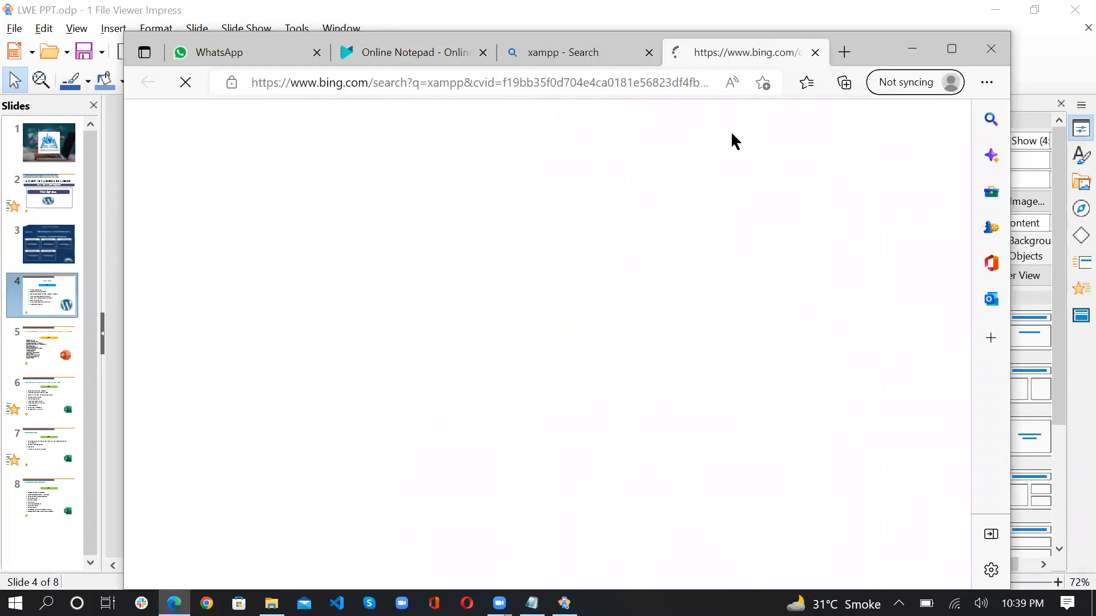
{"action": "scroll", "coordinate": [822, 374], "scroll_direction": "down", "scroll_amount": 1}
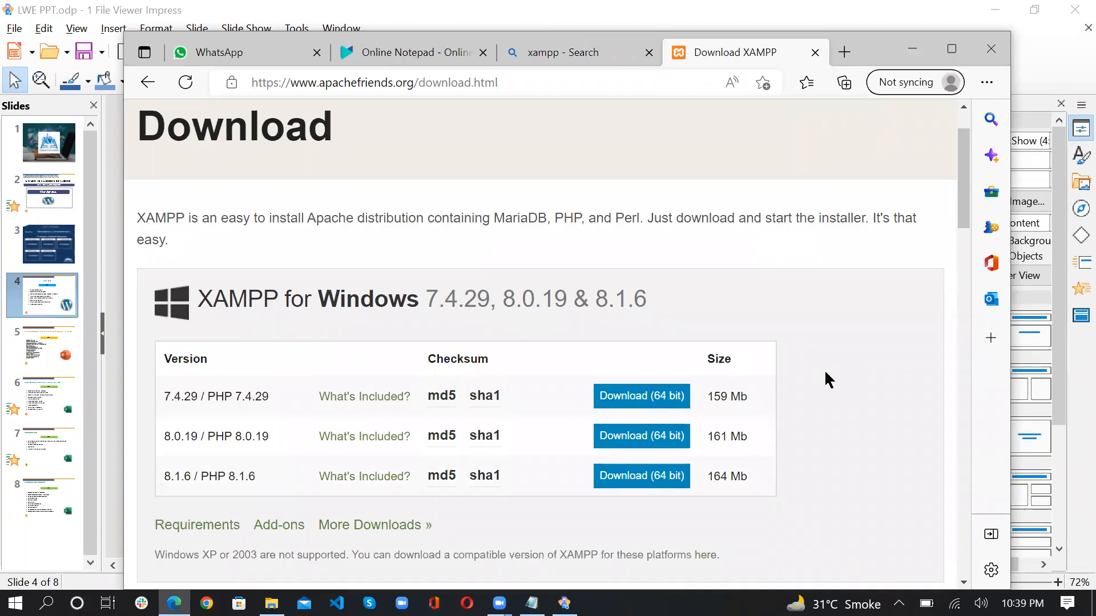
{"action": "scroll", "coordinate": [829, 380], "scroll_direction": "down", "scroll_amount": 1}
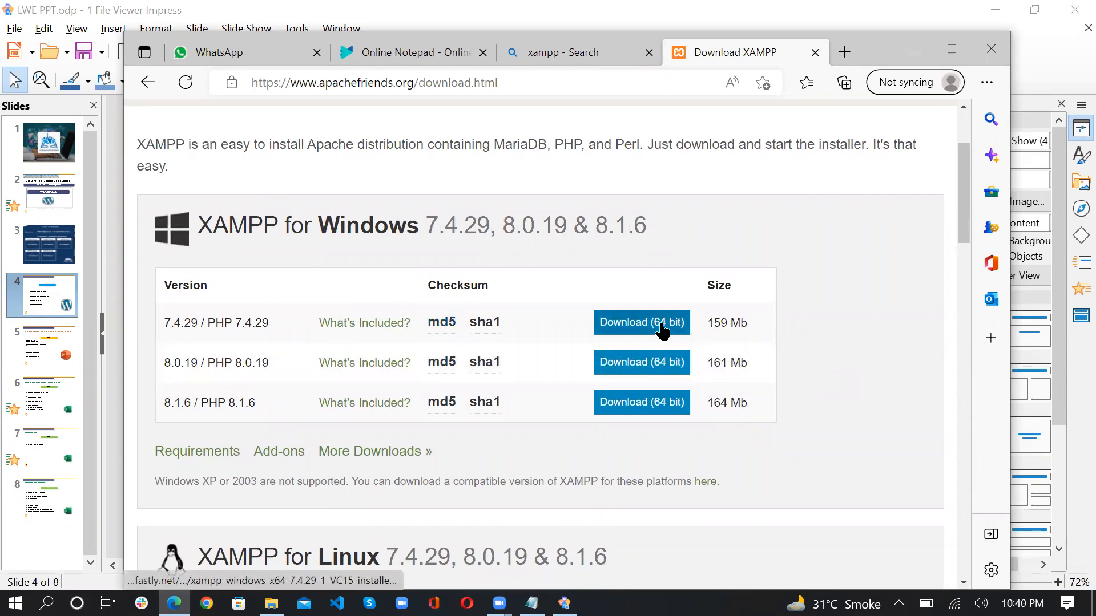
Load the wordpress.org website in a new browser tab.
{"action": "left_click", "coordinate": [843, 53]}
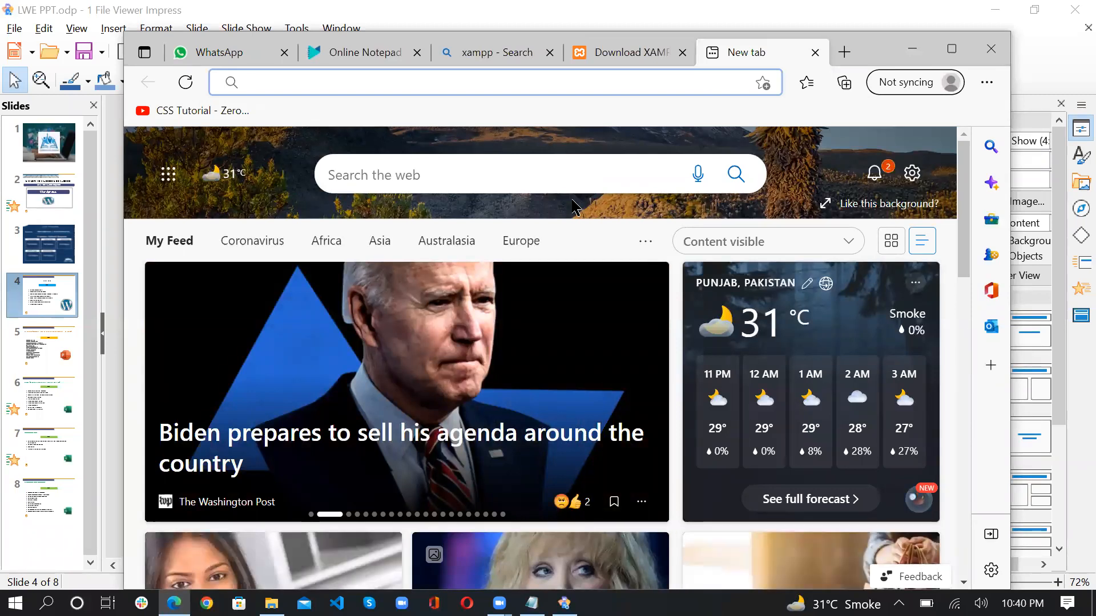
{"action": "type", "text": "w"}
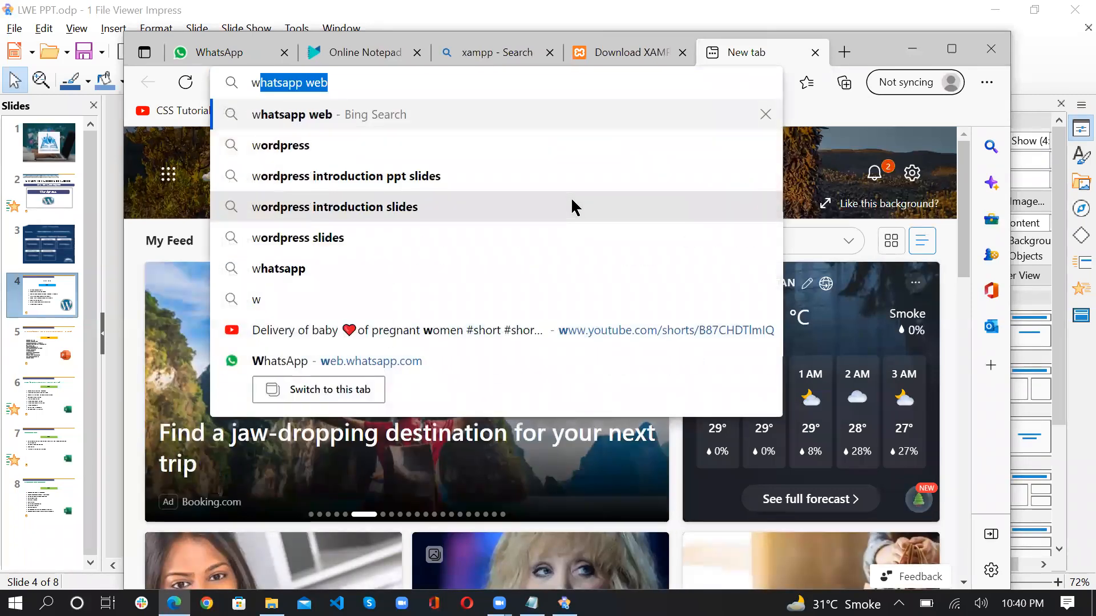
{"action": "type", "text": "ordpress"}
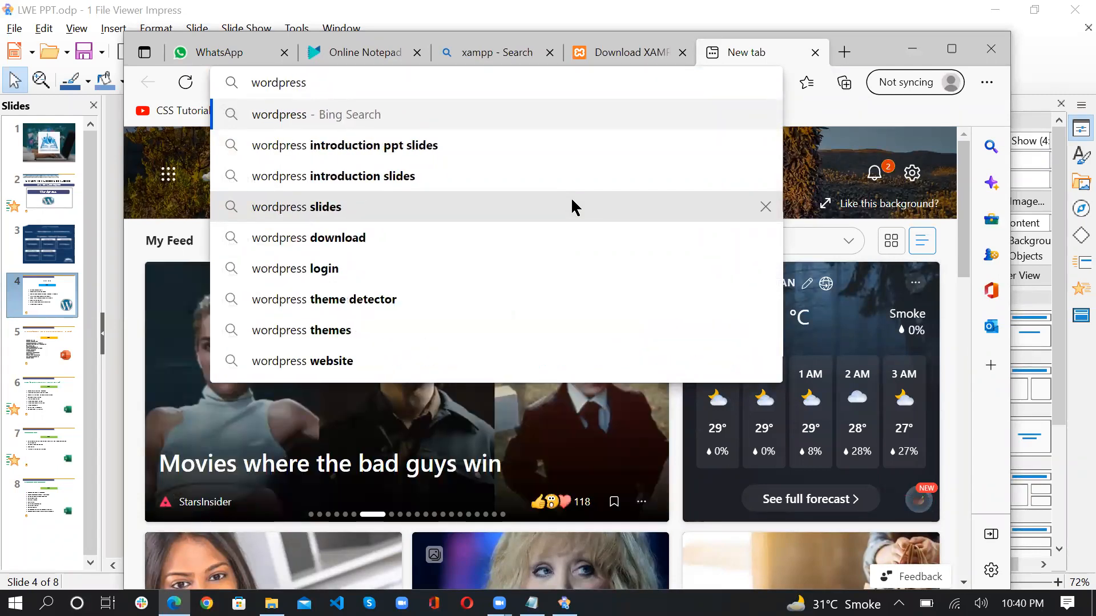
{"action": "type", "text": ".org"}
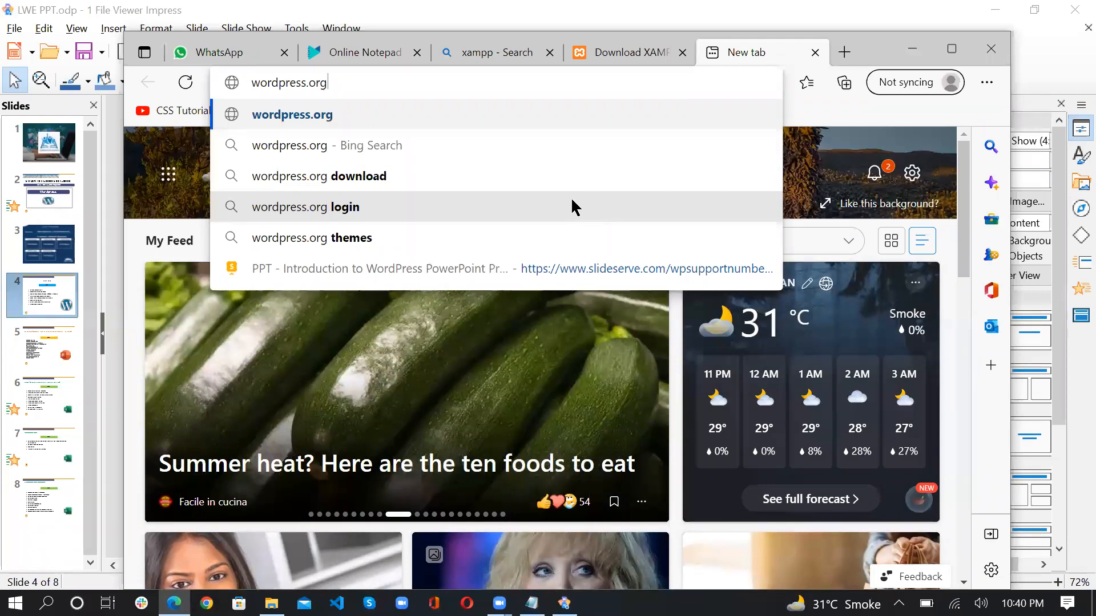
{"action": "key", "text": "Return"}
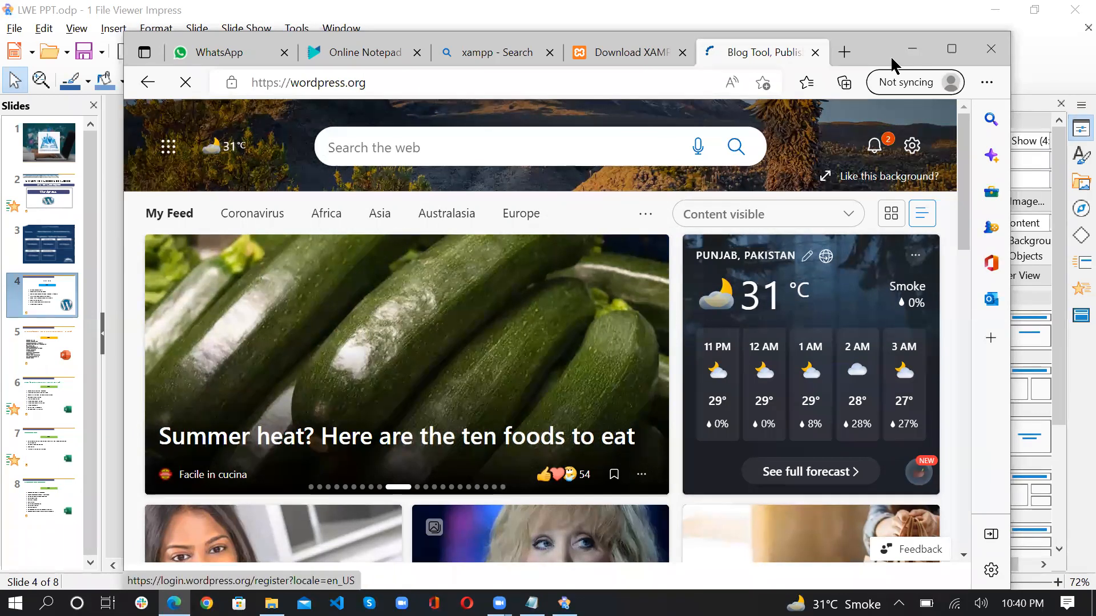
Open the Get WordPress page and bring its WordPress 6.0.1 download option into view.
{"action": "scroll", "coordinate": [717, 313], "scroll_direction": "down", "scroll_amount": 3}
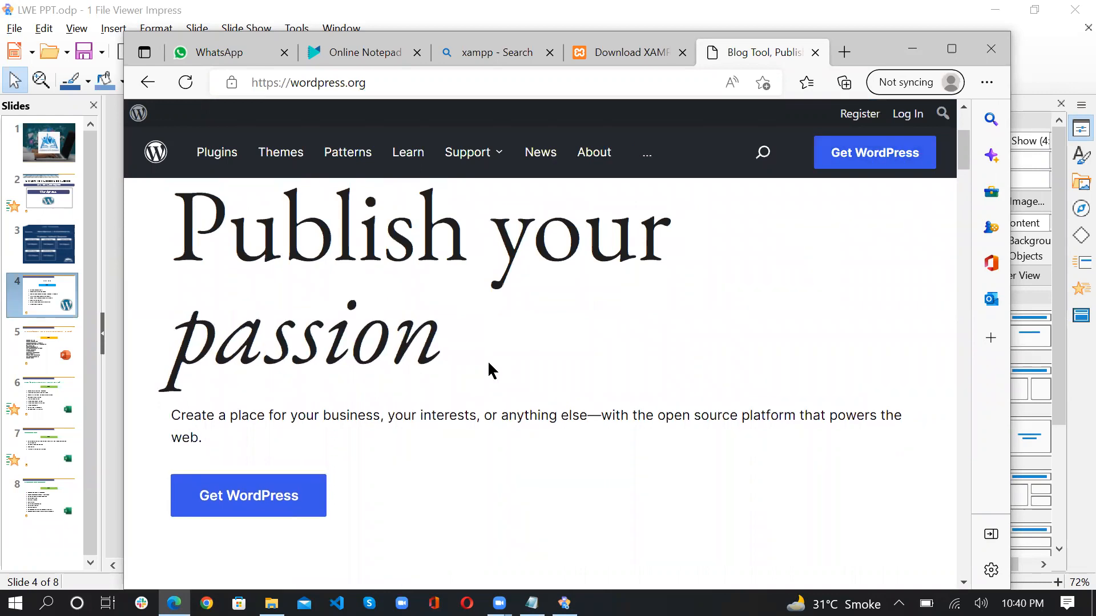
{"action": "scroll", "coordinate": [487, 363], "scroll_direction": "down", "scroll_amount": 6}
{"action": "scroll", "coordinate": [488, 363], "scroll_direction": "up", "scroll_amount": 4}
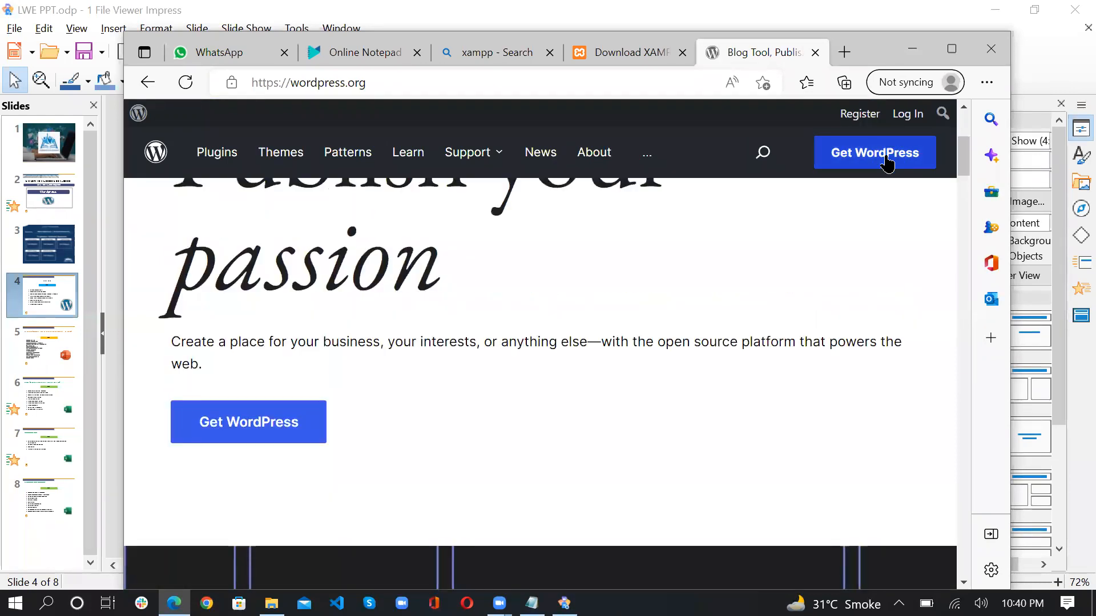
{"action": "left_click", "coordinate": [894, 156]}
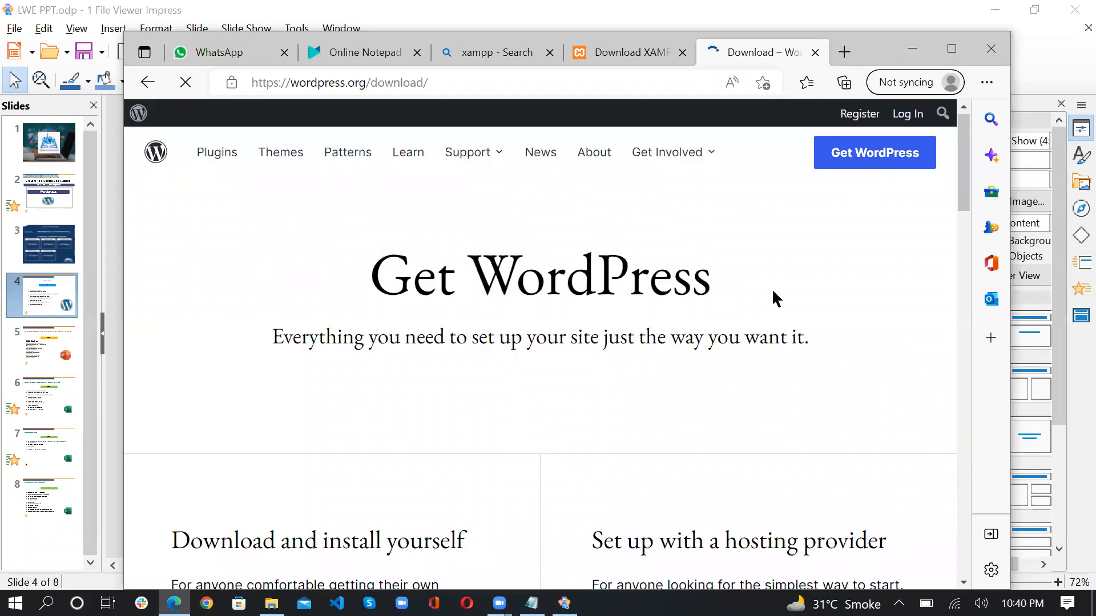
{"action": "scroll", "coordinate": [677, 347], "scroll_direction": "down", "scroll_amount": 5}
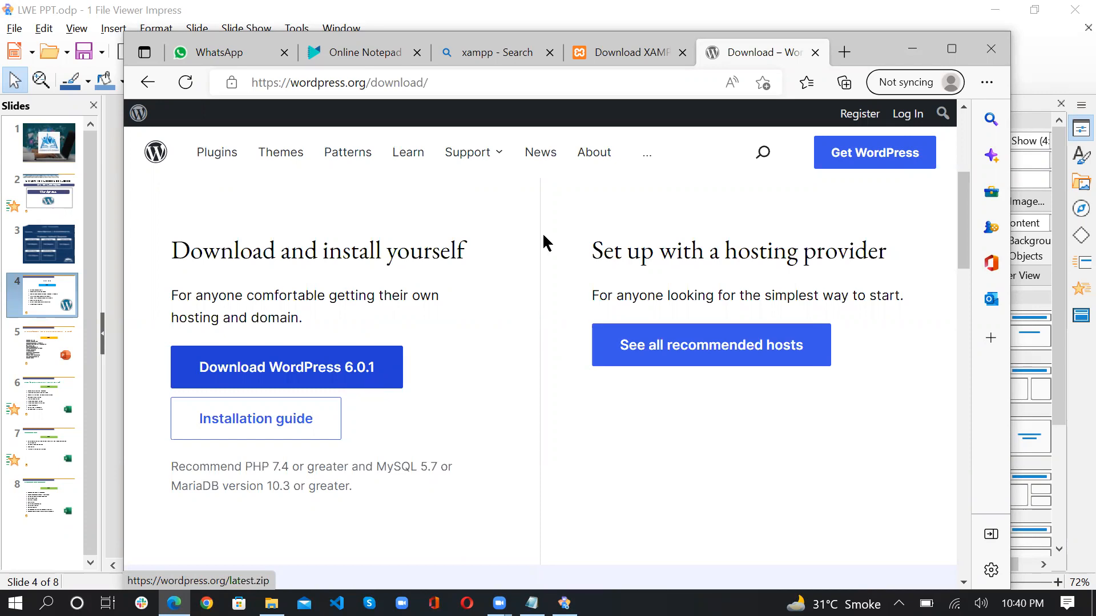
Minimize the browser, switch to the LWE folder in File Explorer and select the wordpress-6.0.1.zip package.
{"action": "left_click", "coordinate": [912, 50]}
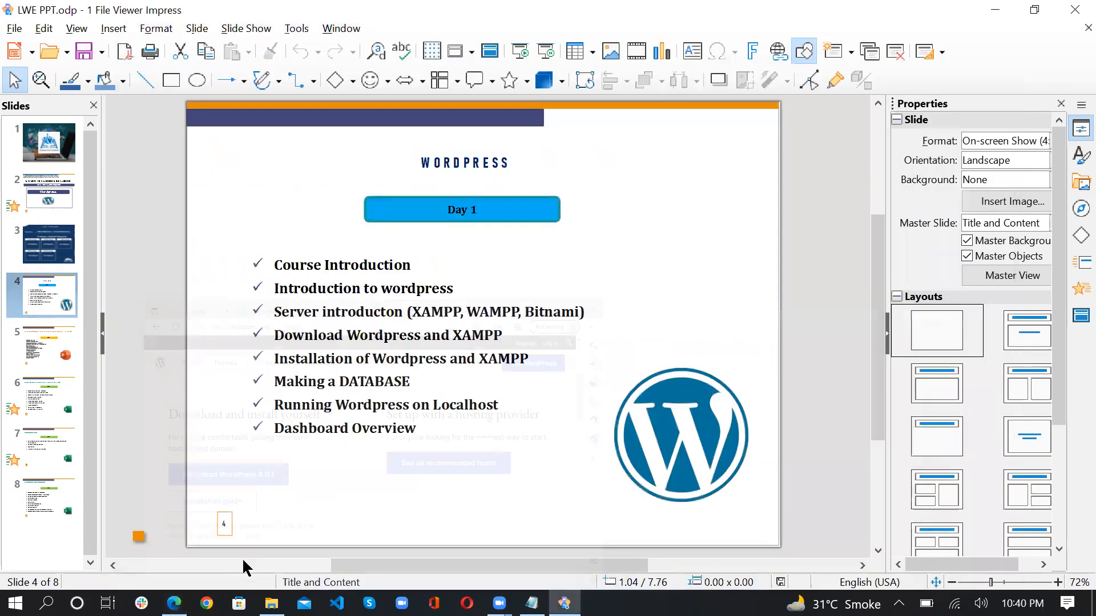
{"action": "left_click", "coordinate": [272, 603]}
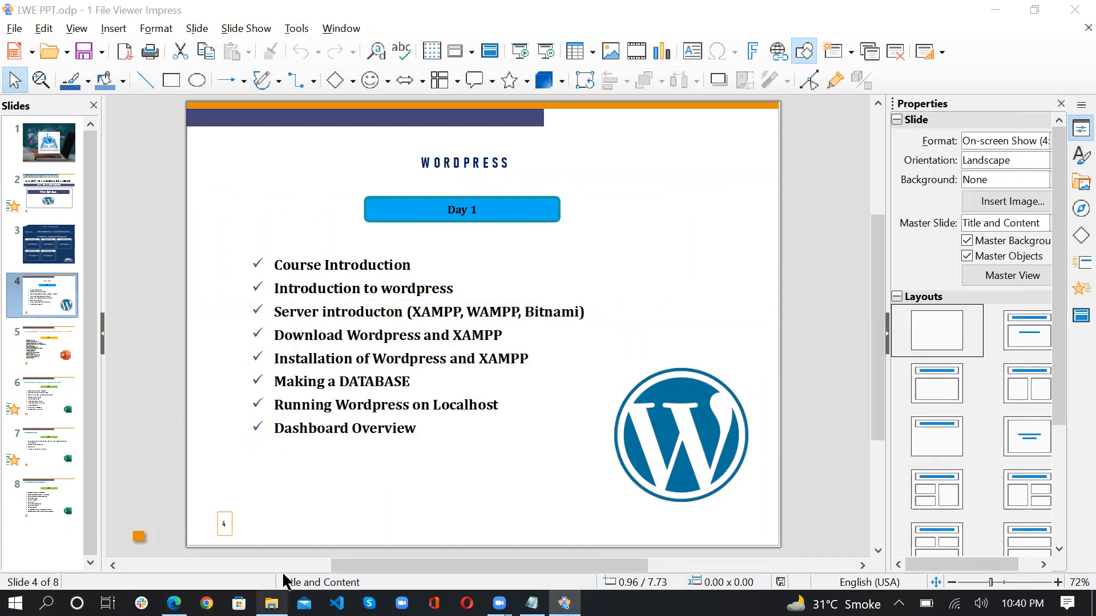
{"action": "left_click", "coordinate": [491, 306]}
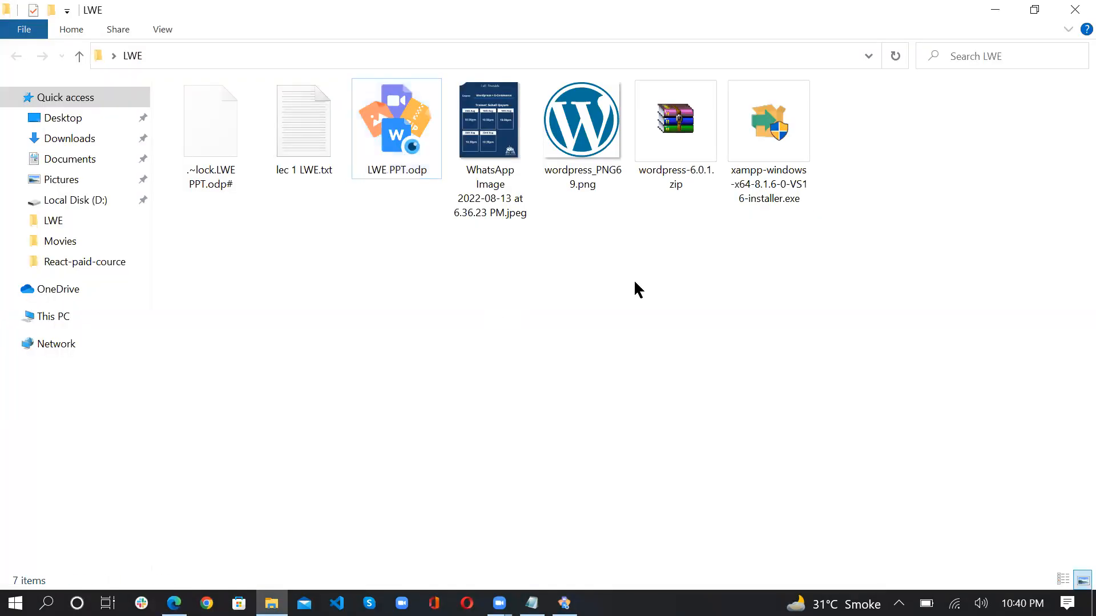
{"action": "left_click", "coordinate": [686, 149]}
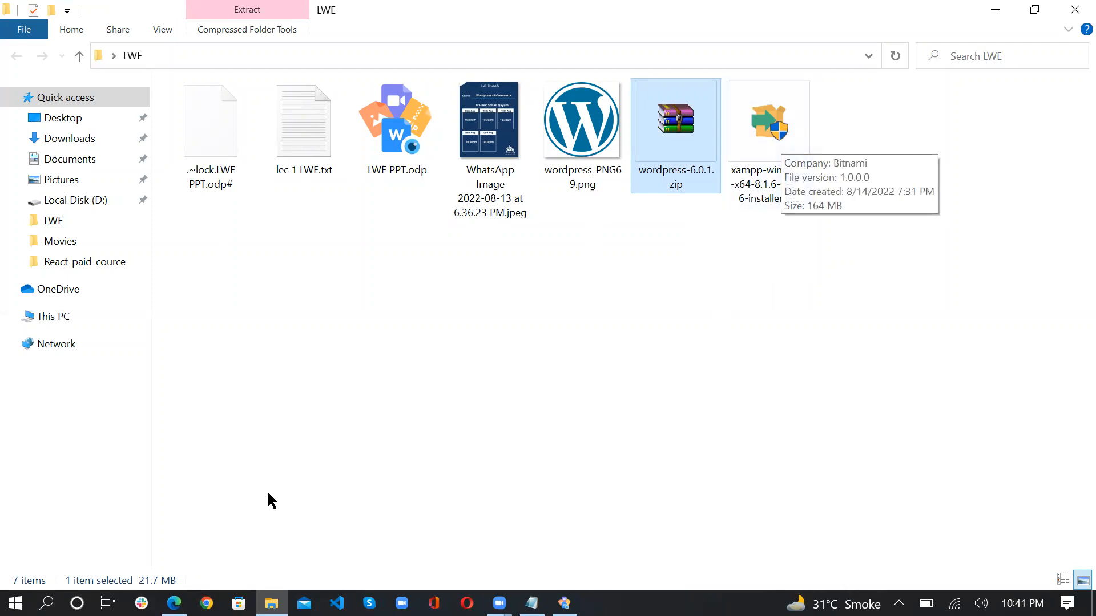
Return to the How to install steps of the WordPress notes in Edge and close the extra Google Chrome window.
{"action": "left_click", "coordinate": [46, 603]}
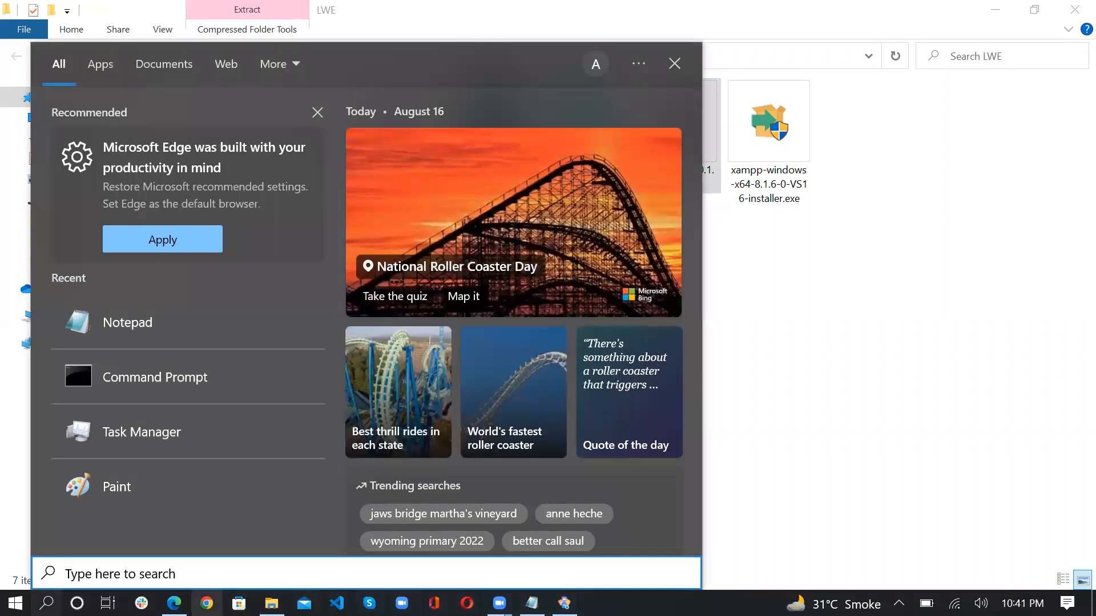
{"action": "left_click", "coordinate": [174, 603]}
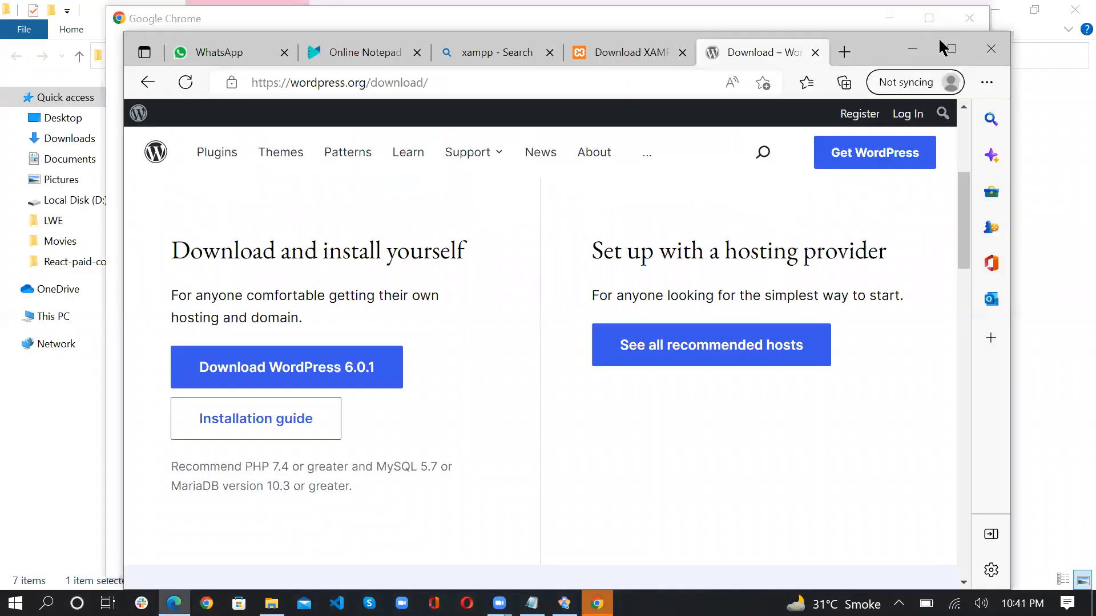
{"action": "left_click", "coordinate": [391, 52]}
{"action": "scroll", "coordinate": [436, 392], "scroll_direction": "down", "scroll_amount": 2}
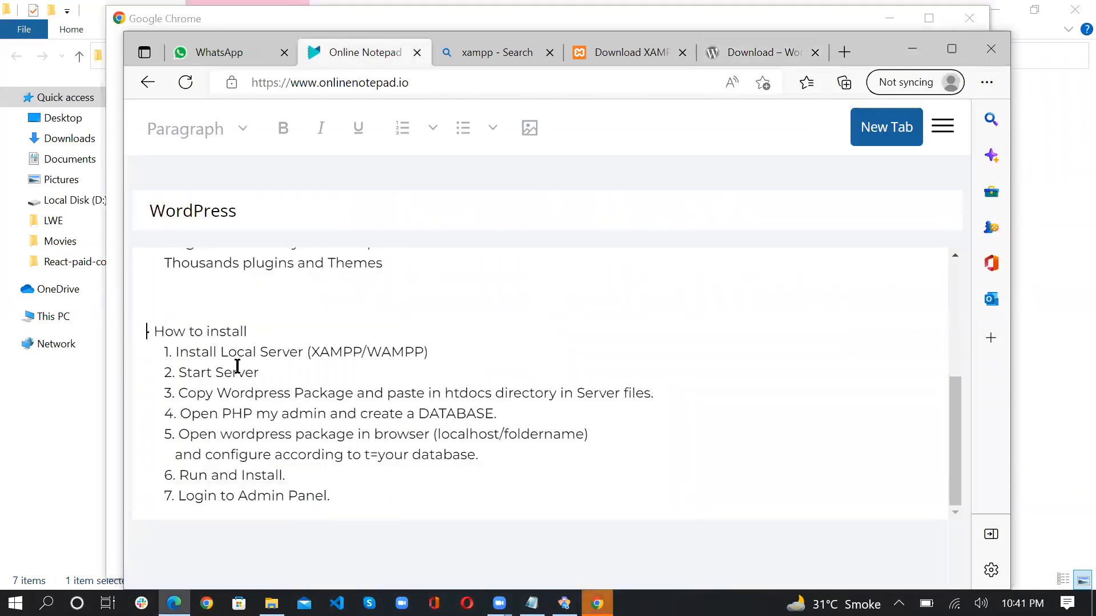
{"action": "mouse_move", "coordinate": [602, 599]}
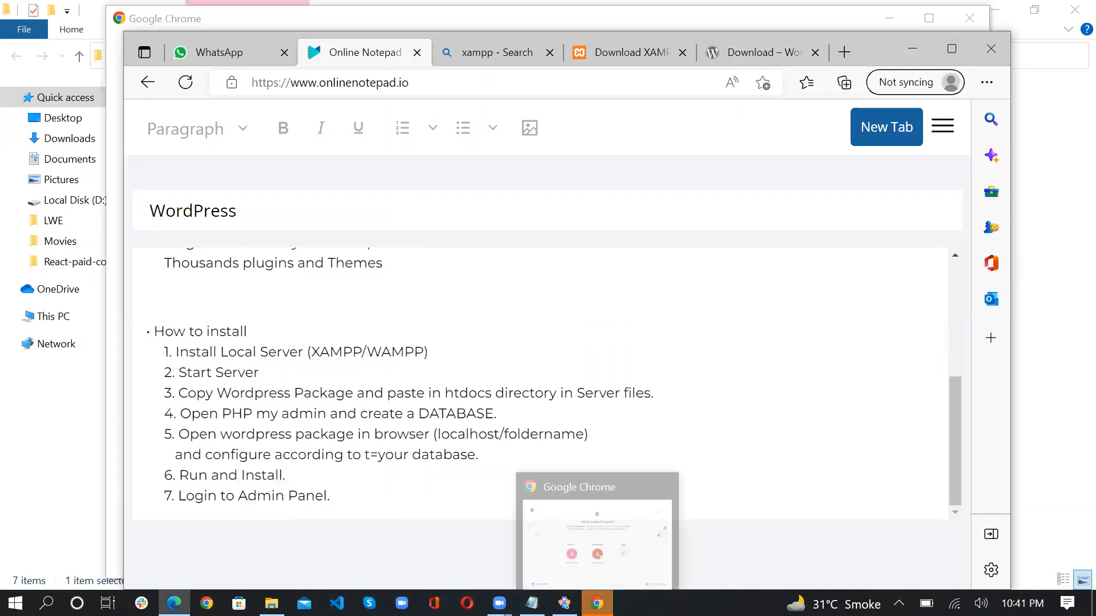
{"action": "left_click", "coordinate": [666, 486]}
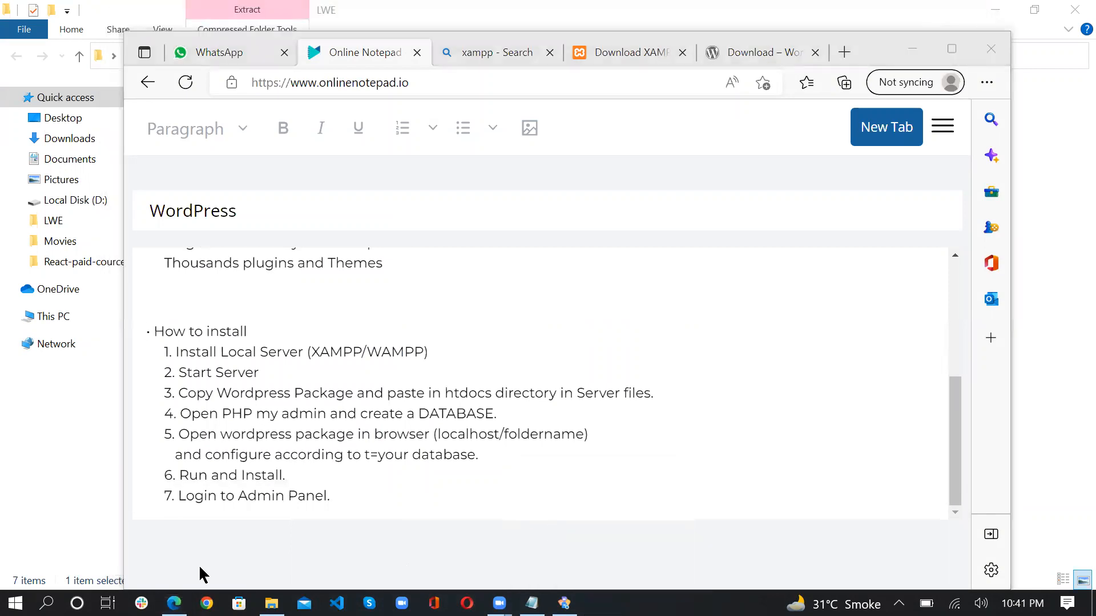
Find and launch the XAMPP Control Panel through Windows search, and start its Apache and MySQL modules.
{"action": "mouse_move", "coordinate": [174, 603]}
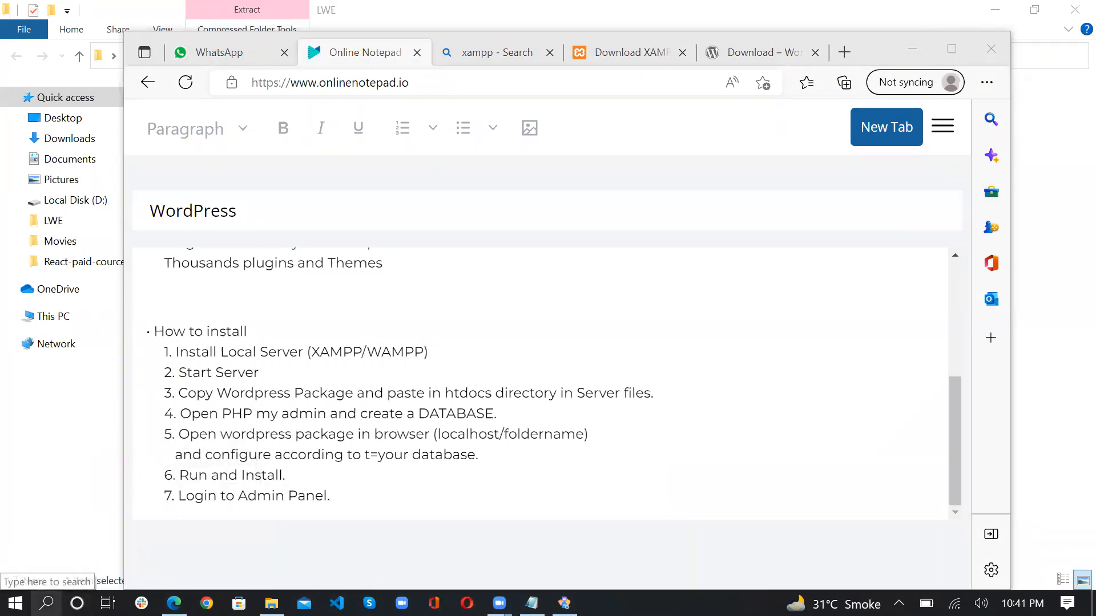
{"action": "left_click", "coordinate": [46, 603]}
{"action": "type", "text": "x"}
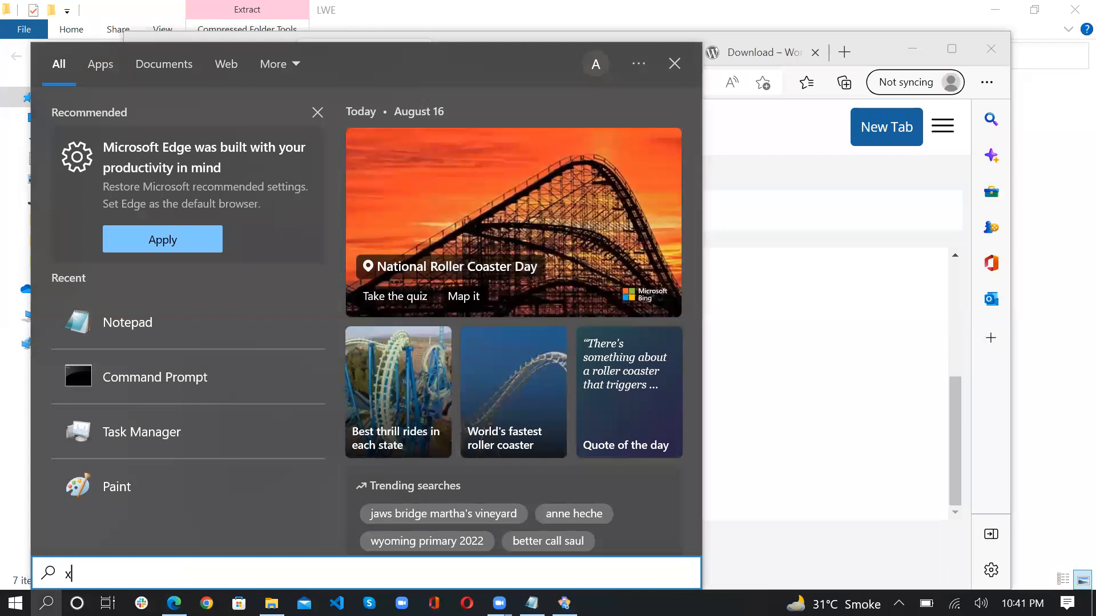
{"action": "type", "text": "ampp"}
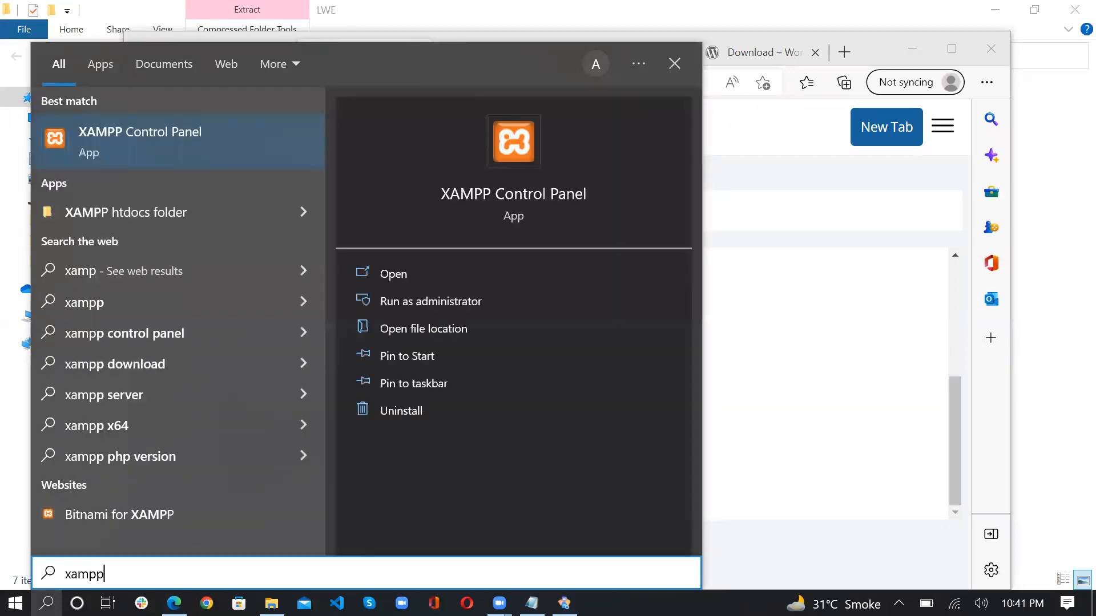
{"action": "left_click", "coordinate": [123, 130]}
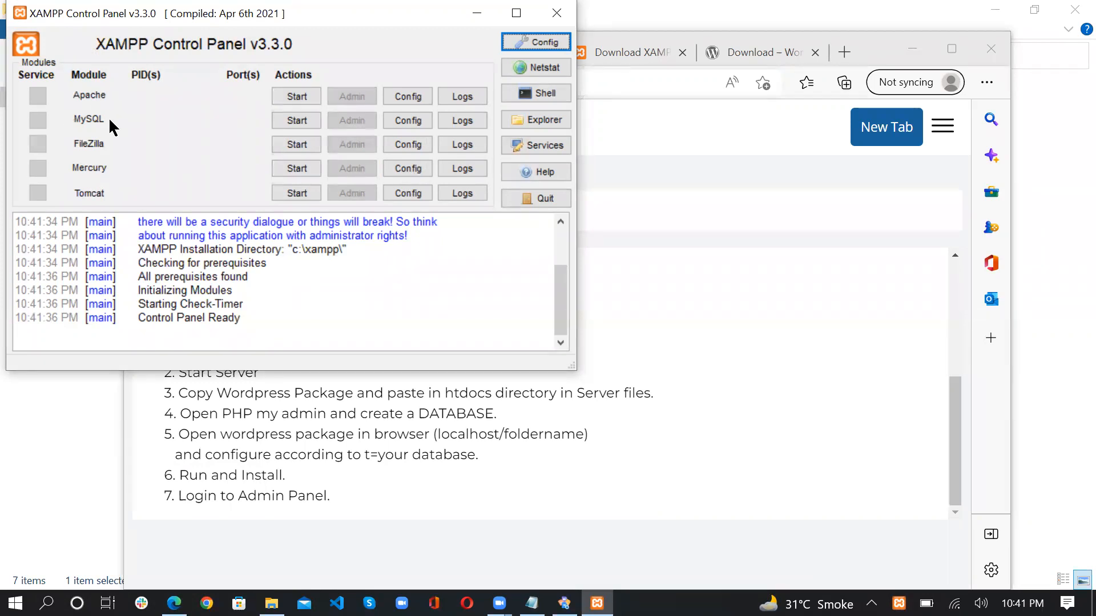
{"action": "left_click", "coordinate": [295, 98]}
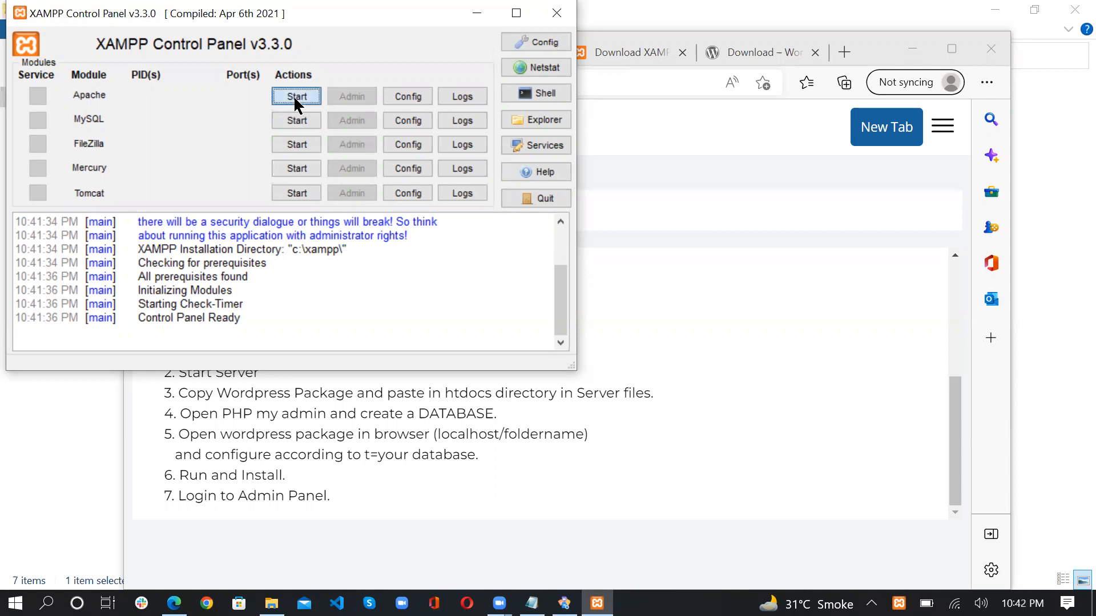
{"action": "left_click", "coordinate": [306, 121]}
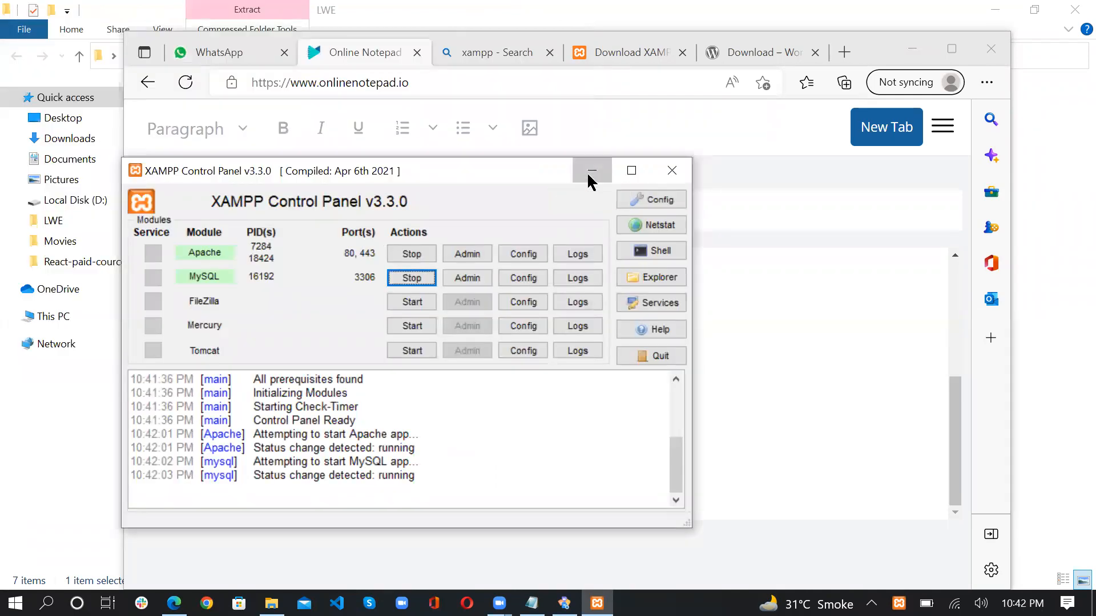
Minimize the XAMPP Control Panel and highlight step 3 of the How to install notes about copying the WordPress package into htdocs.
{"action": "left_click", "coordinate": [588, 177]}
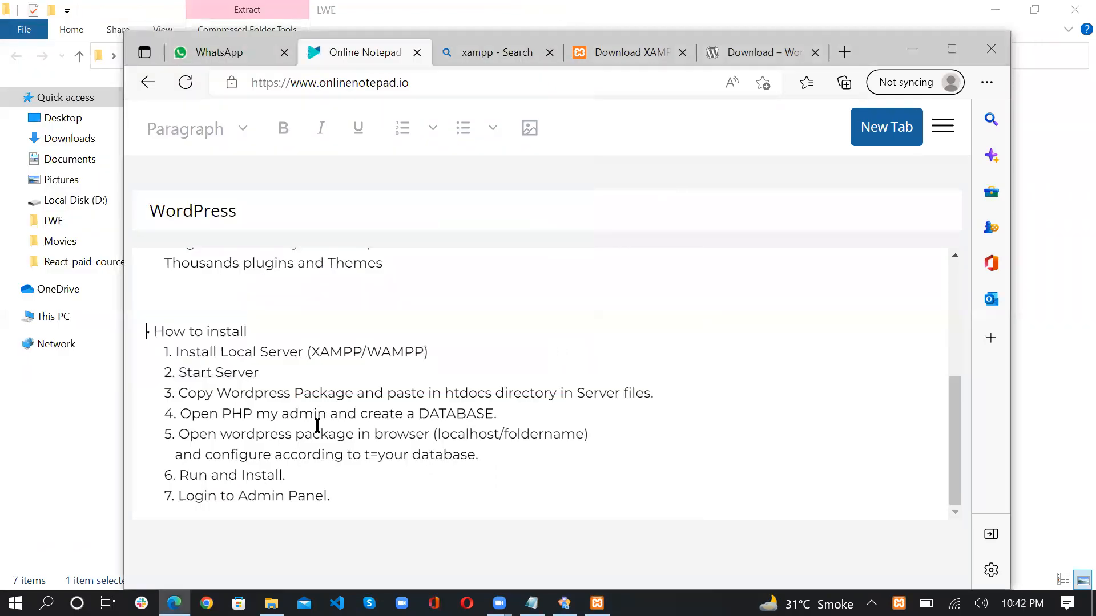
{"action": "left_click_drag", "start_coordinate": [177, 398], "coordinate": [655, 395]}
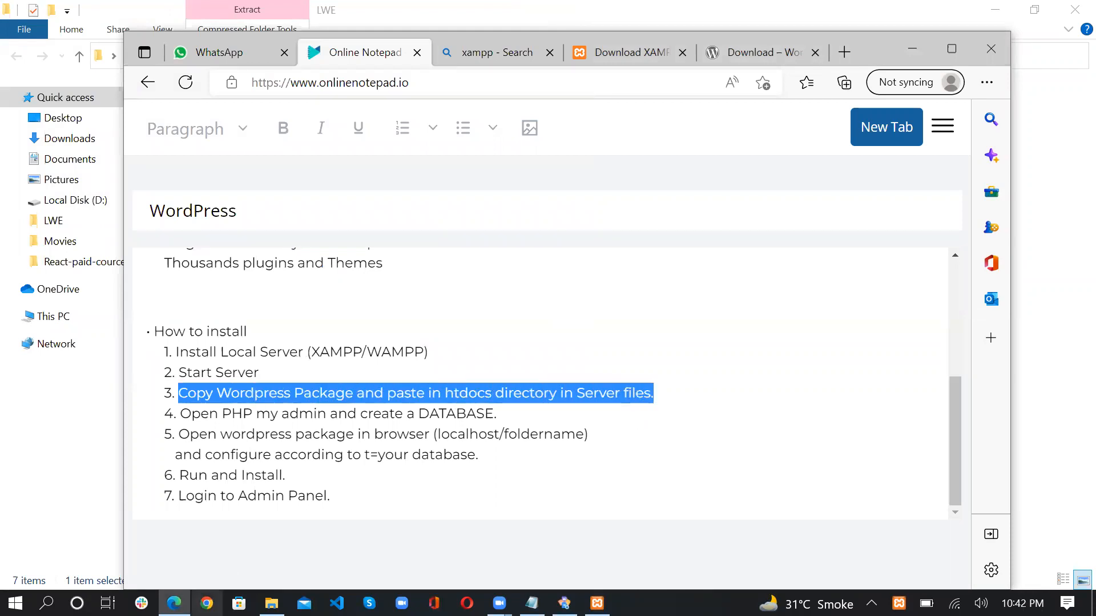
Switch to the LWE folder in File Explorer and extract wordpress-6.0.1.zip directly into it.
{"action": "mouse_move", "coordinate": [272, 603]}
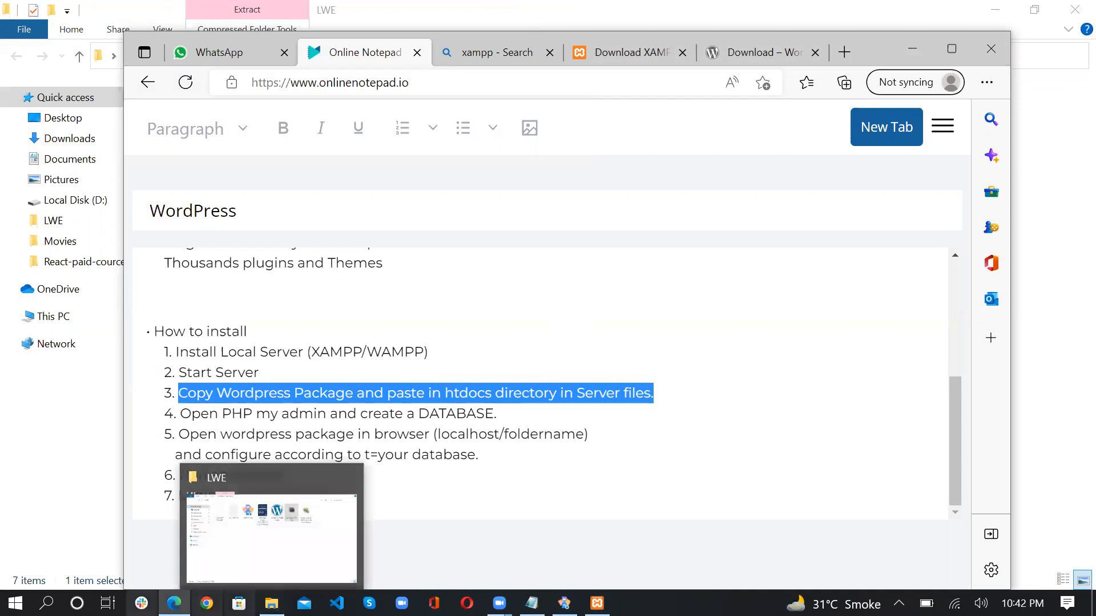
{"action": "mouse_move", "coordinate": [174, 604]}
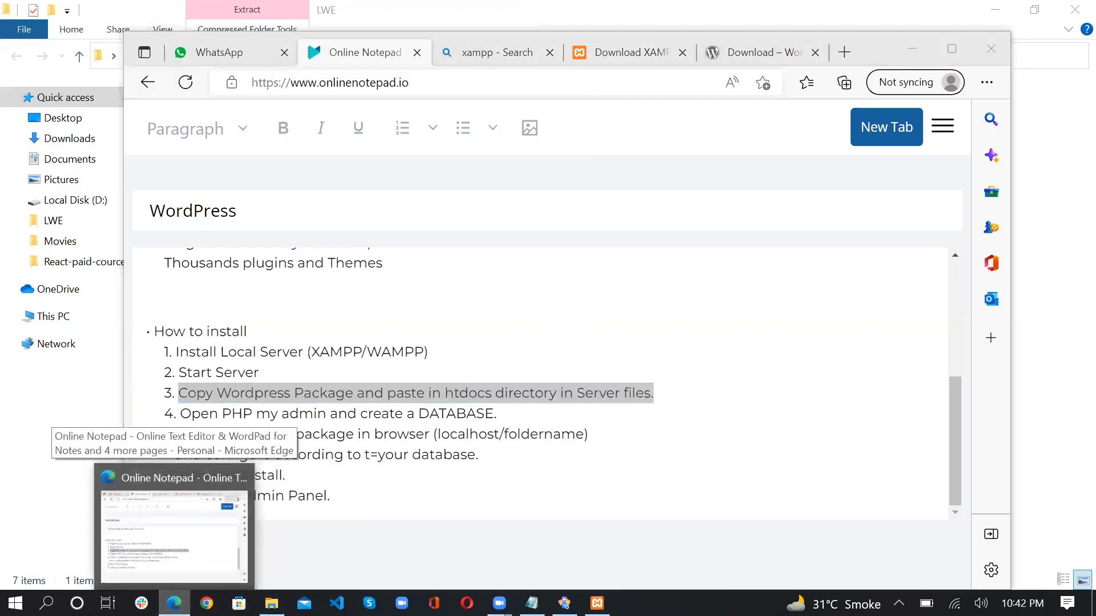
{"action": "left_click", "coordinate": [174, 603]}
{"action": "left_click", "coordinate": [656, 231]}
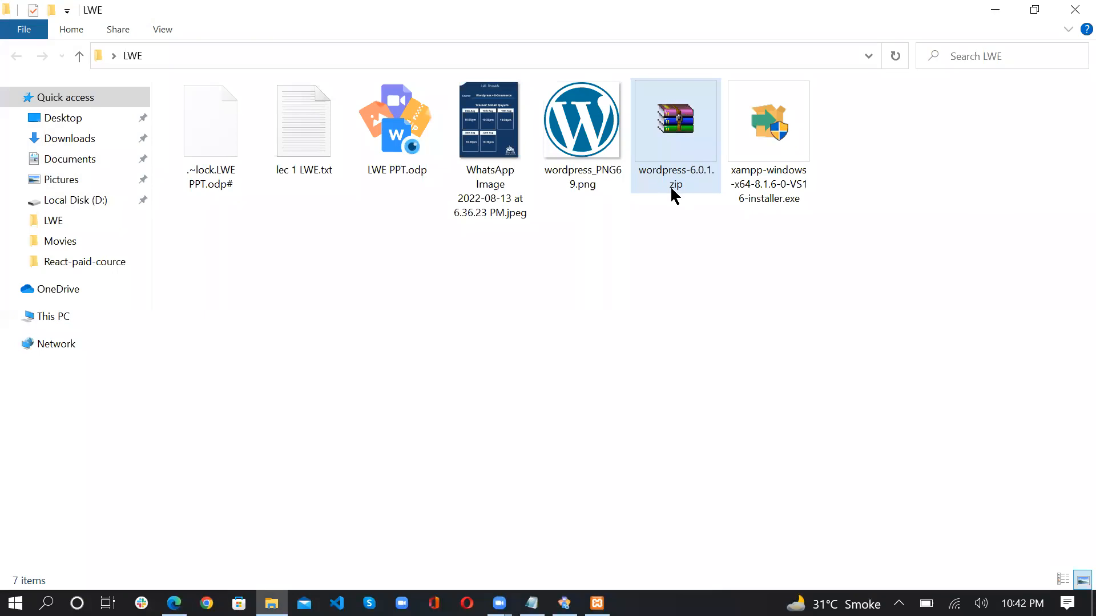
{"action": "left_click", "coordinate": [672, 145]}
{"action": "right_click", "coordinate": [673, 145]}
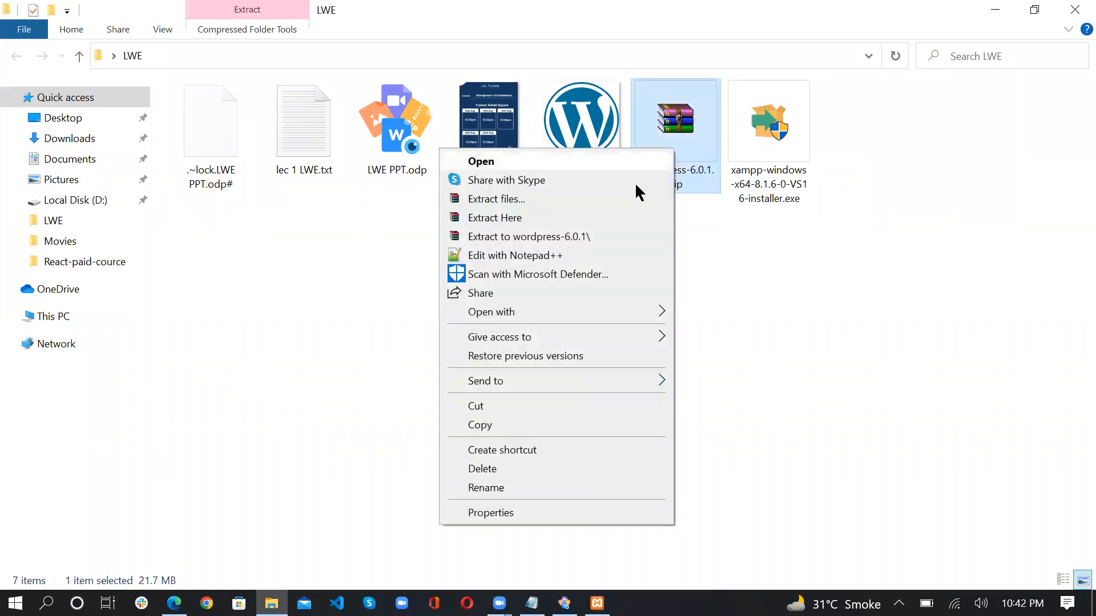
{"action": "left_click", "coordinate": [578, 216]}
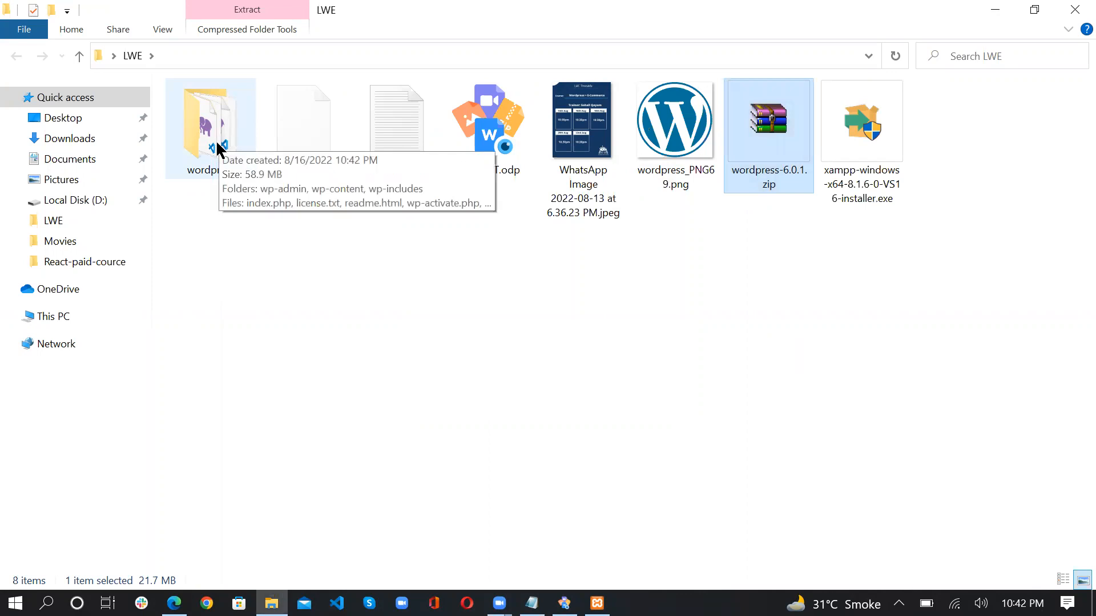
Rename the extracted wordpress folder as LWE.
{"action": "right_click", "coordinate": [217, 148]}
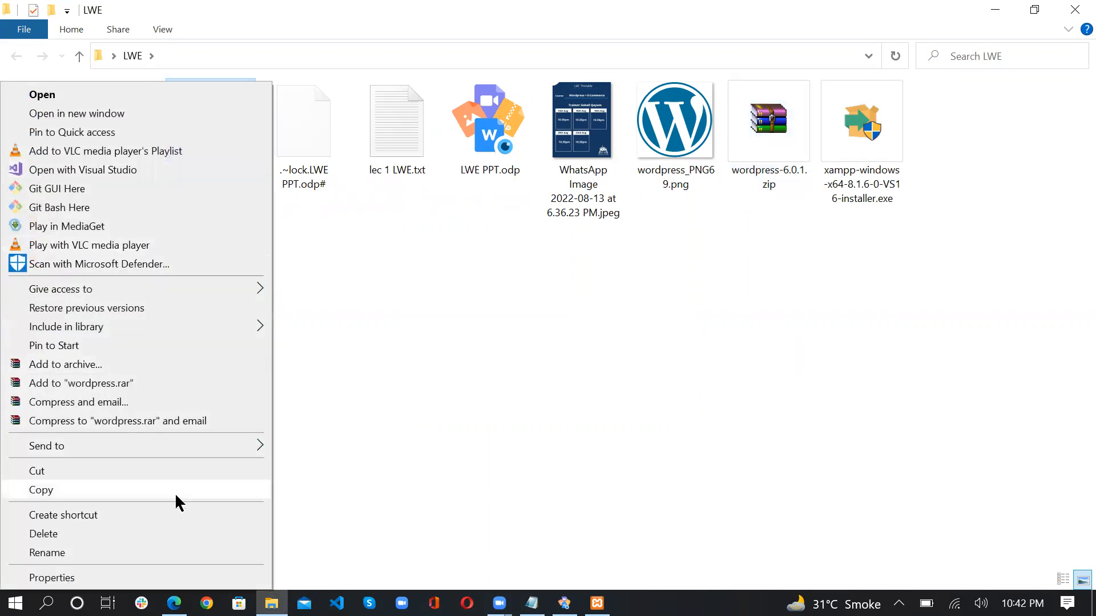
{"action": "left_click", "coordinate": [166, 551]}
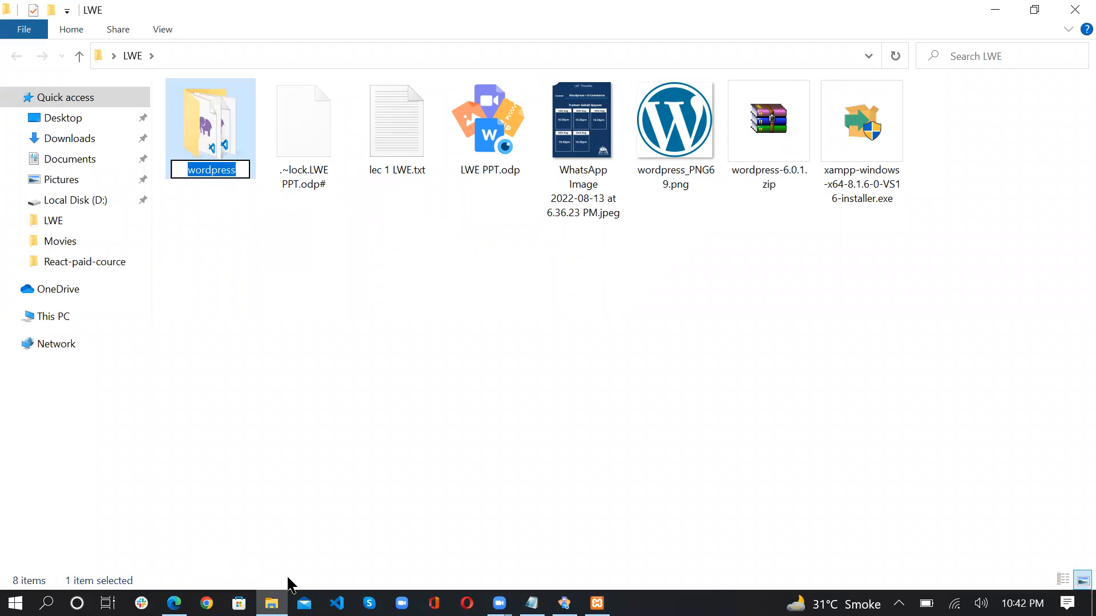
{"action": "type", "text": "L"}
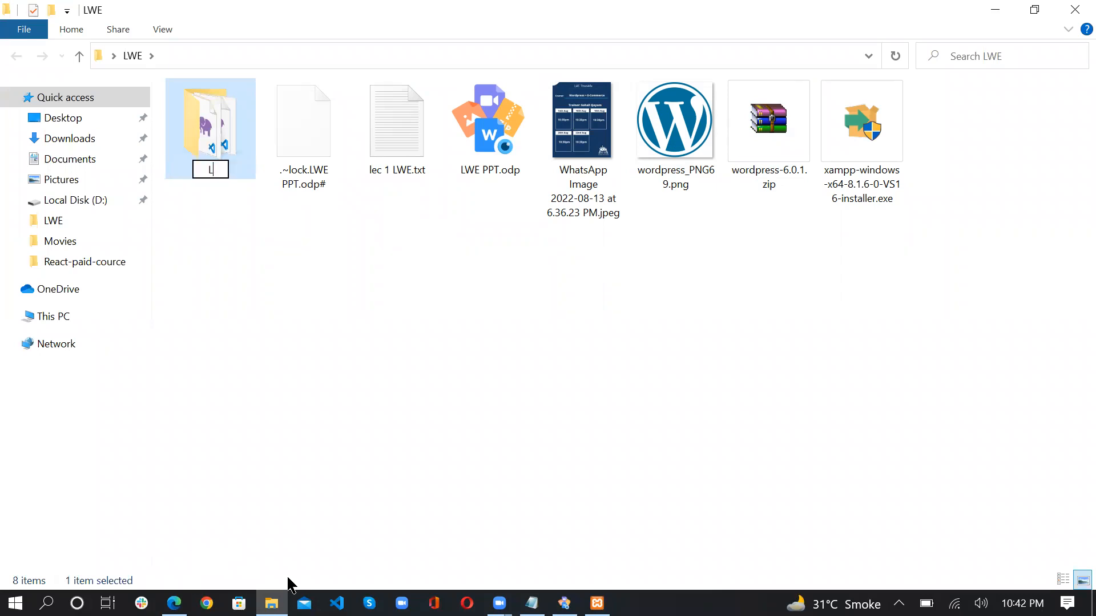
{"action": "type", "text": "WE"}
{"action": "left_click", "coordinate": [251, 185]}
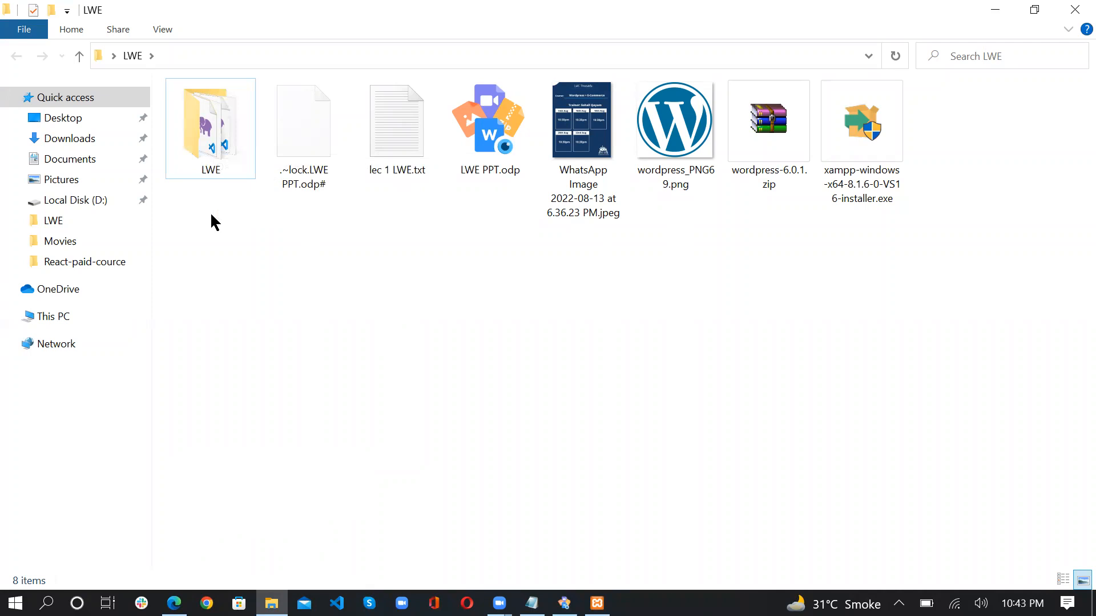
Copy the renamed LWE folder containing the WordPress files.
{"action": "left_click", "coordinate": [217, 125]}
{"action": "right_click", "coordinate": [217, 124]}
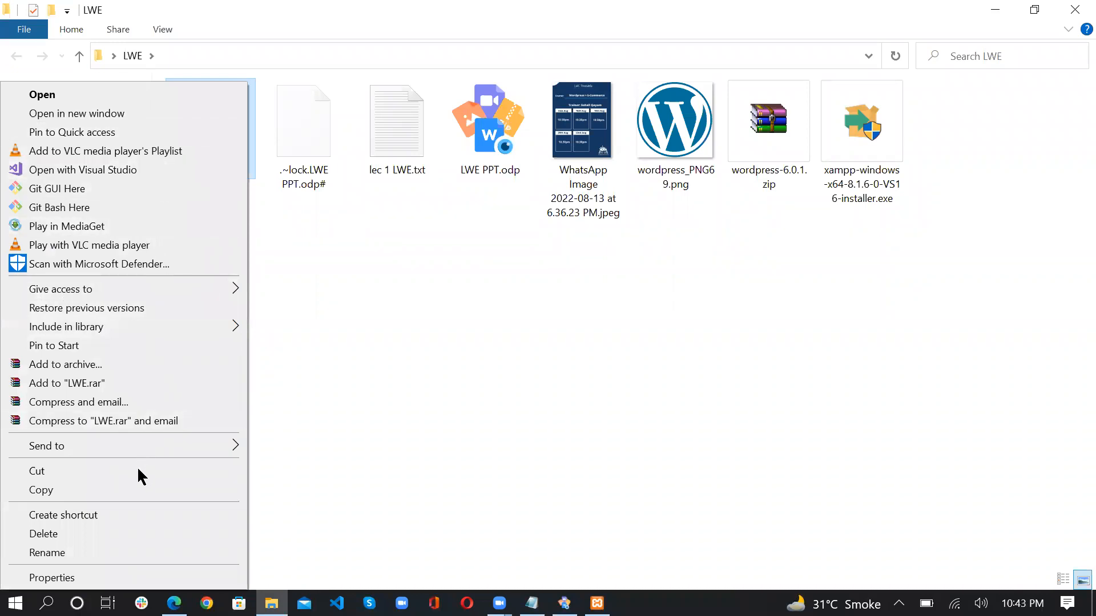
{"action": "left_click", "coordinate": [137, 490]}
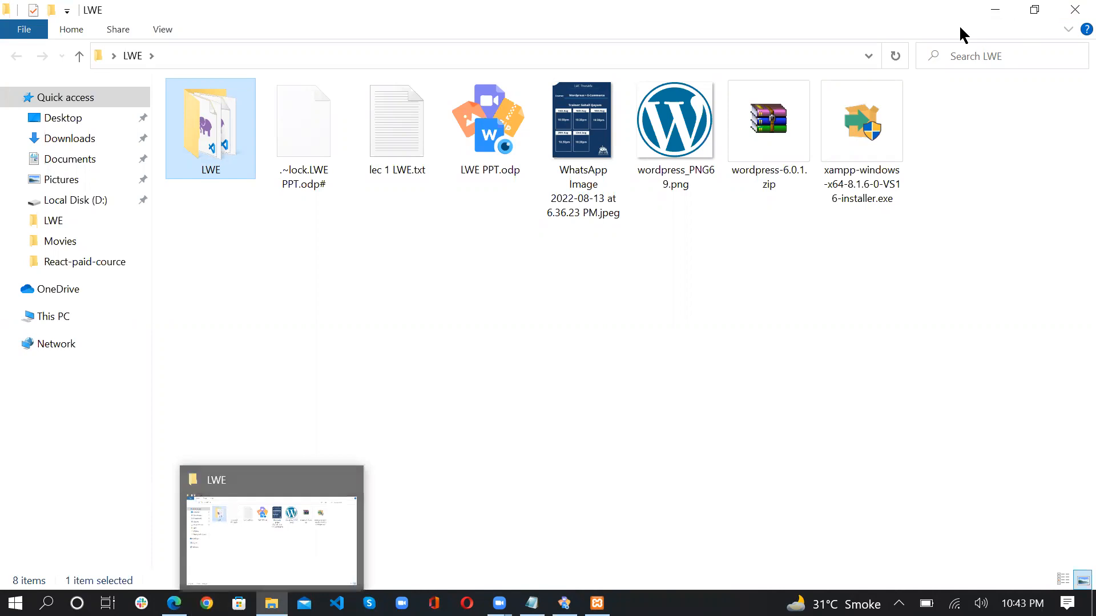
Clear the open windows from the desktop and open the xampp folder on Local Disk (C:) through This PC.
{"action": "left_click", "coordinate": [271, 603]}
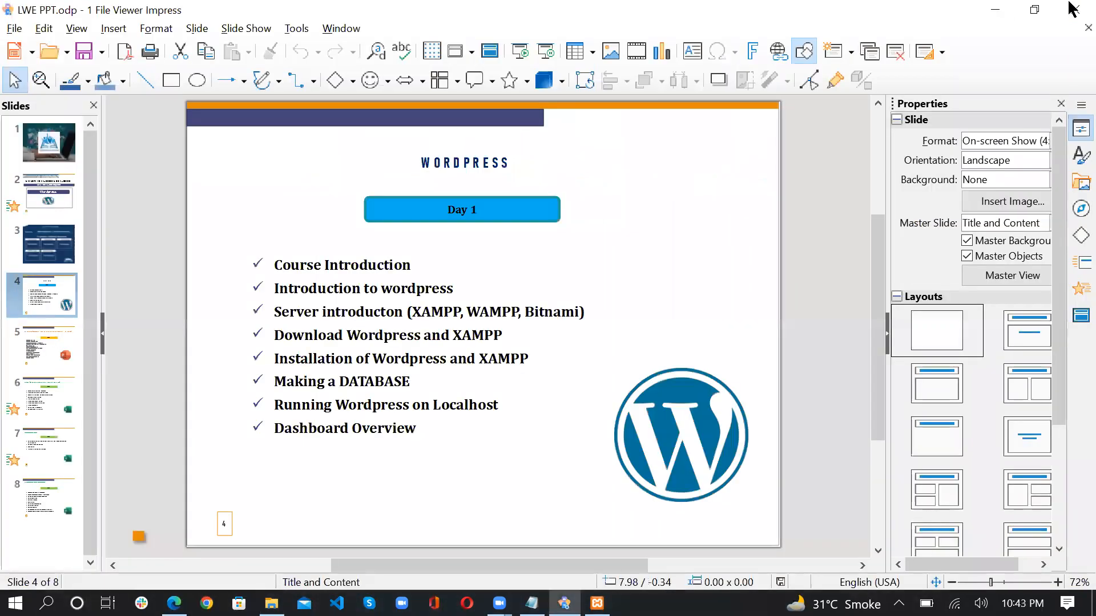
{"action": "left_click", "coordinate": [999, 9]}
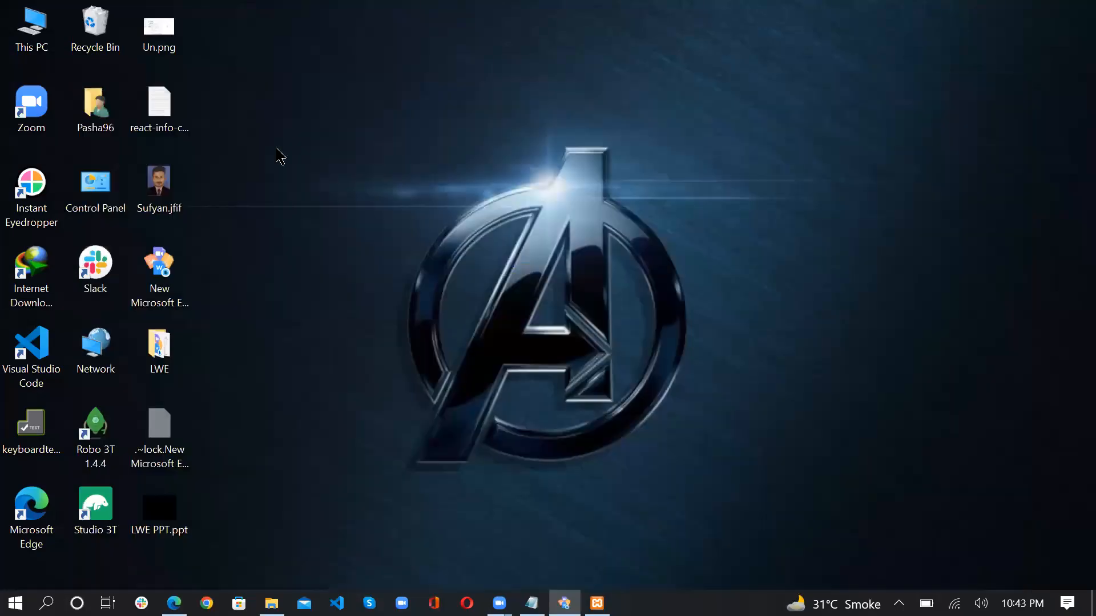
{"action": "double_click", "coordinate": [37, 31]}
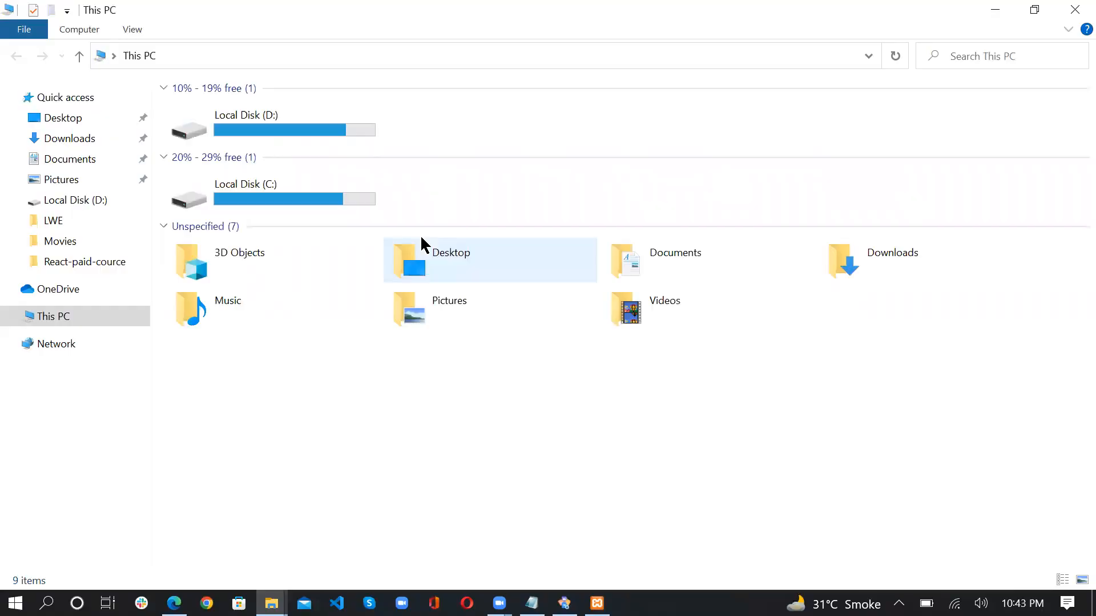
{"action": "double_click", "coordinate": [283, 201]}
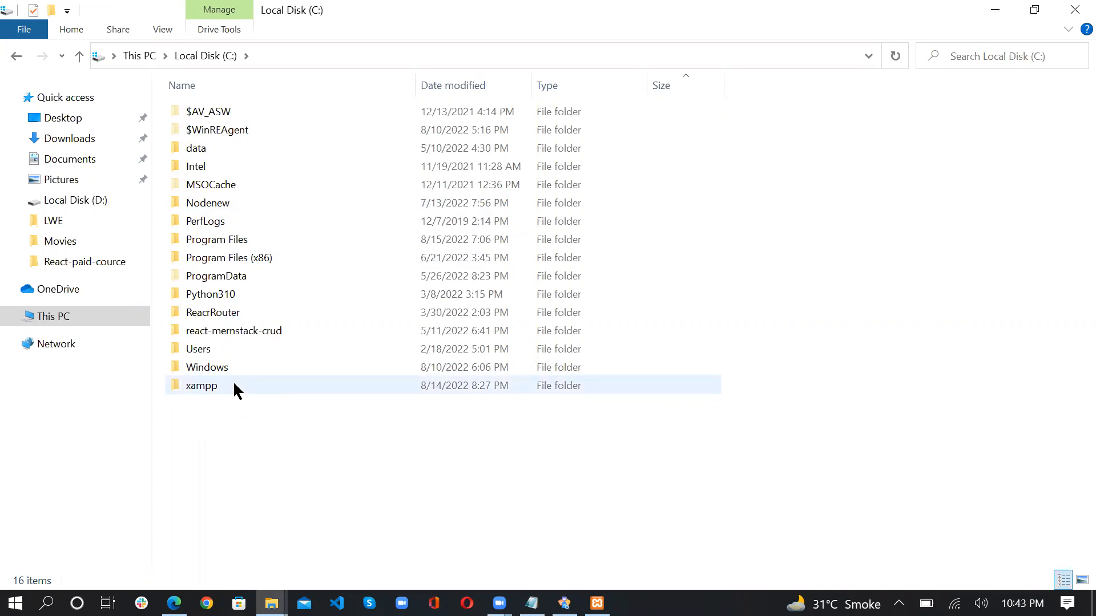
{"action": "mouse_move", "coordinate": [234, 390]}
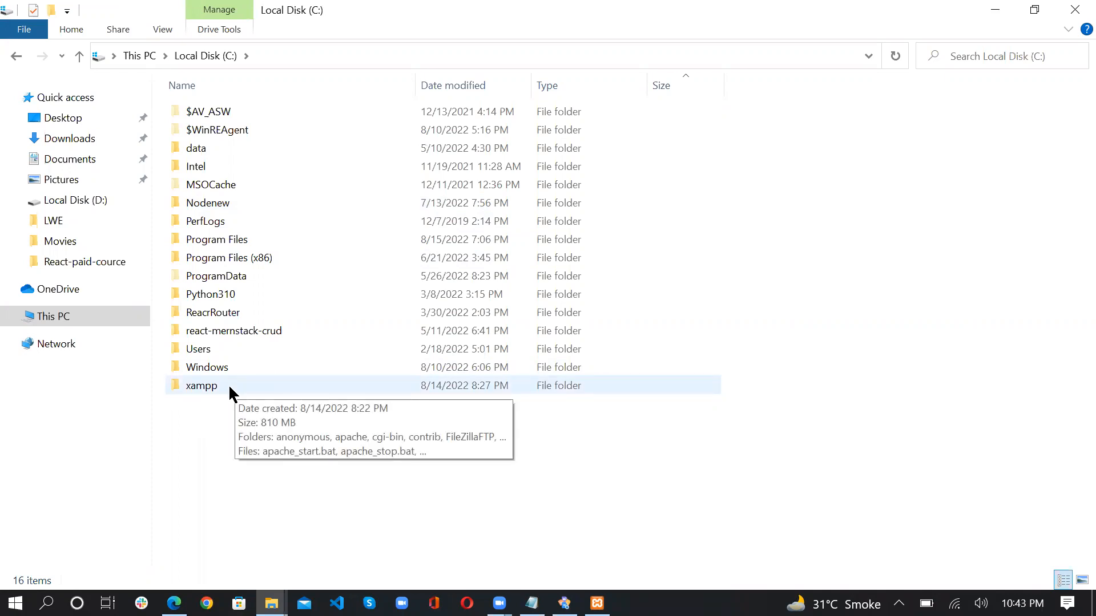
{"action": "double_click", "coordinate": [228, 385]}
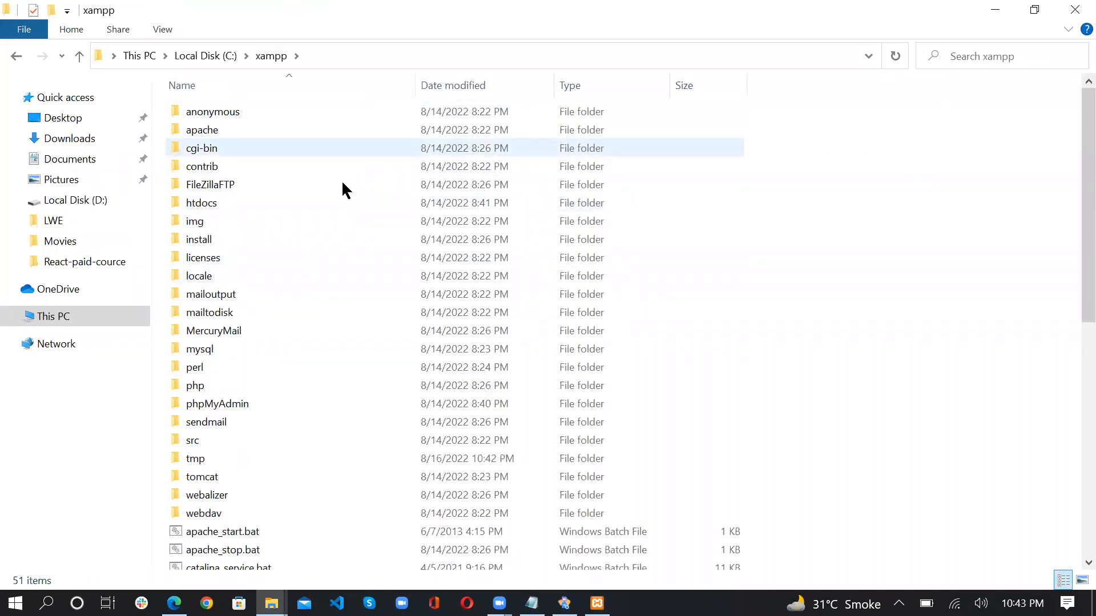
Open the htdocs folder inside C:\xampp and paste the copied LWE folder there.
{"action": "mouse_move", "coordinate": [225, 201]}
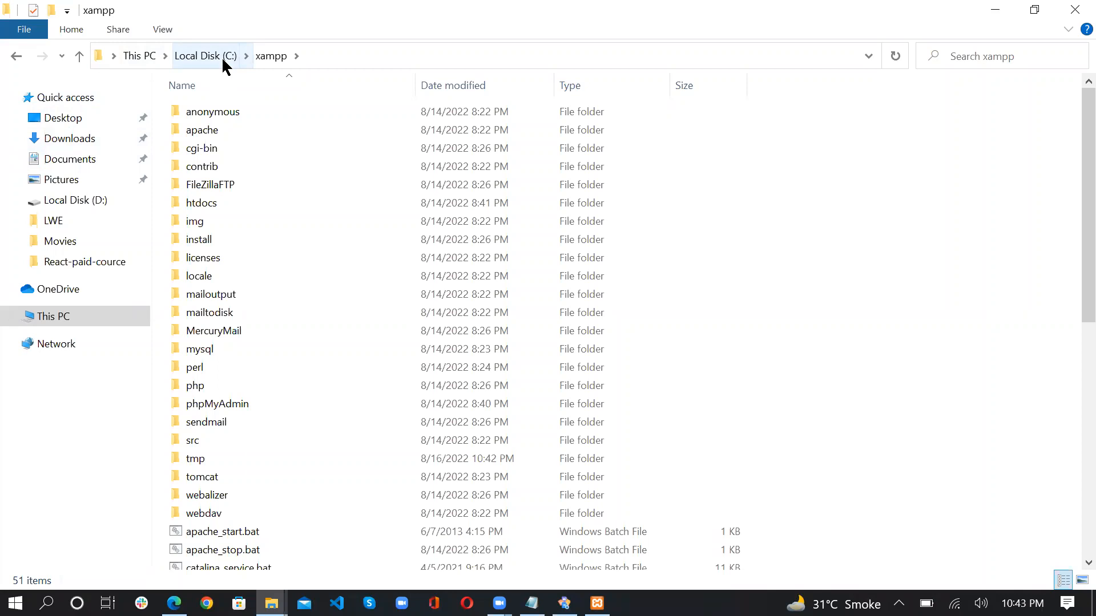
{"action": "left_click", "coordinate": [79, 56]}
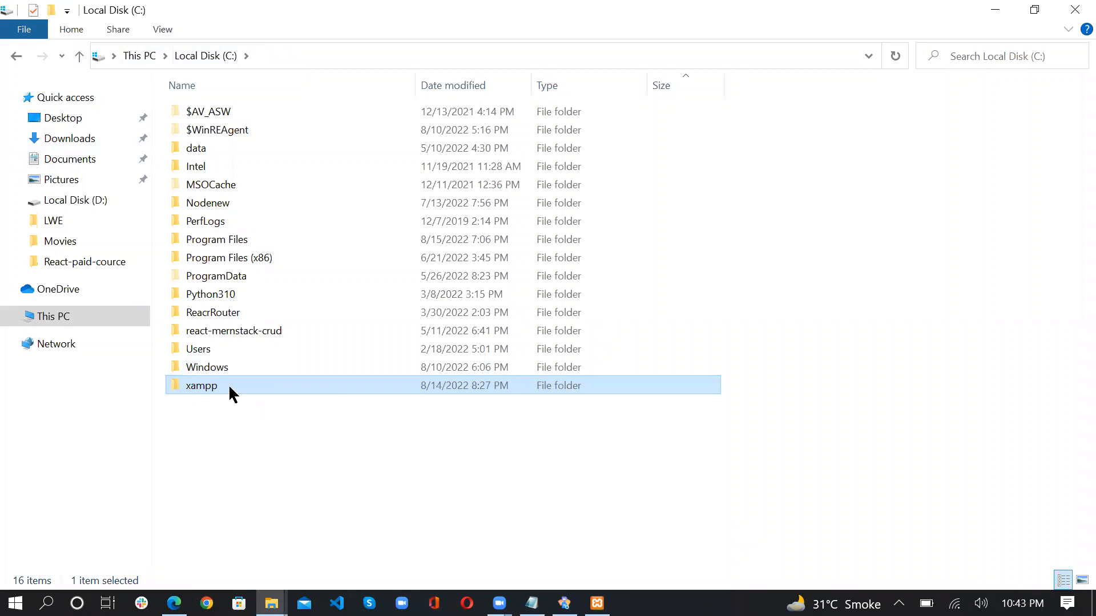
{"action": "double_click", "coordinate": [229, 385]}
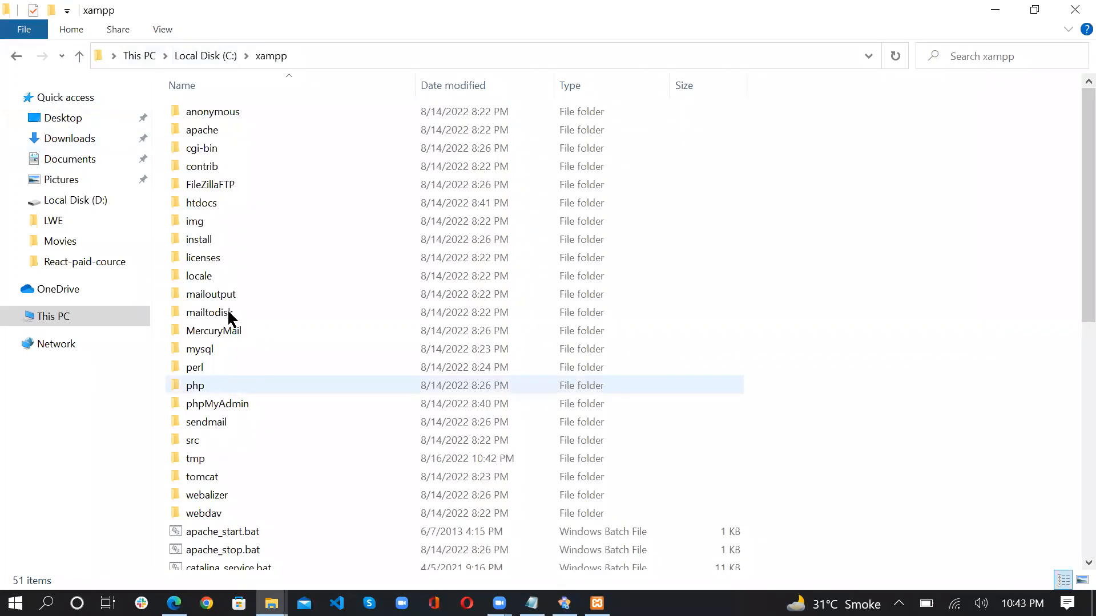
{"action": "double_click", "coordinate": [240, 204]}
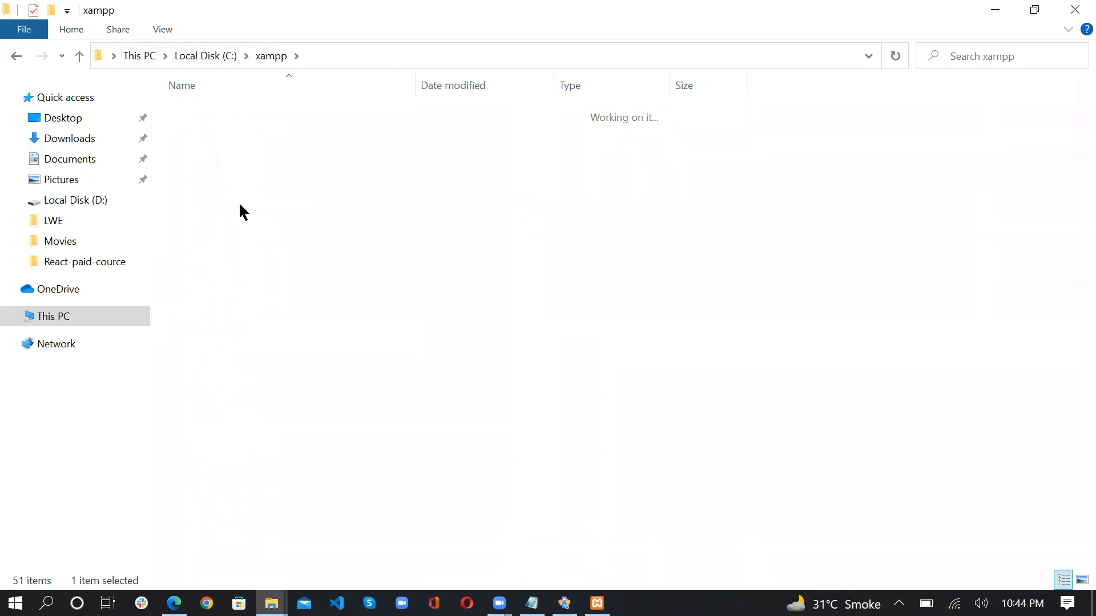
{"action": "right_click", "coordinate": [304, 339]}
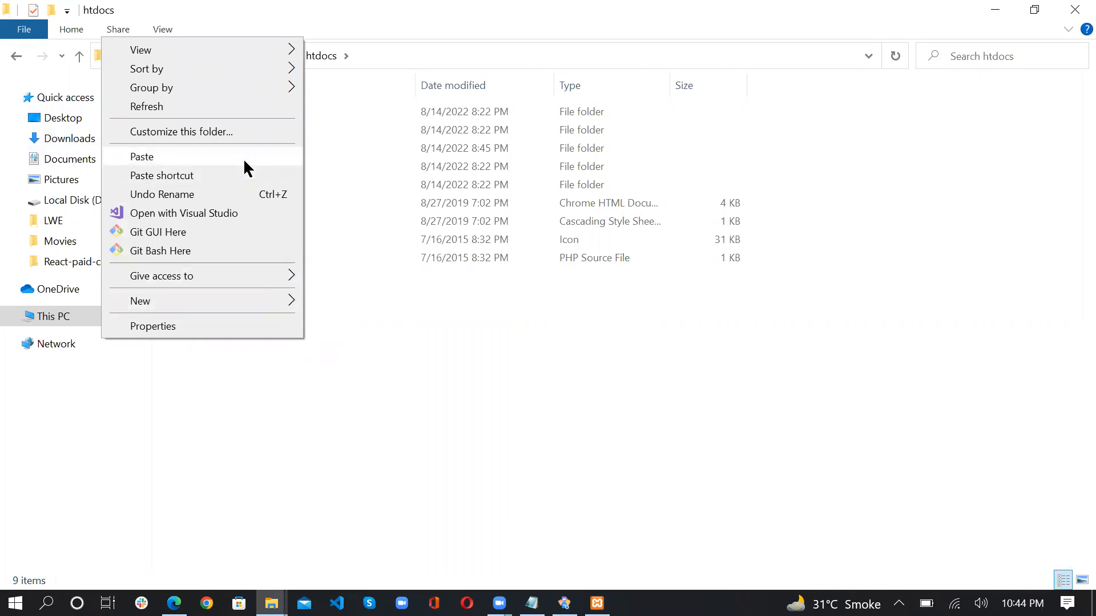
{"action": "left_click", "coordinate": [220, 156]}
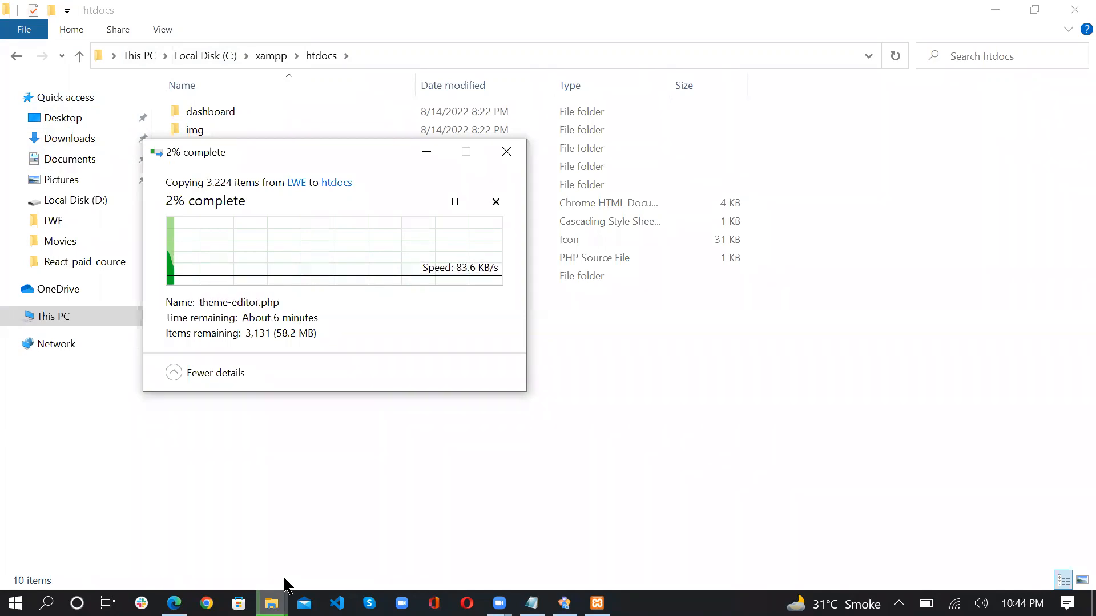
Return to the WordPress notes in Edge and review How to install steps 1 to 3 by highlighting their text.
{"action": "mouse_move", "coordinate": [174, 603]}
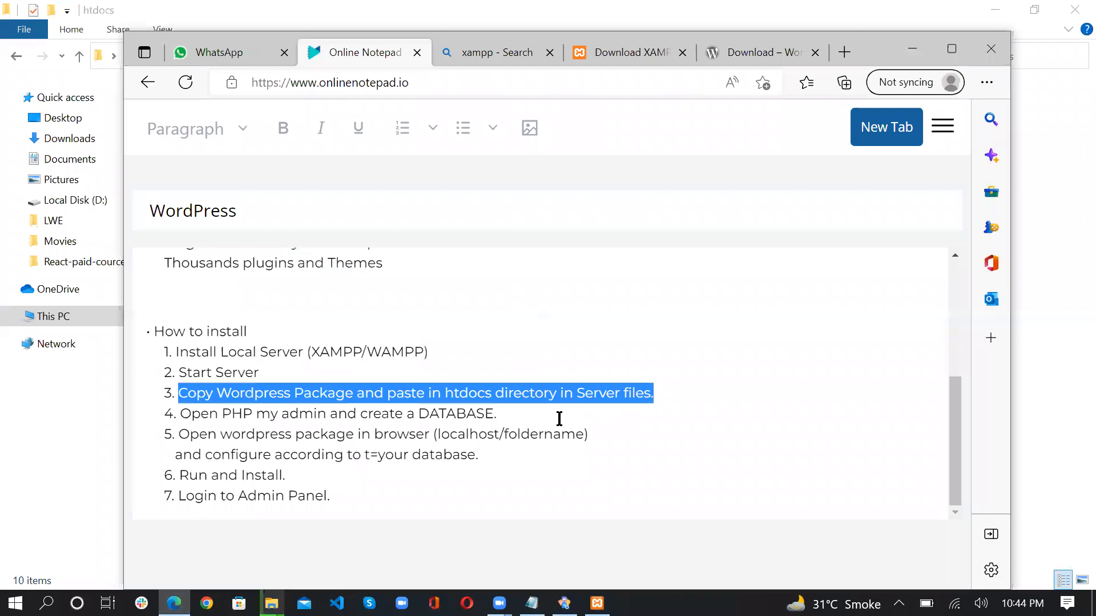
{"action": "left_click", "coordinate": [559, 419]}
{"action": "triple_click", "coordinate": [341, 353]}
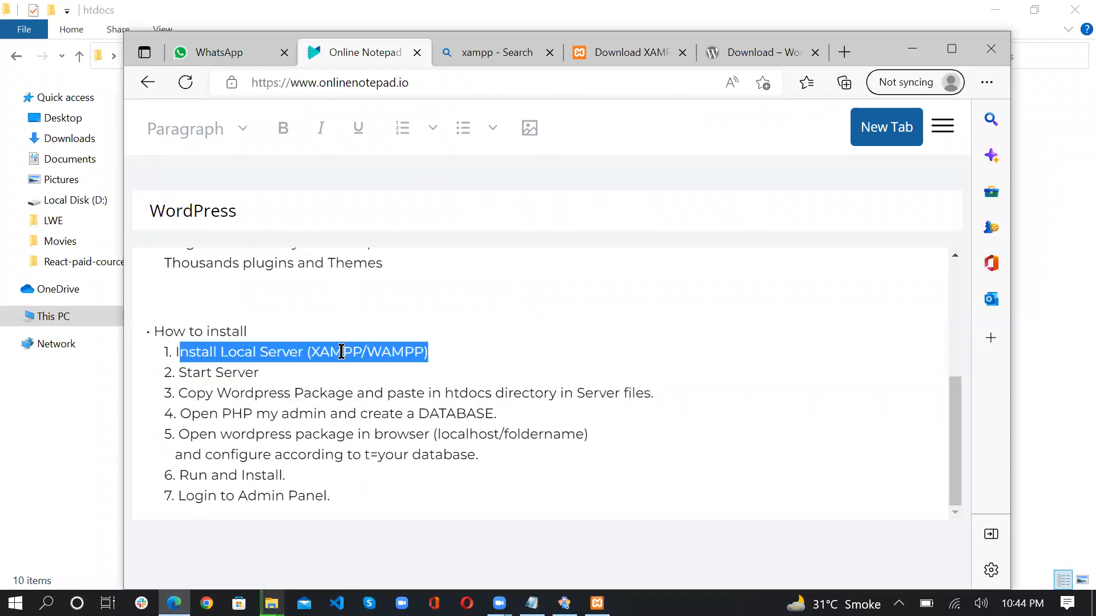
{"action": "left_click_drag", "start_coordinate": [262, 379], "coordinate": [380, 392]}
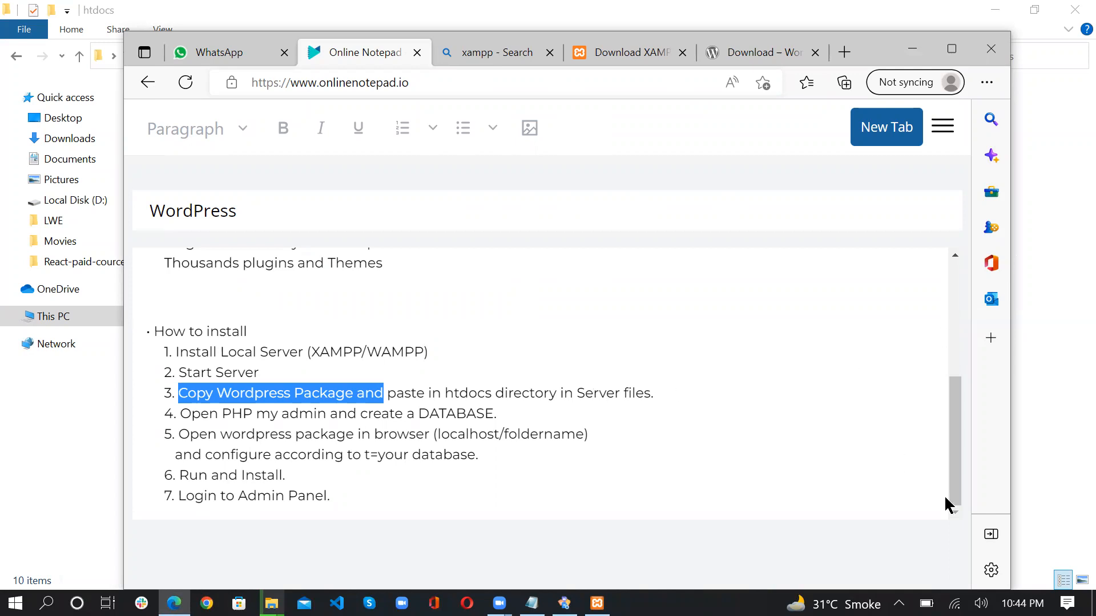
Check the copy progress in htdocs, and return to the notes to highlight step 4 about creating a database in phpMyAdmin.
{"action": "left_click", "coordinate": [908, 53]}
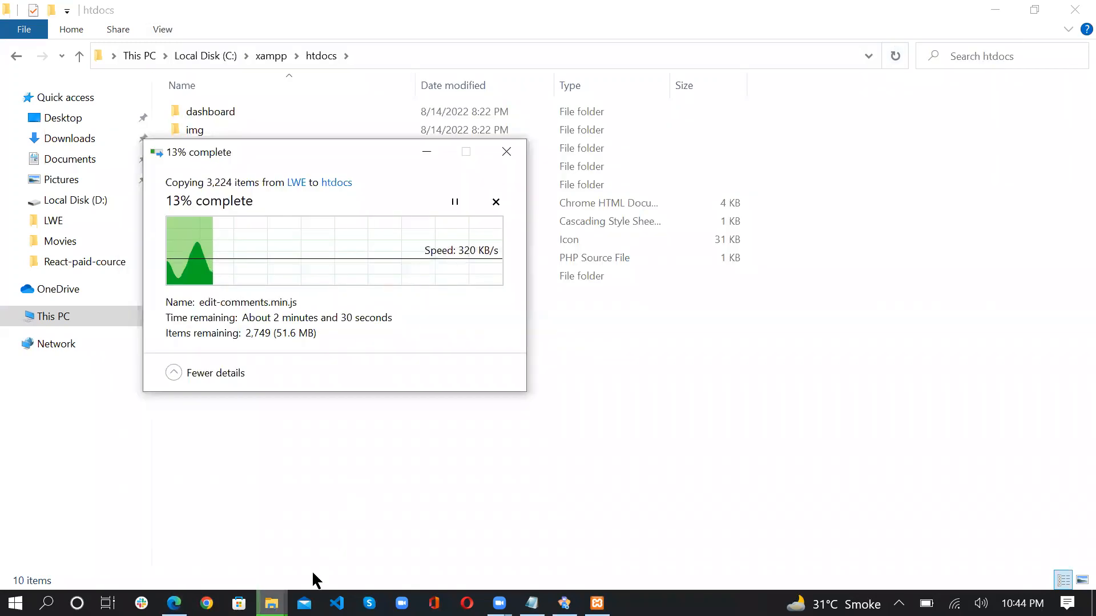
{"action": "key", "text": "alt+Tab"}
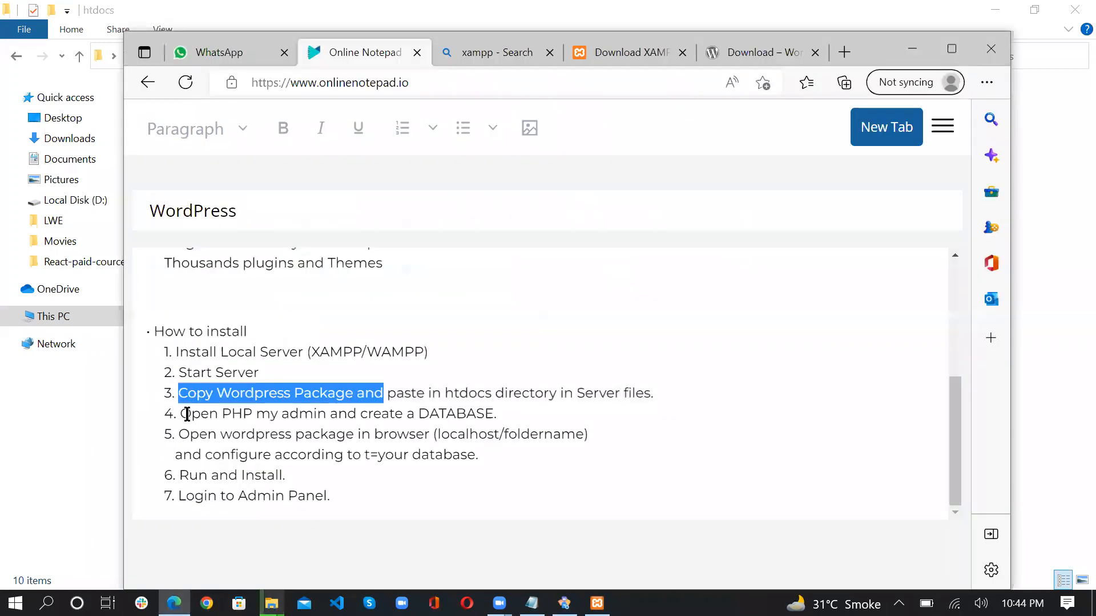
{"action": "left_click_drag", "start_coordinate": [187, 413], "coordinate": [495, 419]}
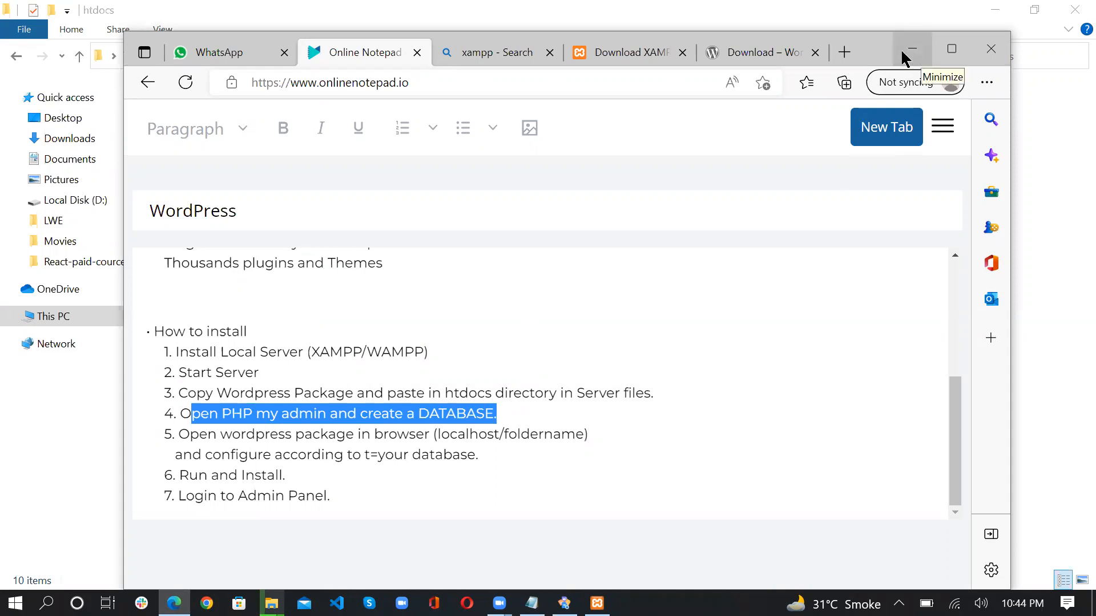
Load localhost/phpmyadmin in a new browser tab and maximise the browser window.
{"action": "left_click", "coordinate": [844, 52]}
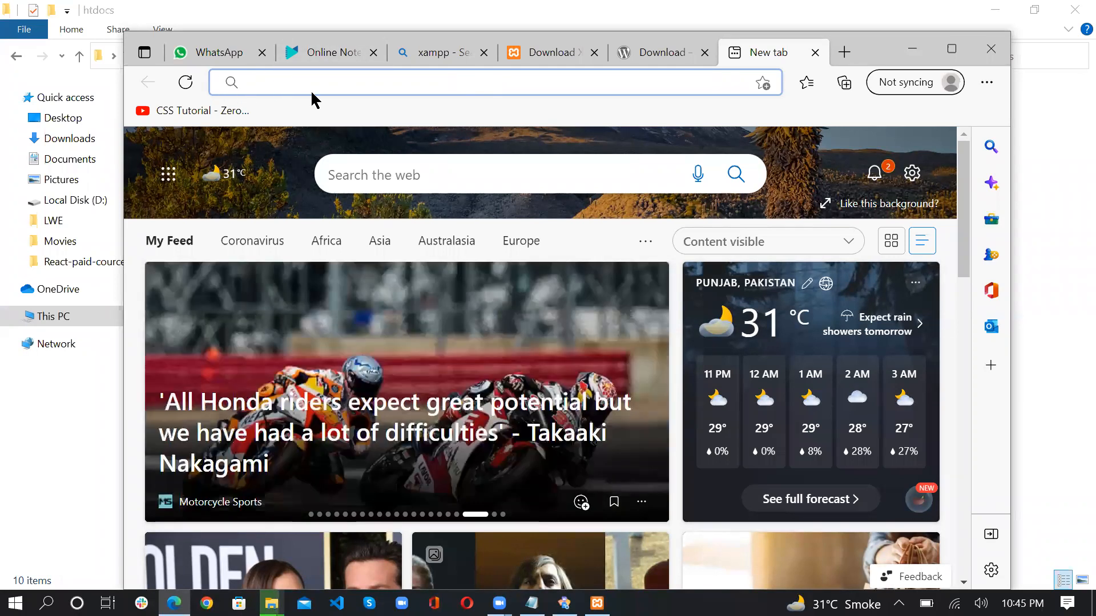
{"action": "type", "text": "loc"}
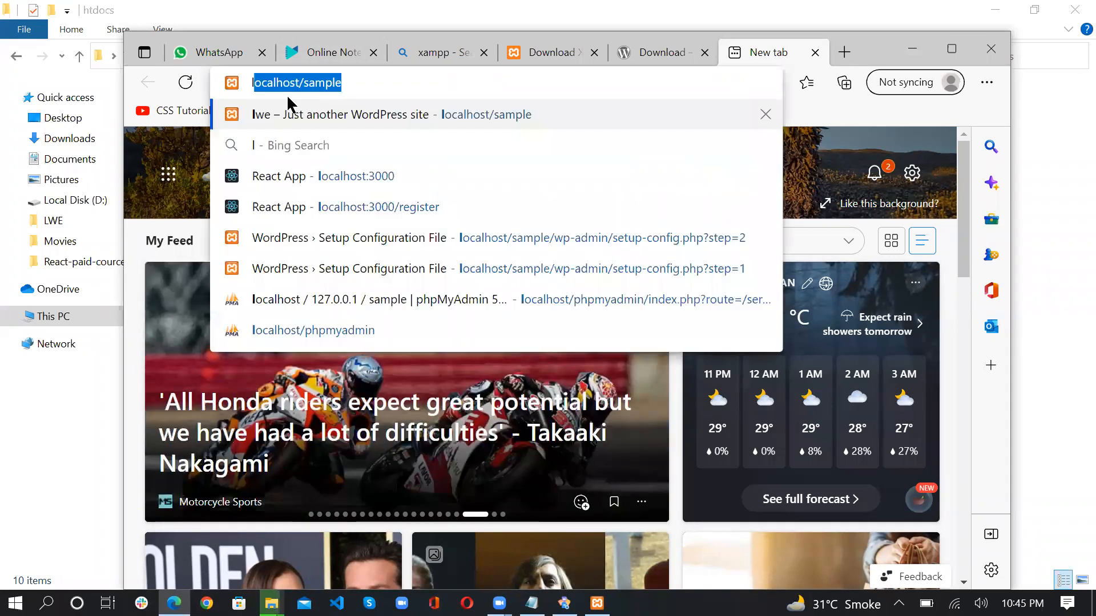
{"action": "type", "text": "al"}
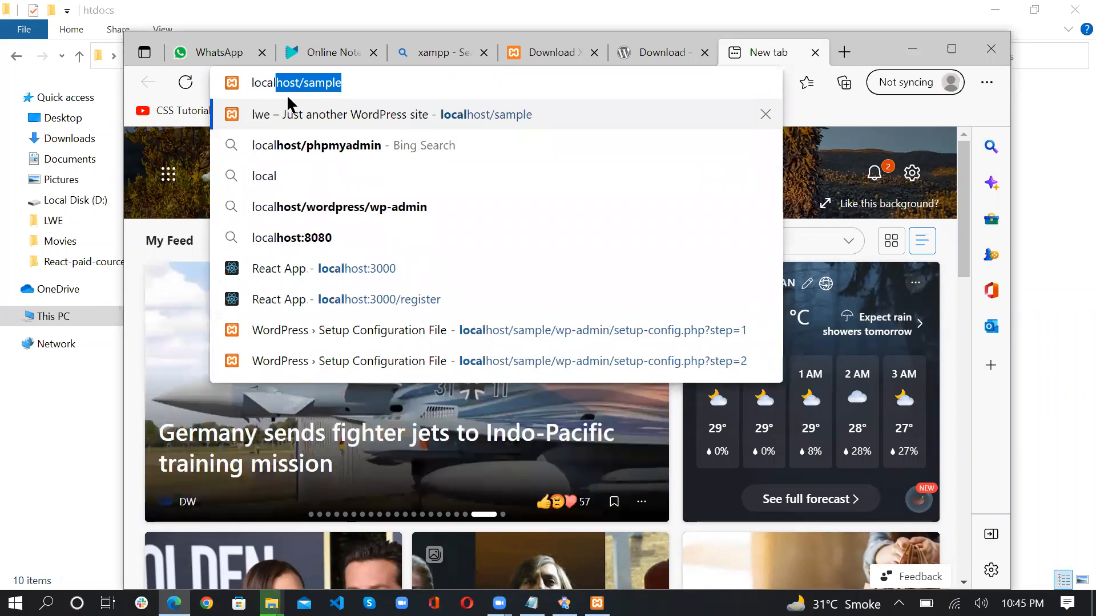
{"action": "type", "text": "host"}
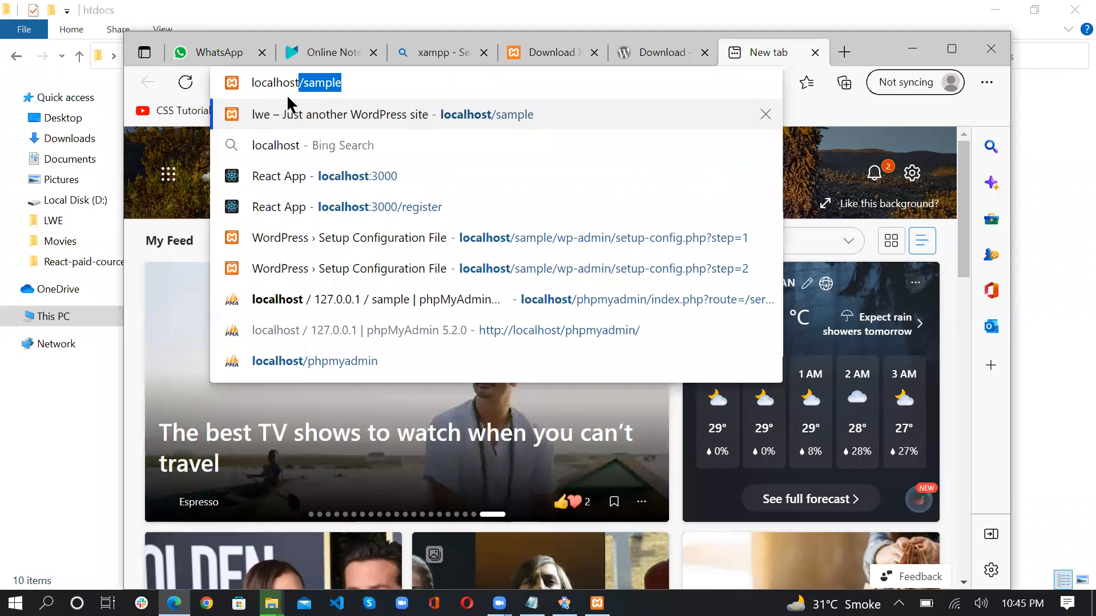
{"action": "type", "text": "/"}
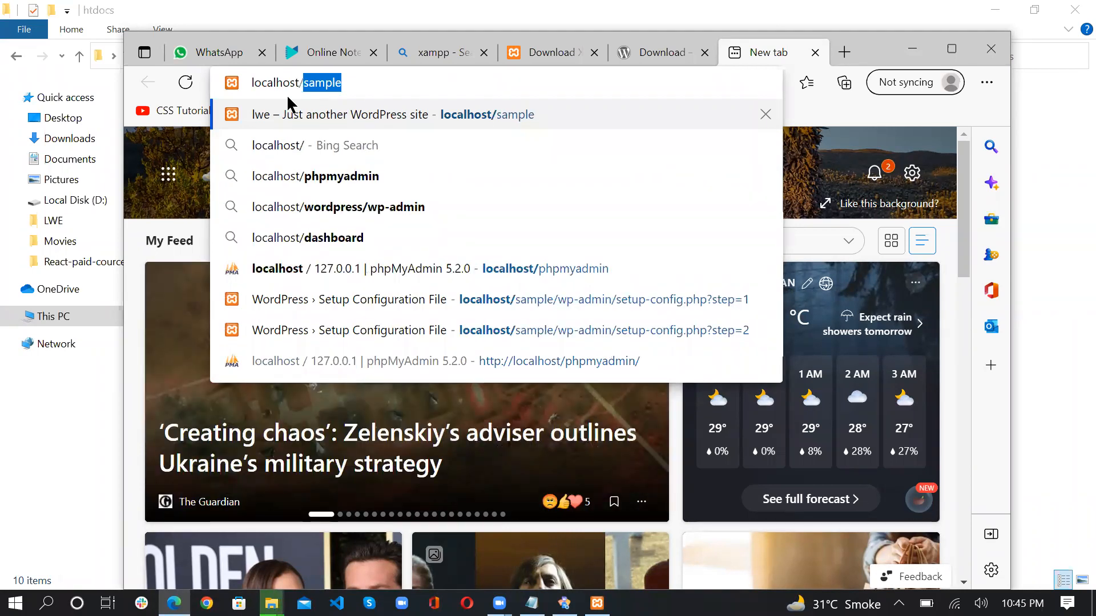
{"action": "type", "text": "ph"}
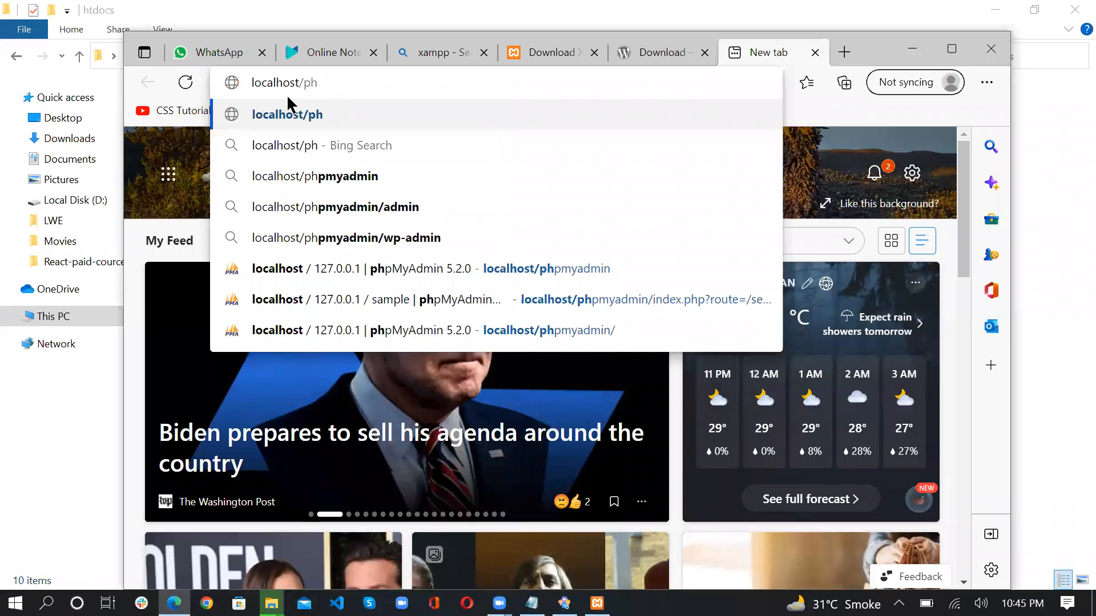
{"action": "type", "text": "pmyadmin"}
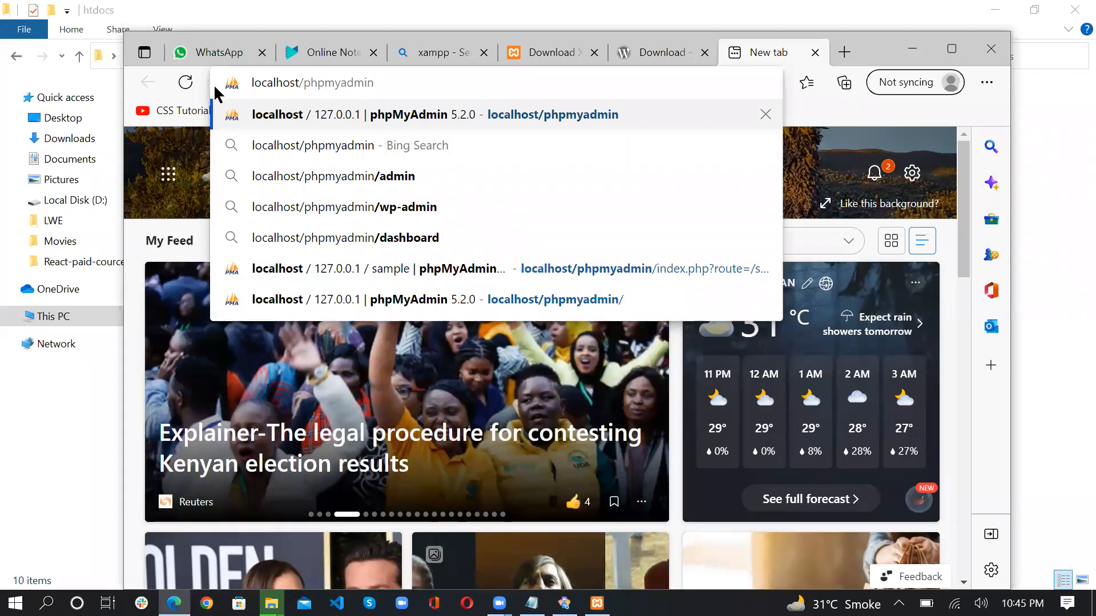
{"action": "key", "text": "alt+Tab"}
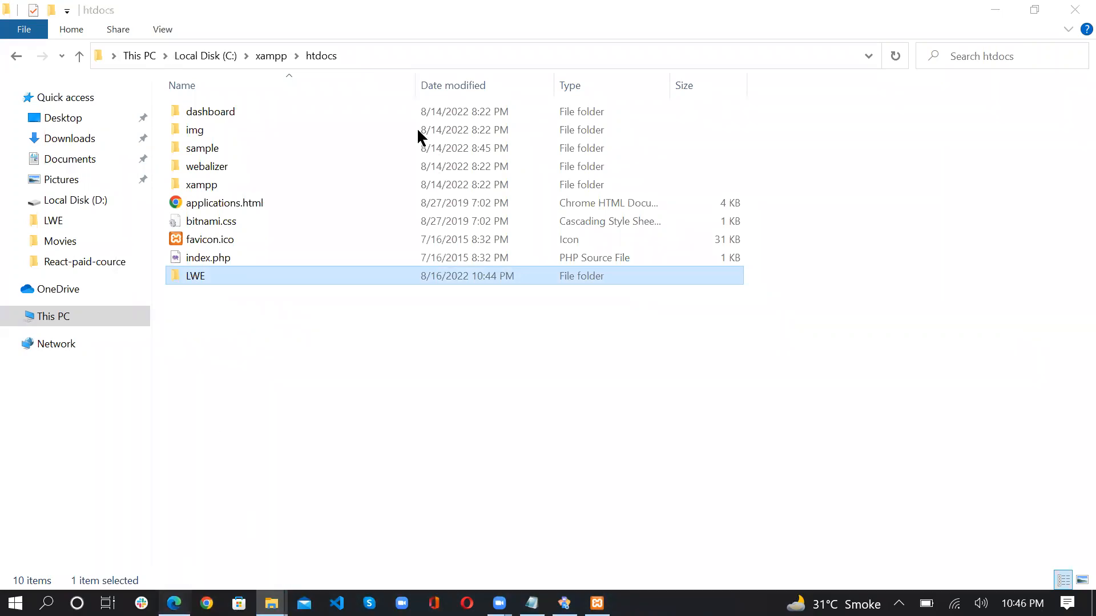
{"action": "key", "text": "alt+Tab"}
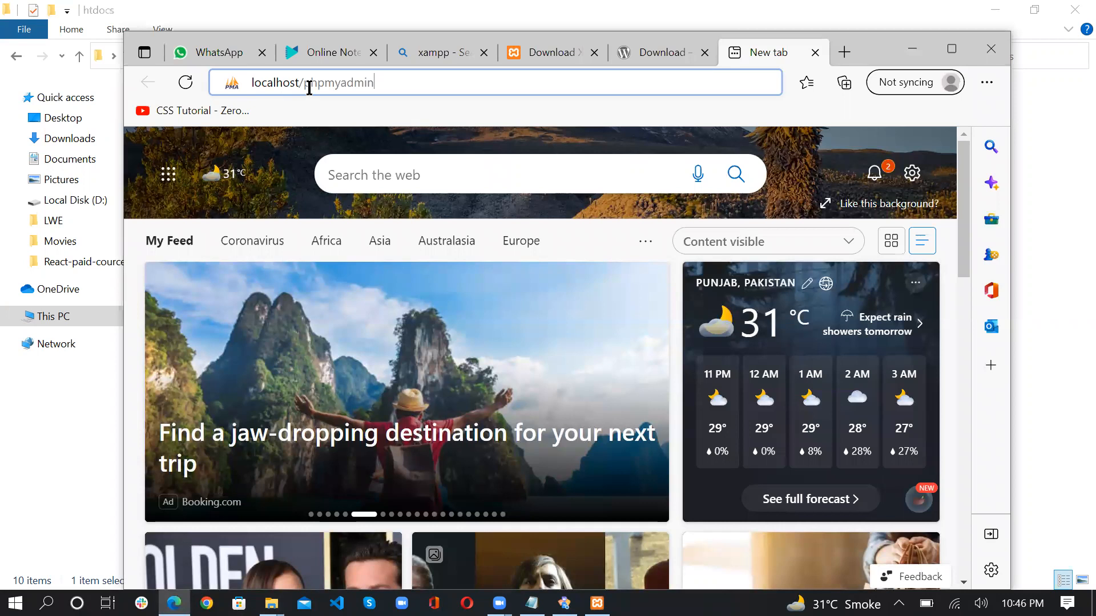
{"action": "left_click_drag", "start_coordinate": [383, 87], "coordinate": [303, 90]}
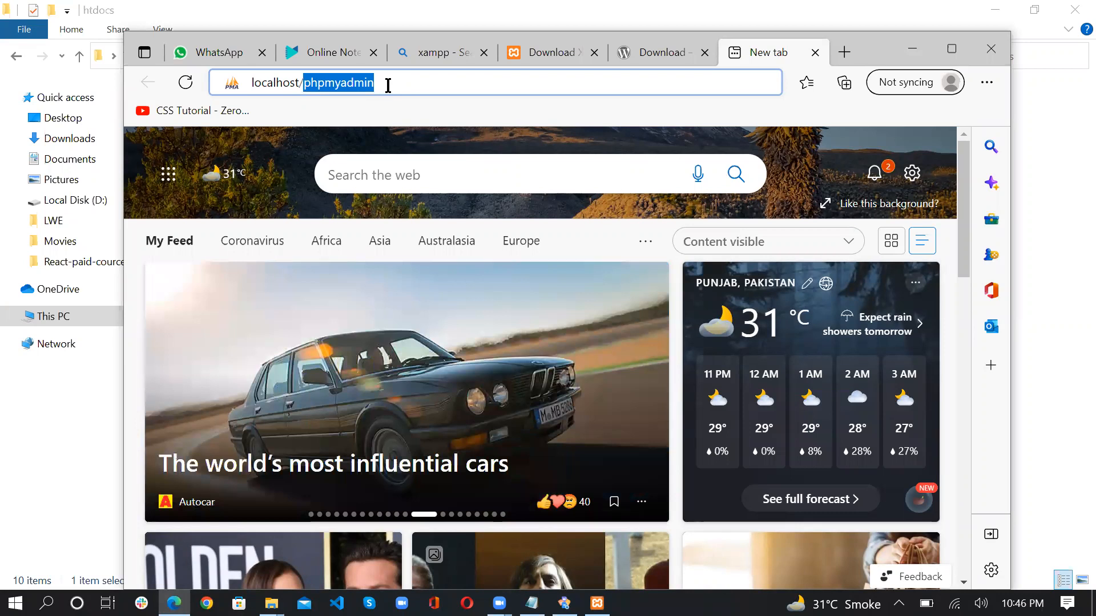
{"action": "key", "text": "Return"}
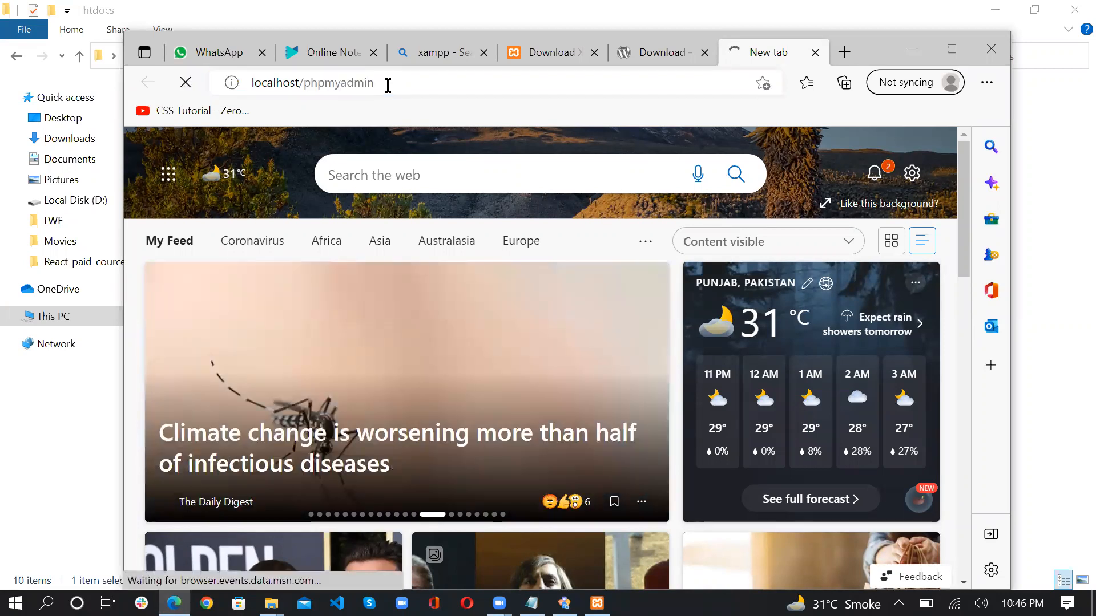
{"action": "left_click", "coordinate": [951, 52]}
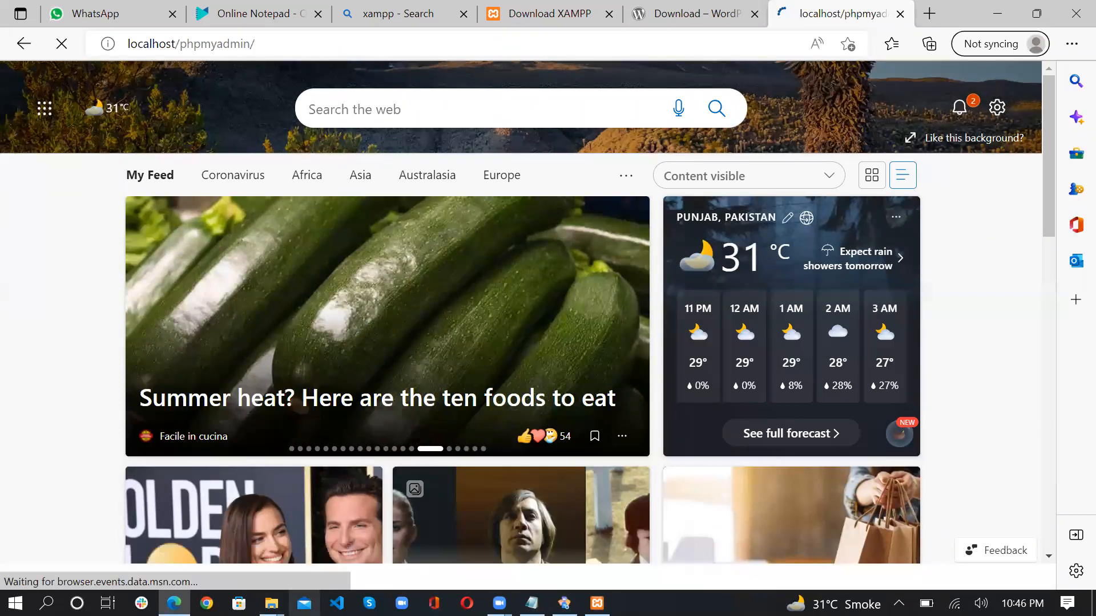
Check the LWE folder in the htdocs window of File Explorer, and return to Edge to review the phpMyAdmin address.
{"action": "mouse_move", "coordinate": [271, 604]}
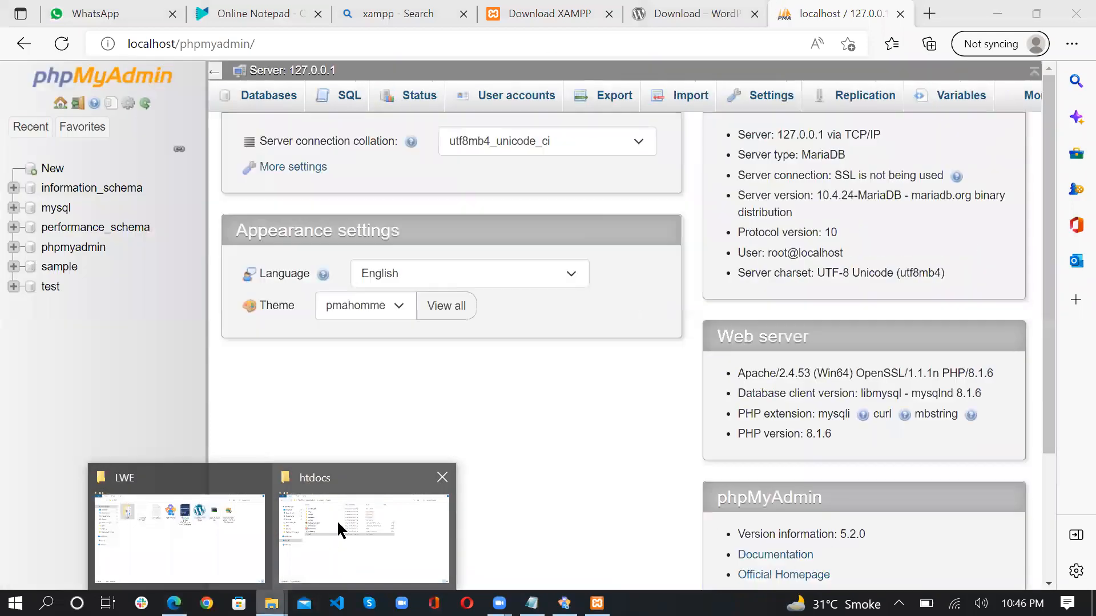
{"action": "left_click", "coordinate": [337, 519]}
{"action": "left_click", "coordinate": [226, 299]}
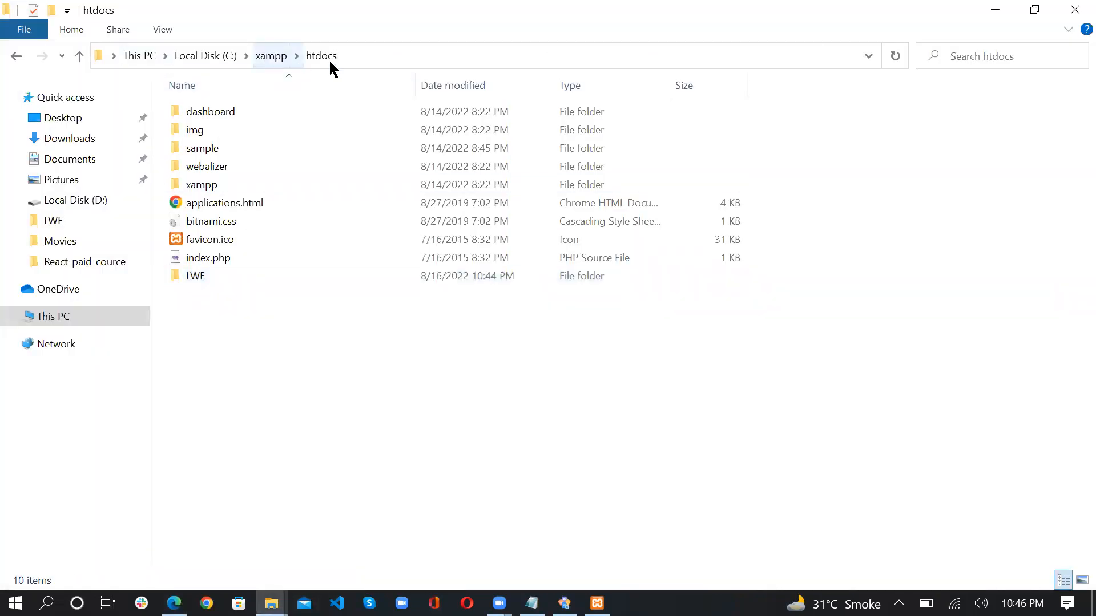
{"action": "left_click", "coordinate": [198, 279]}
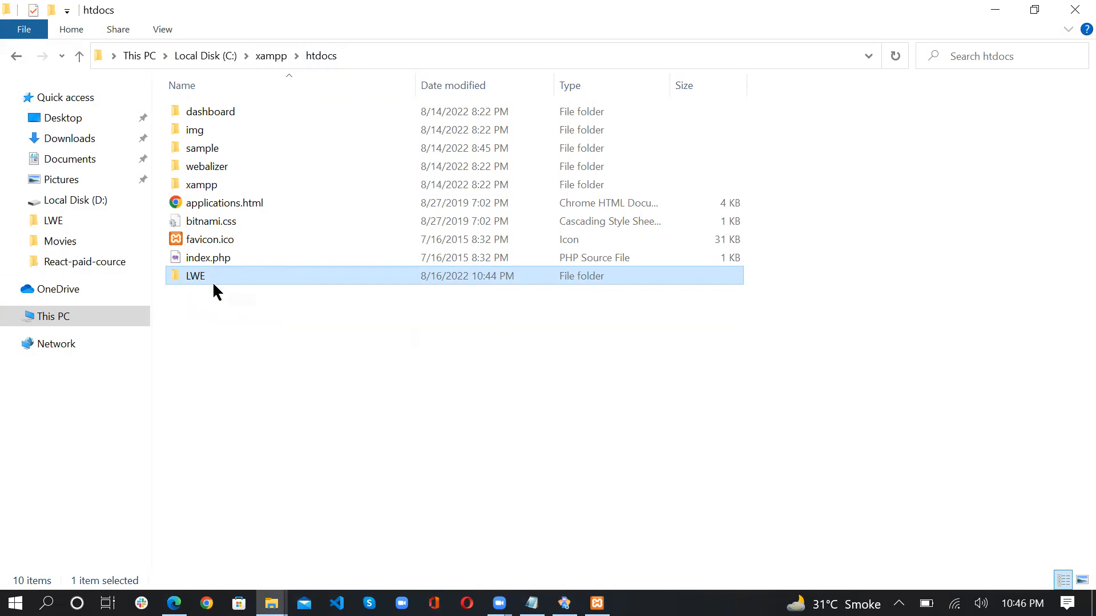
{"action": "left_click", "coordinate": [174, 603]}
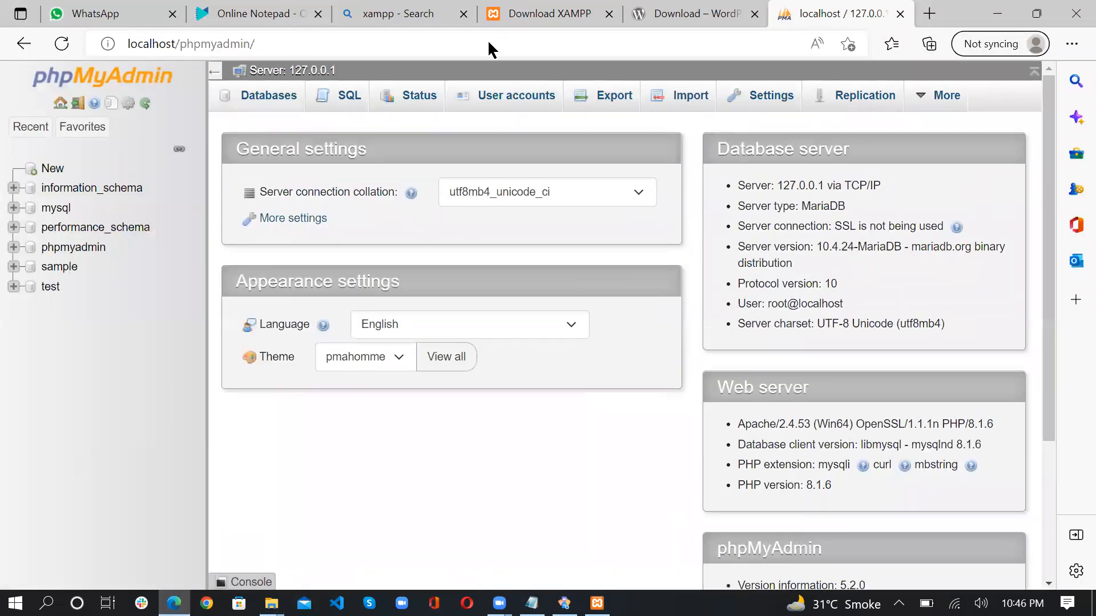
{"action": "left_click", "coordinate": [237, 44]}
{"action": "left_click_drag", "start_coordinate": [237, 44], "coordinate": [127, 44]}
{"action": "left_click", "coordinate": [40, 432]}
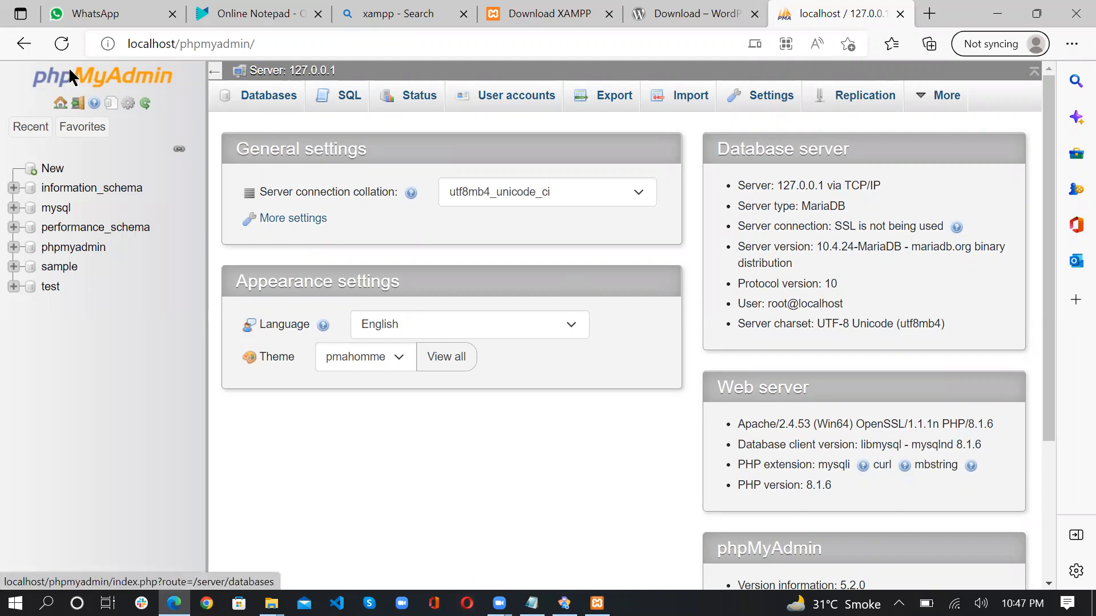
Create a database named lwe with the utf8mb4_general_ci collation and open its structure page from the database list.
{"action": "left_click", "coordinate": [266, 103]}
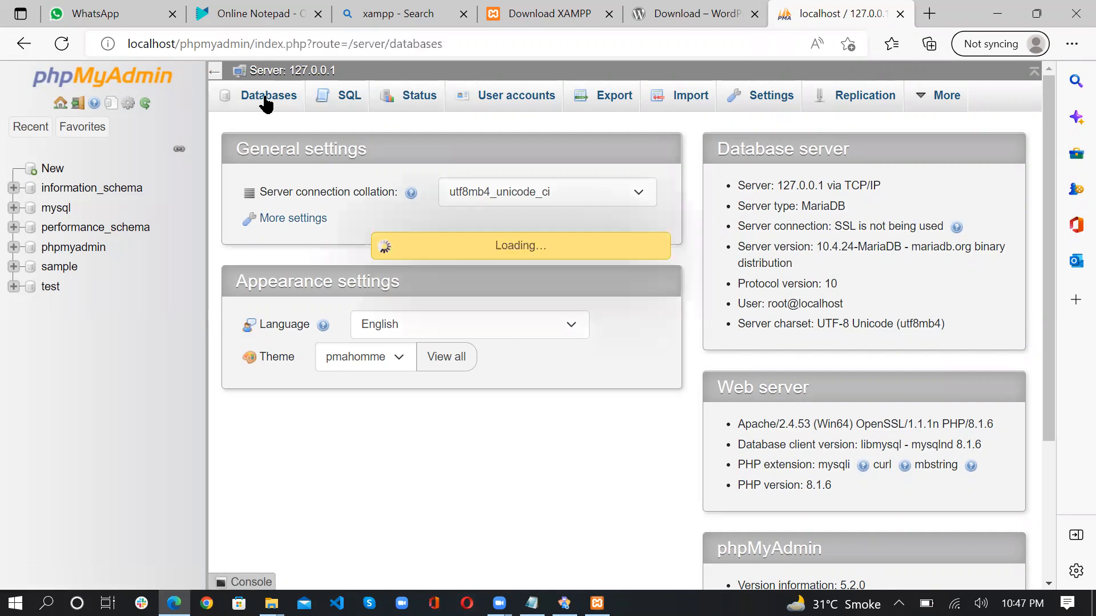
{"action": "left_click", "coordinate": [309, 246]}
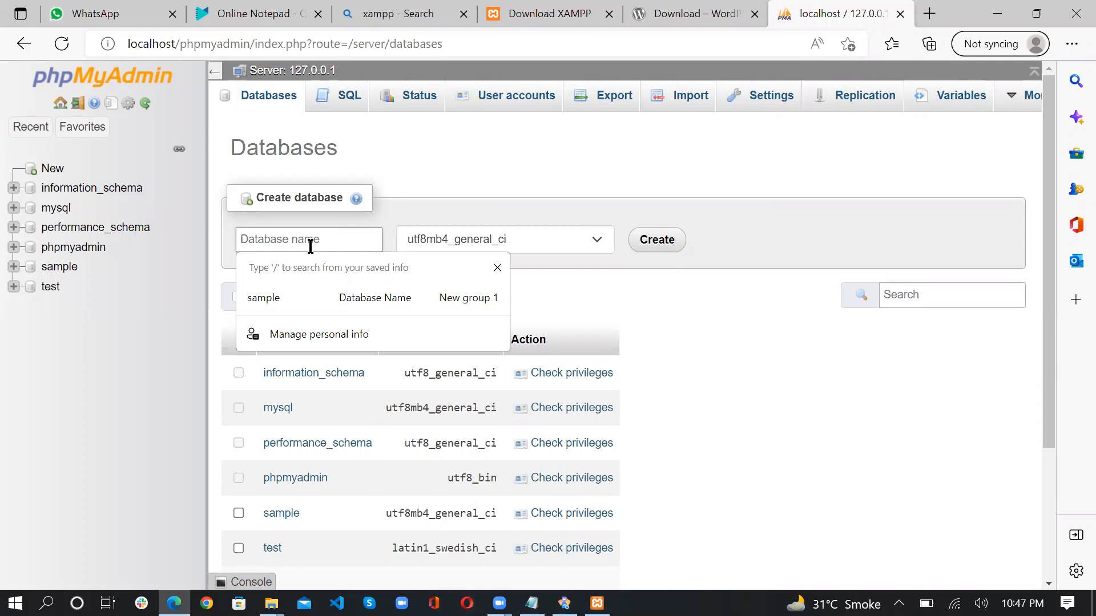
{"action": "type", "text": "lwe"}
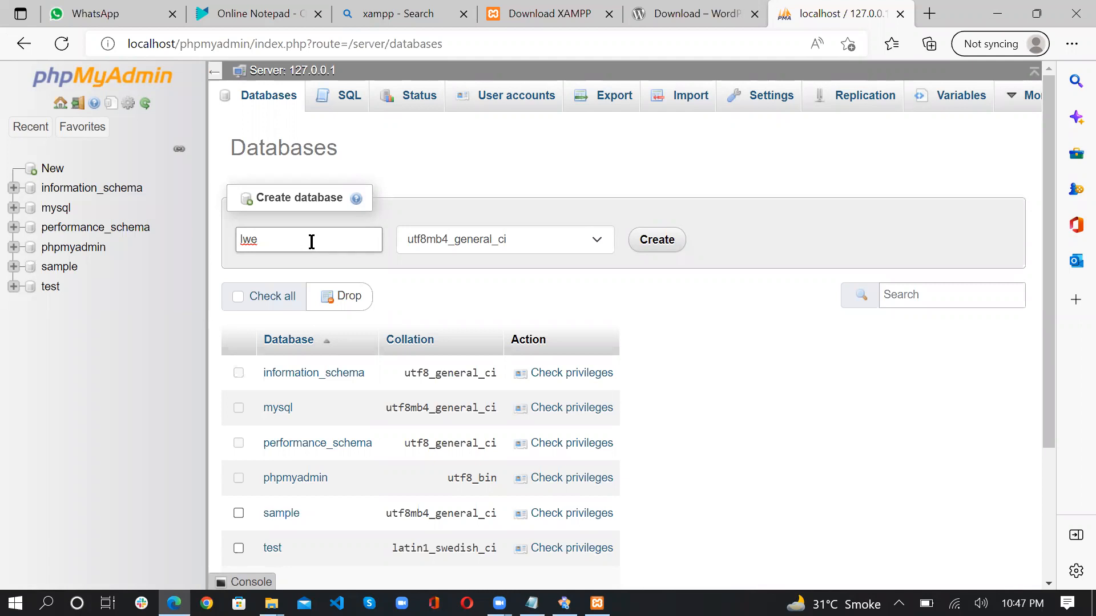
{"action": "left_click", "coordinate": [655, 249]}
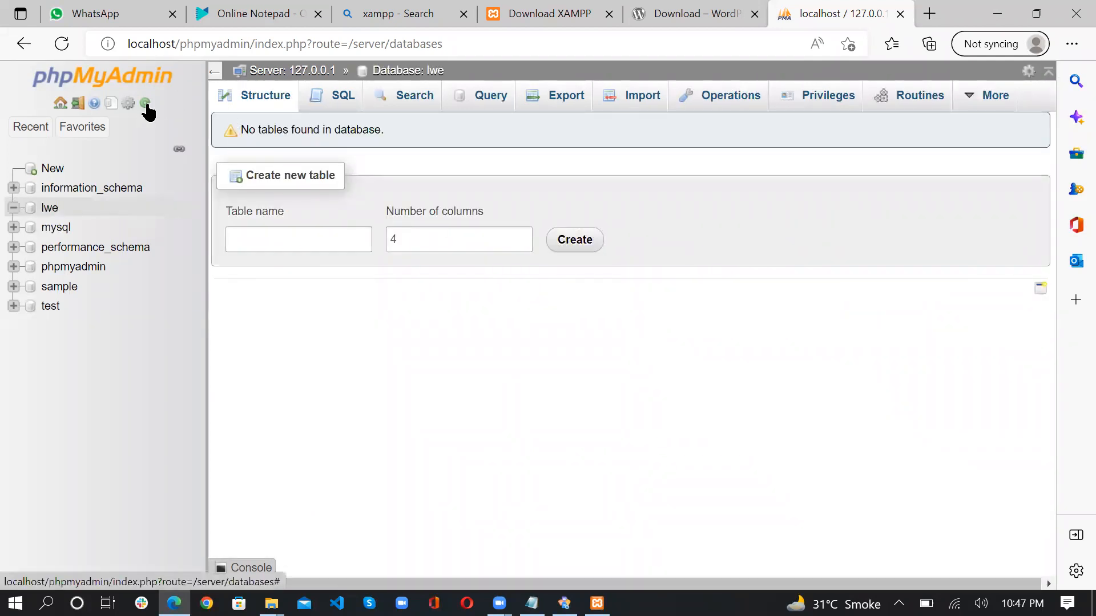
{"action": "left_click", "coordinate": [262, 242]}
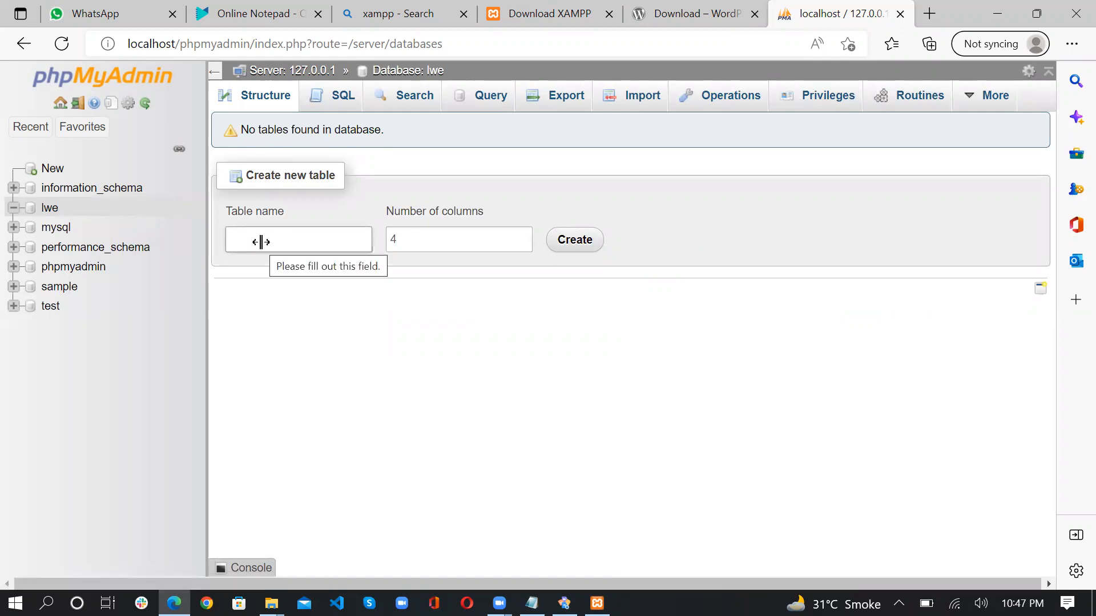
{"action": "left_click", "coordinate": [51, 212]}
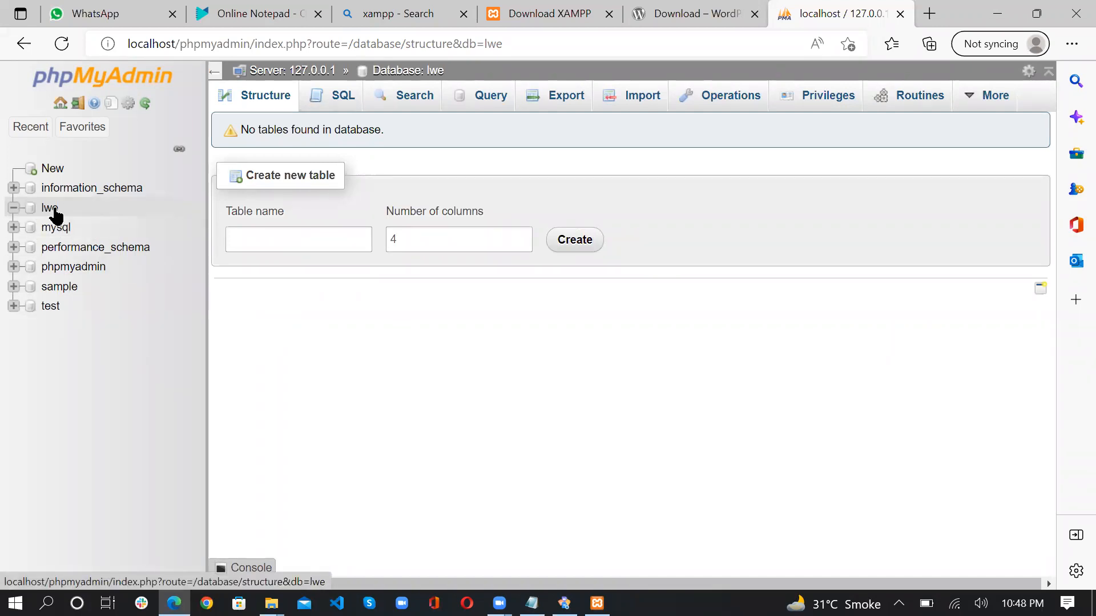
{"action": "left_click", "coordinate": [41, 210]}
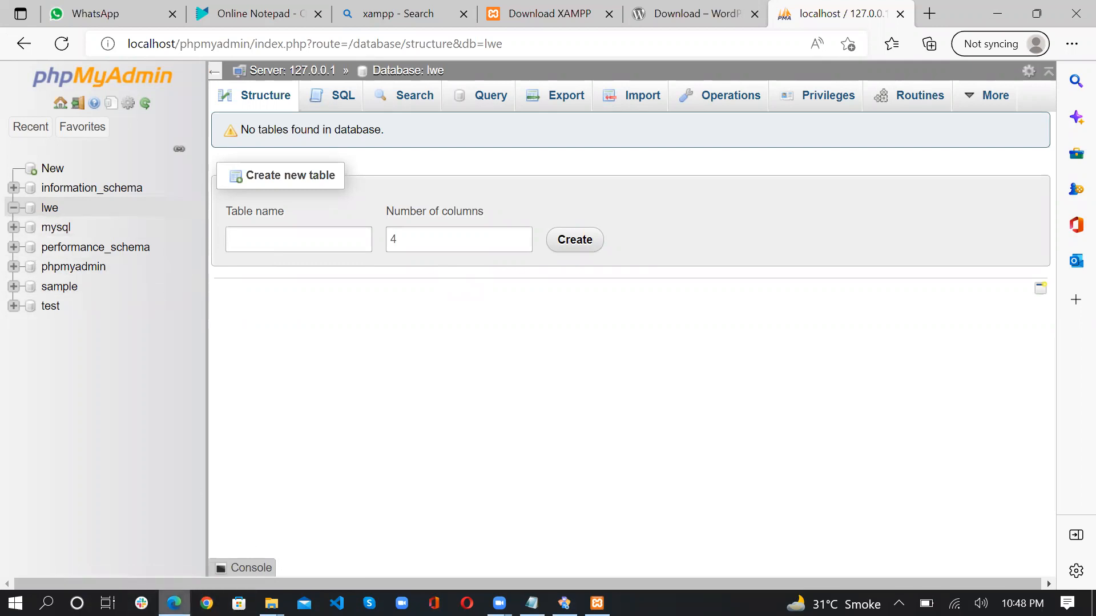
Return to the WordPress notes in Online Notepad and review the install steps that follow creating the database.
{"action": "left_click", "coordinate": [174, 603]}
{"action": "left_click", "coordinate": [277, 14]}
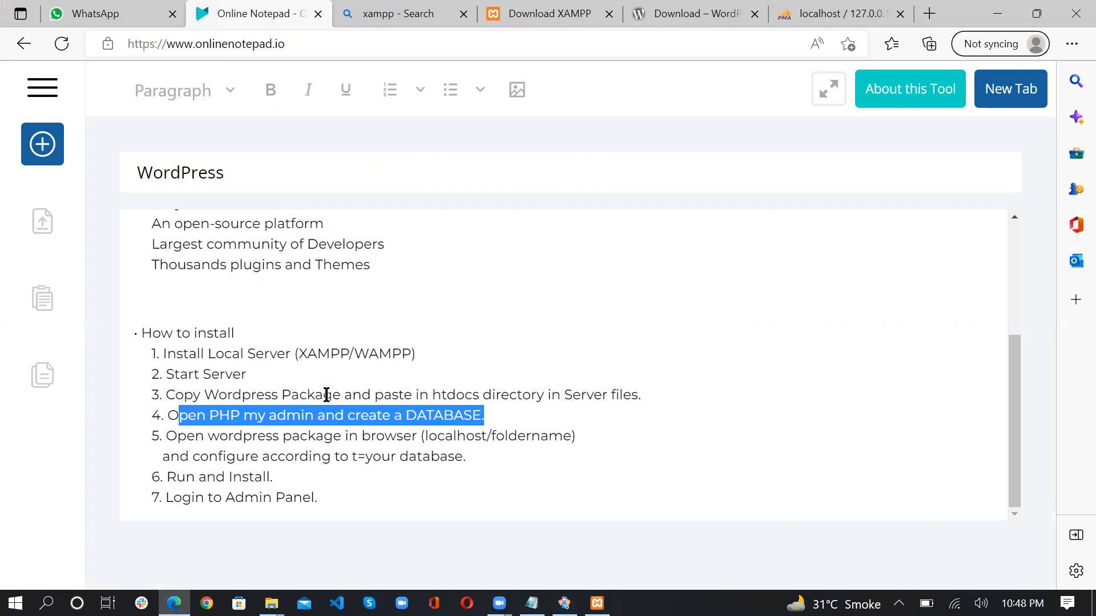
{"action": "left_click", "coordinate": [316, 412]}
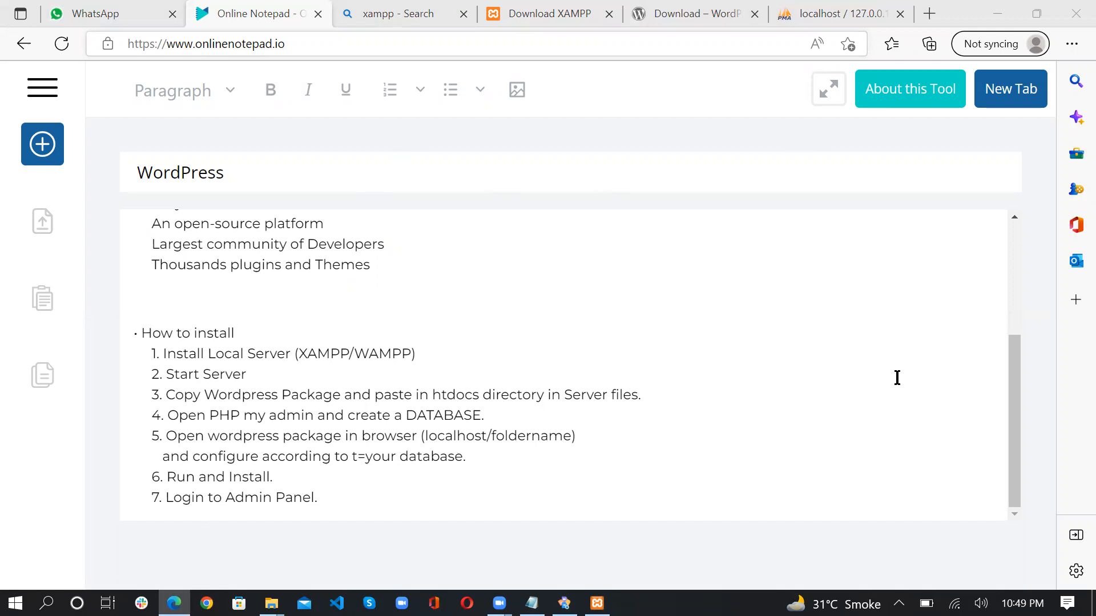
Load localhost/lwe in a new browser tab with the browser window restored to its smaller size.
{"action": "key", "text": "ctrl+t"}
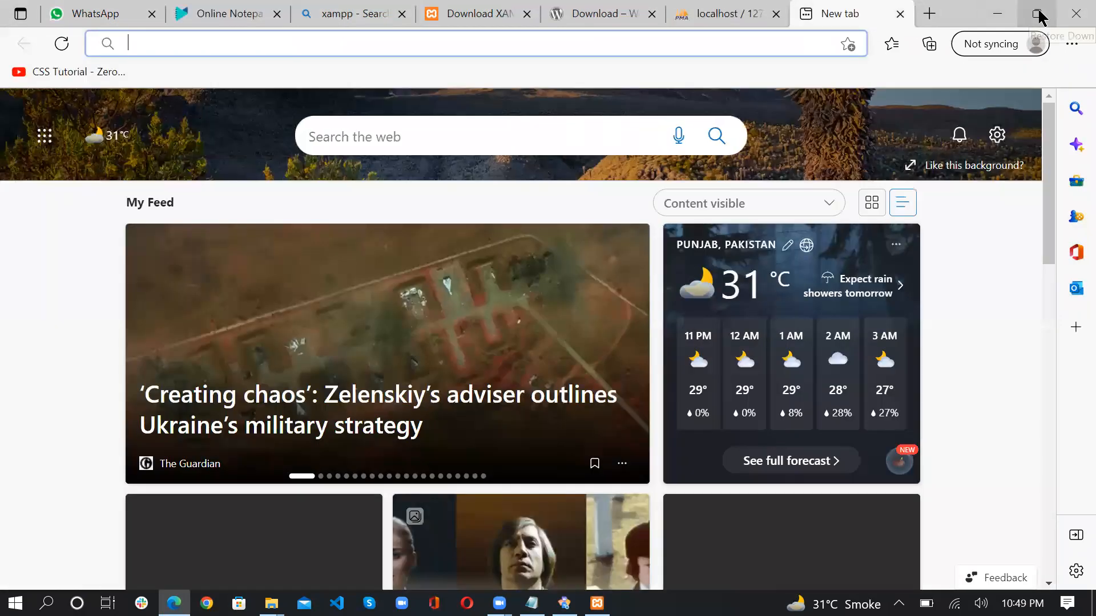
{"action": "left_click", "coordinate": [1038, 17]}
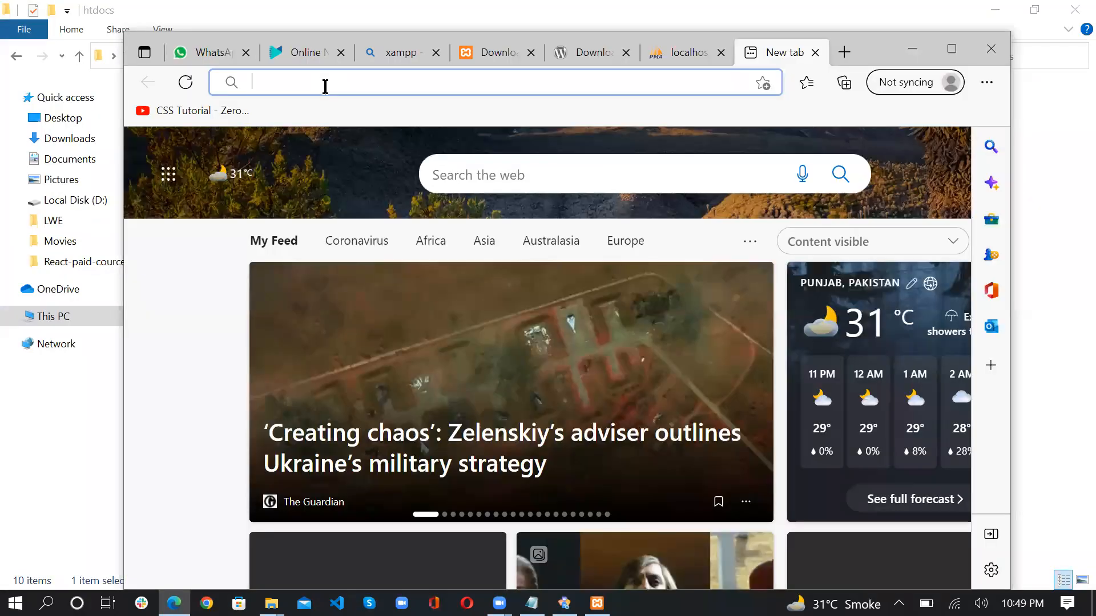
{"action": "type", "text": "localhost"}
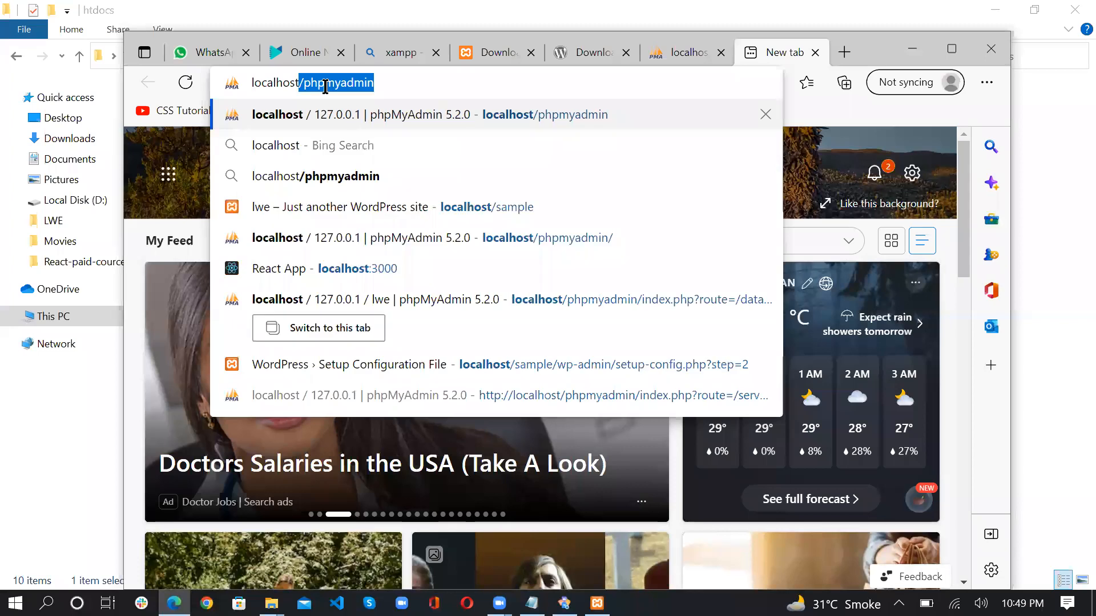
{"action": "type", "text": "/"}
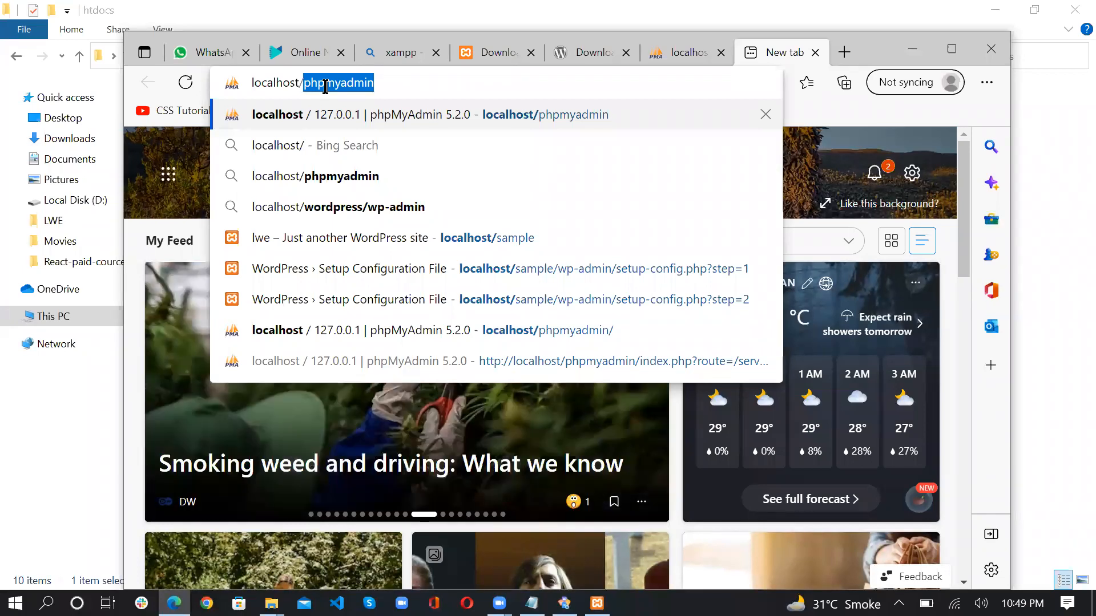
{"action": "key", "text": "BackSpace"}
{"action": "type", "text": "l"}
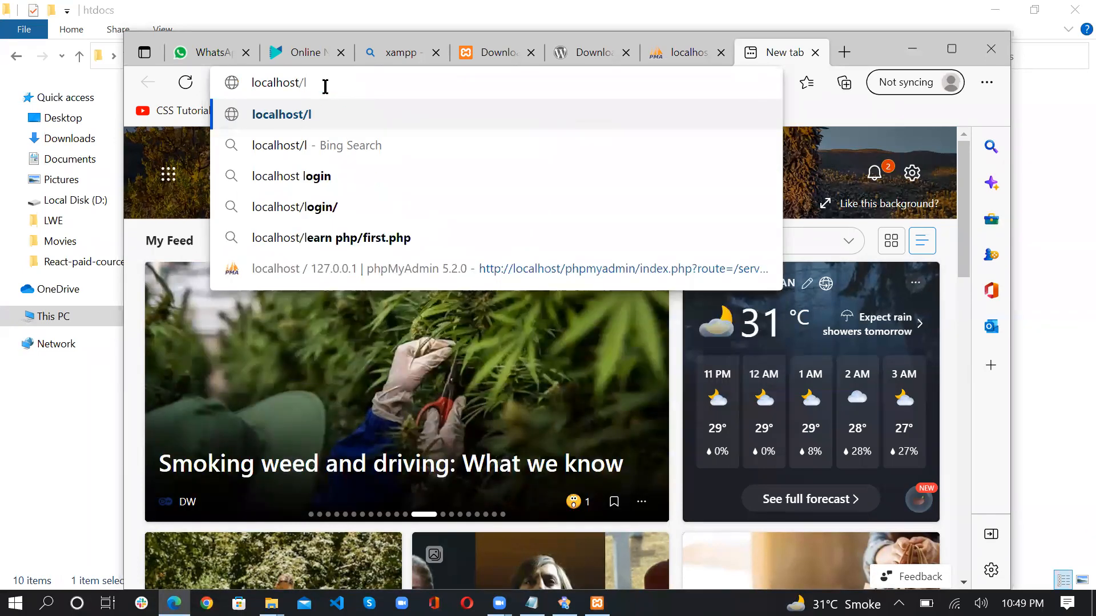
{"action": "type", "text": "we"}
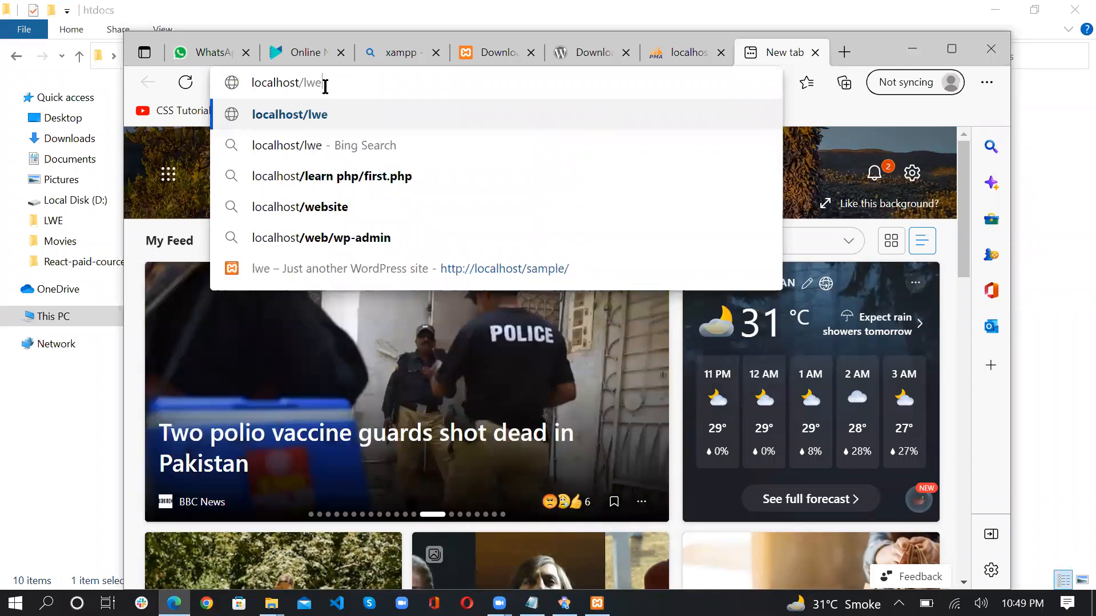
{"action": "key", "text": "Return"}
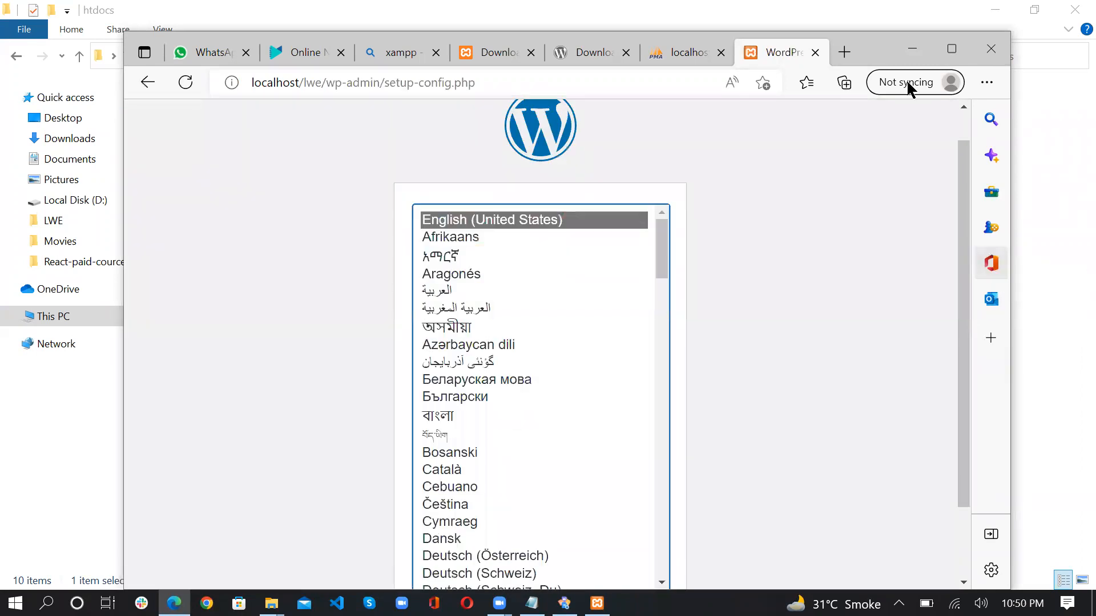
Maximise the browser window and look over the language selection on the WordPress setup page.
{"action": "left_click", "coordinate": [952, 49]}
{"action": "scroll", "coordinate": [927, 283], "scroll_direction": "up", "scroll_amount": 1}
{"action": "scroll", "coordinate": [927, 283], "scroll_direction": "down", "scroll_amount": 2}
{"action": "scroll", "coordinate": [927, 283], "scroll_direction": "up", "scroll_amount": 2}
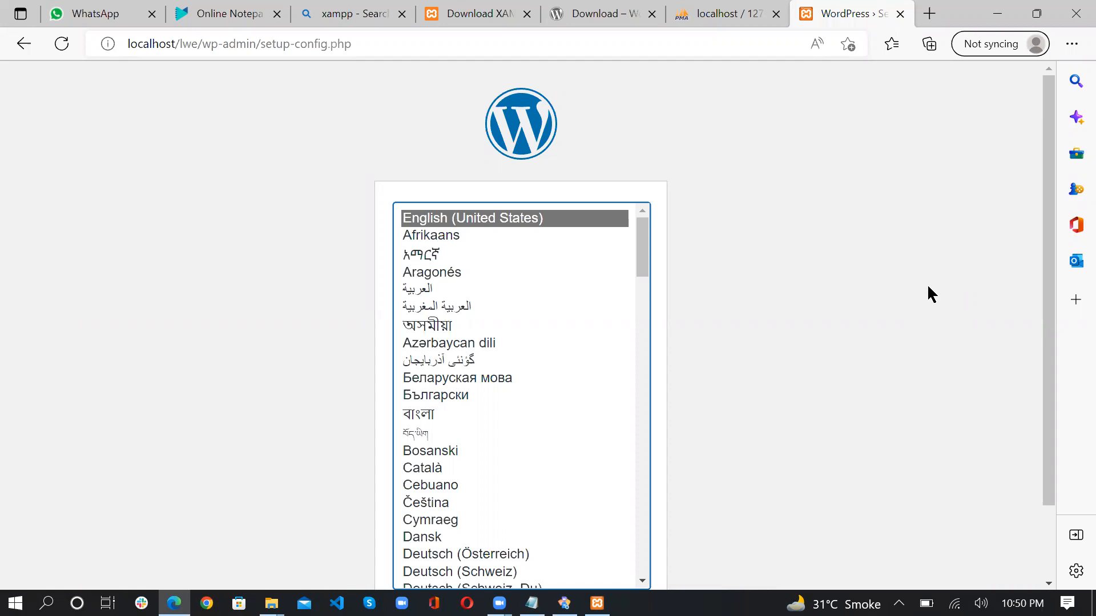
{"action": "scroll", "coordinate": [949, 299], "scroll_direction": "down", "scroll_amount": 2}
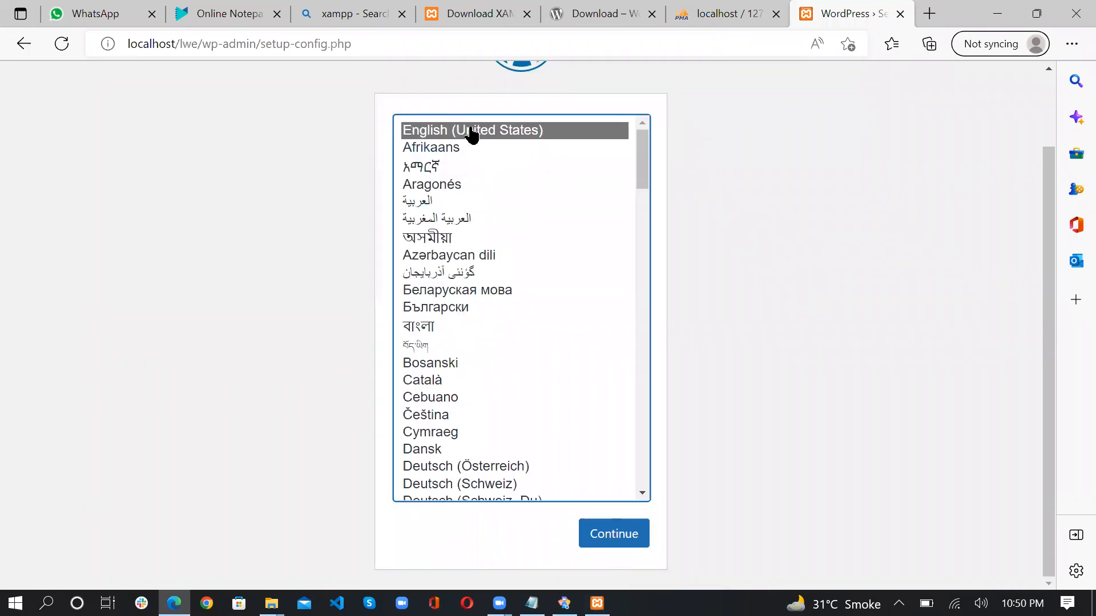
Continue the WordPress setup in English (United States) and proceed past the list of required database items to the connection details form.
{"action": "left_click", "coordinate": [641, 537]}
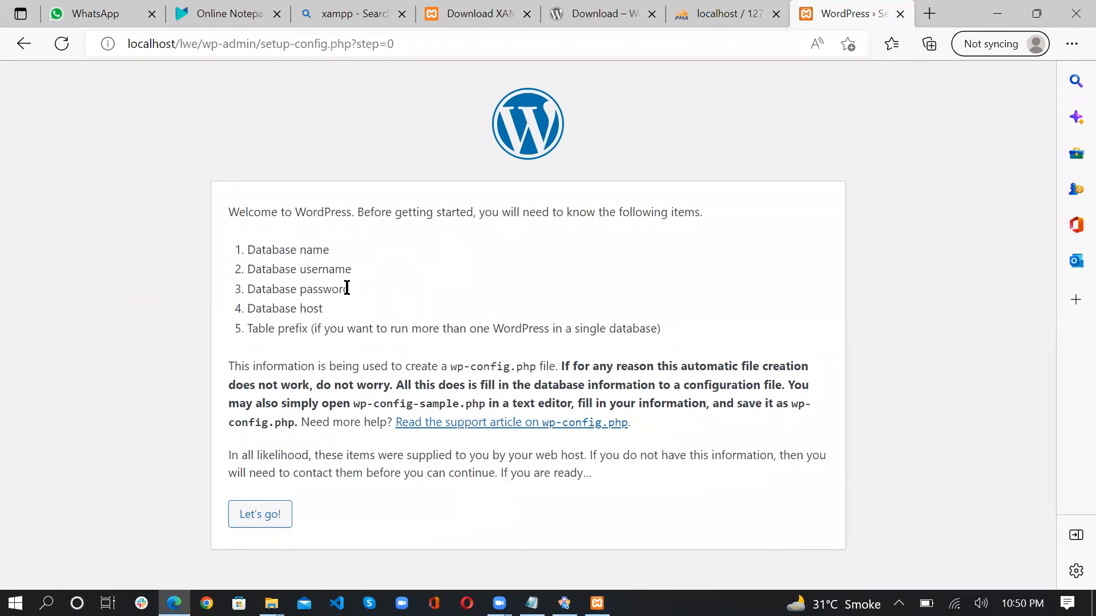
{"action": "left_click_drag", "start_coordinate": [333, 252], "coordinate": [247, 252]}
{"action": "left_click_drag", "start_coordinate": [351, 270], "coordinate": [266, 270]}
{"action": "left_click_drag", "start_coordinate": [272, 308], "coordinate": [247, 309]}
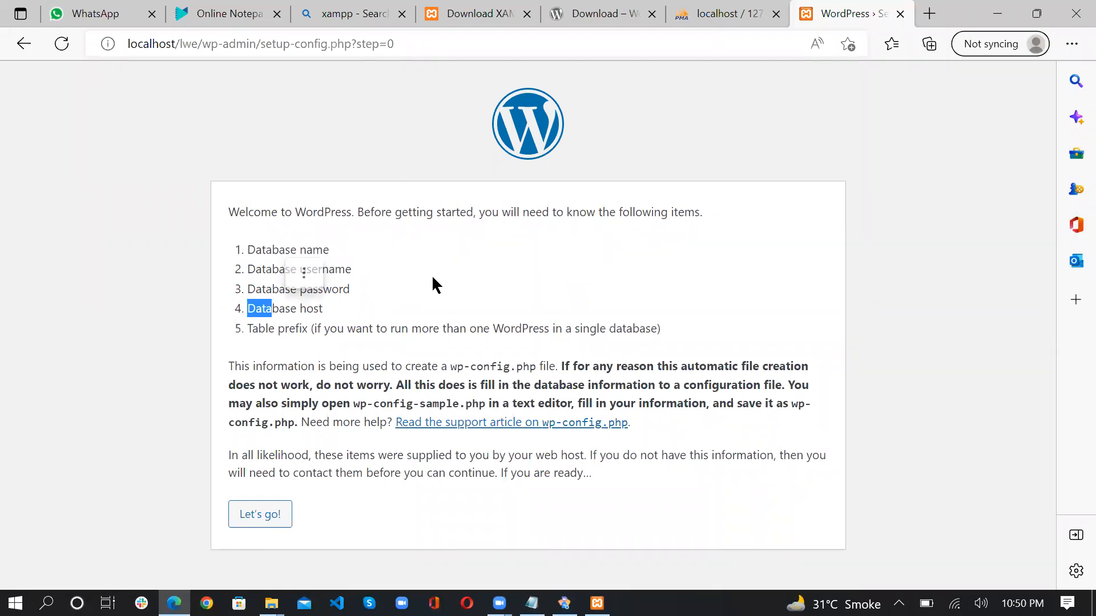
{"action": "left_click", "coordinate": [465, 278]}
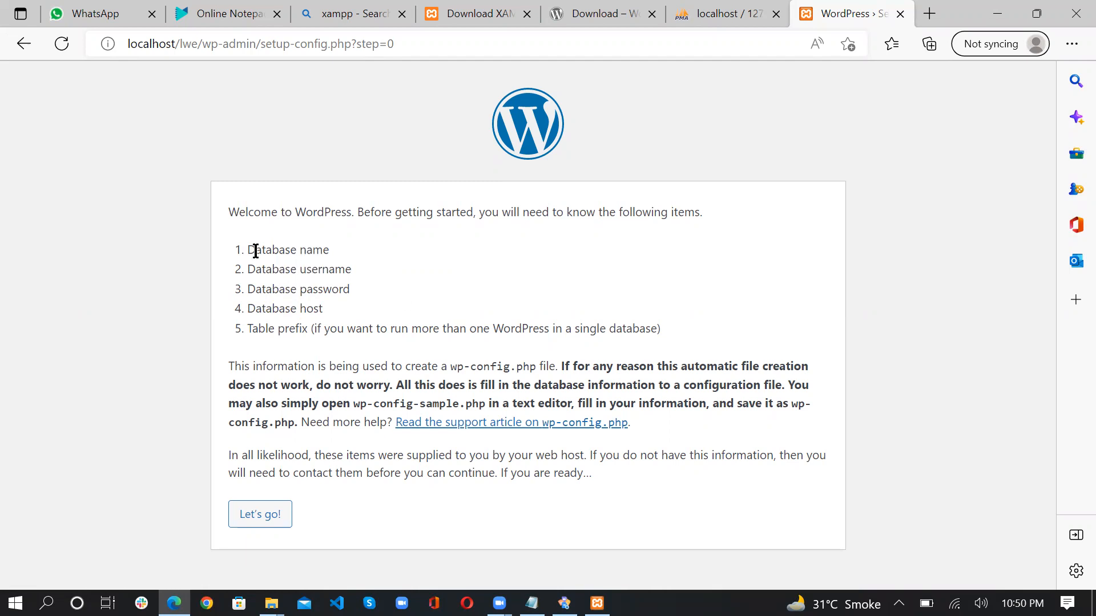
{"action": "left_click_drag", "start_coordinate": [255, 251], "coordinate": [323, 292]}
{"action": "left_click_drag", "start_coordinate": [247, 252], "coordinate": [329, 324]}
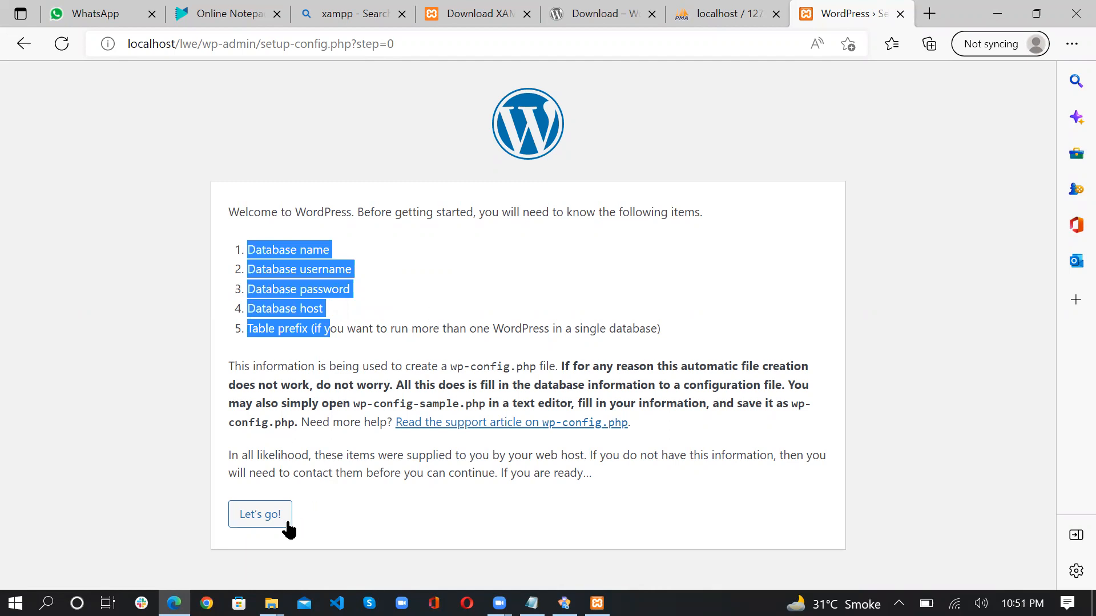
{"action": "left_click", "coordinate": [239, 516]}
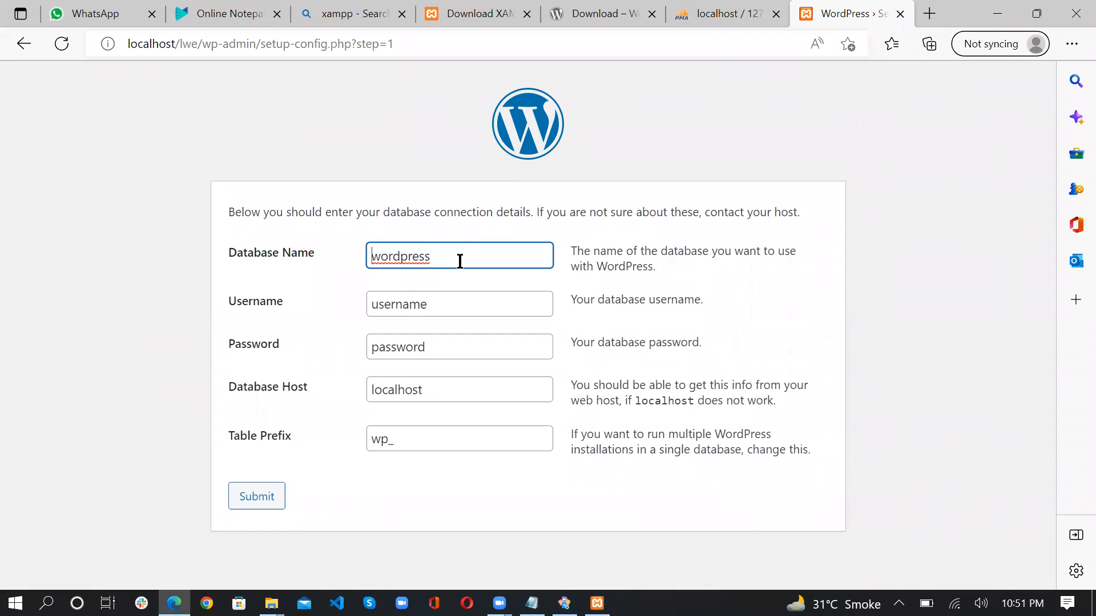
Restore the browser window to its smaller size and check the created database's name in phpMyAdmin against the Database Name field.
{"action": "left_click", "coordinate": [1037, 14]}
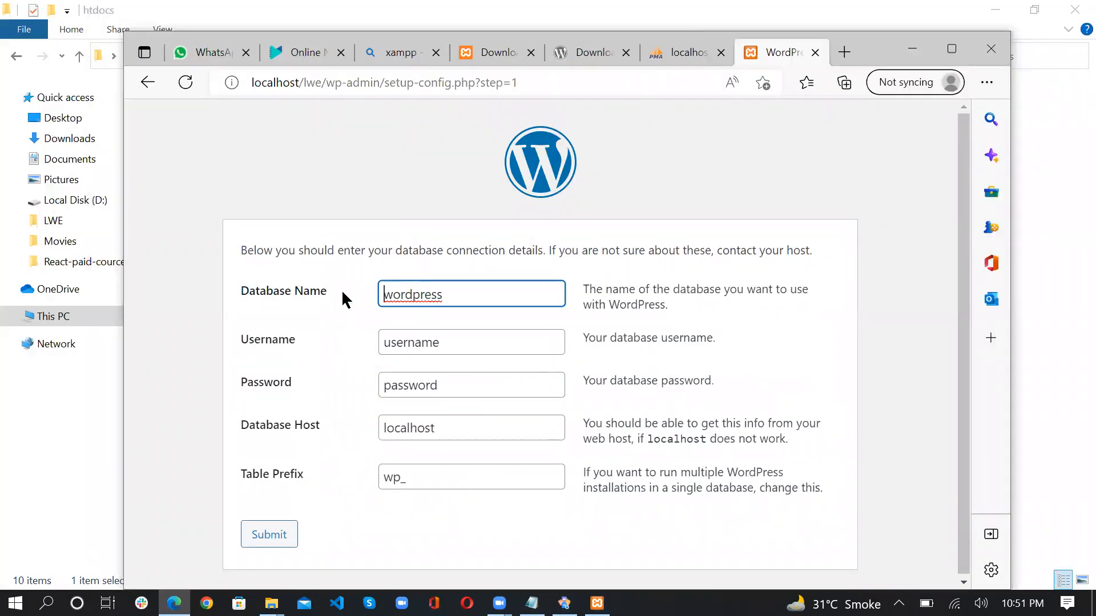
{"action": "double_click", "coordinate": [385, 305]}
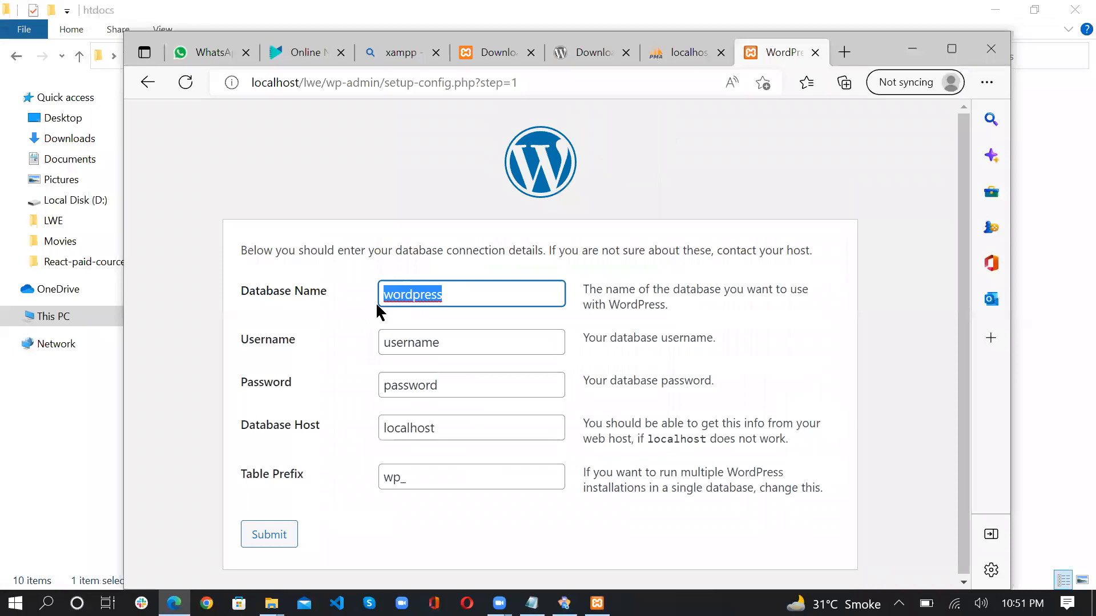
{"action": "left_click", "coordinate": [671, 57]}
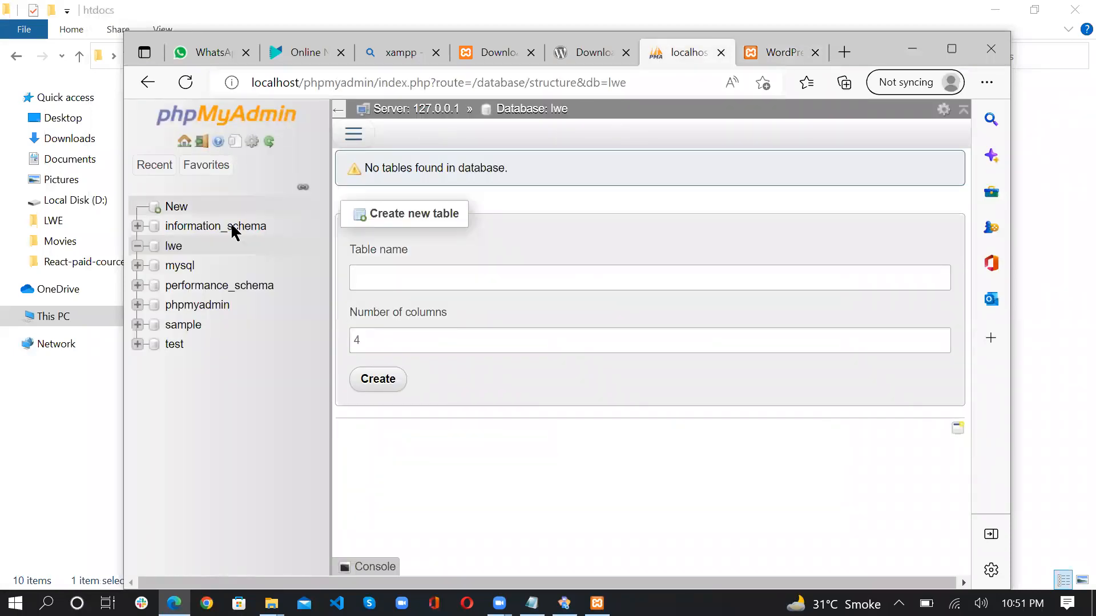
{"action": "left_click", "coordinate": [173, 249]}
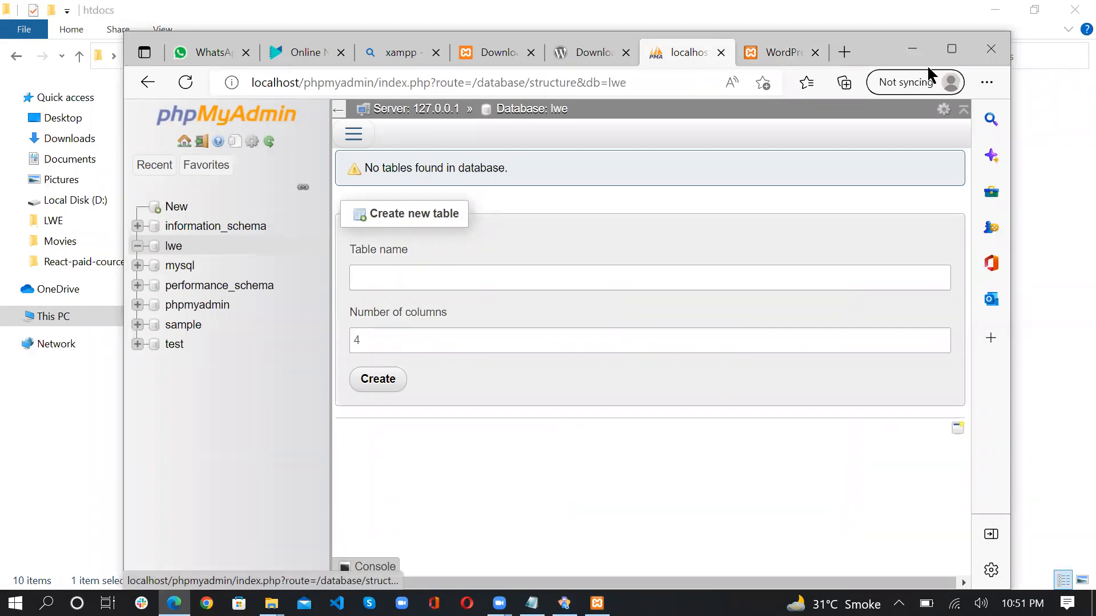
{"action": "left_click", "coordinate": [783, 50]}
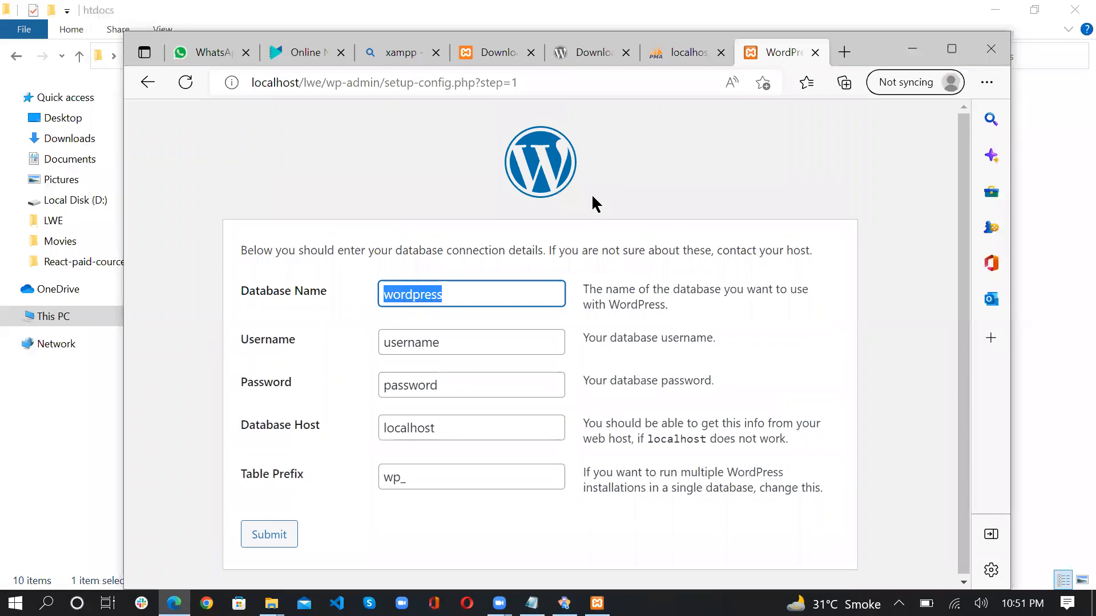
{"action": "left_click", "coordinate": [665, 51]}
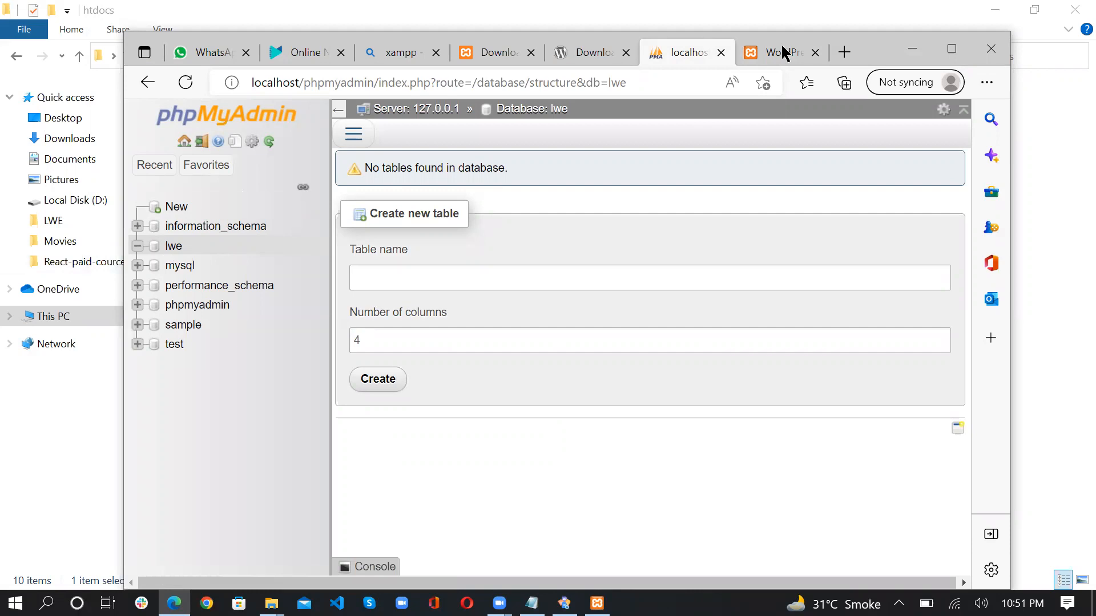
{"action": "left_click", "coordinate": [768, 56]}
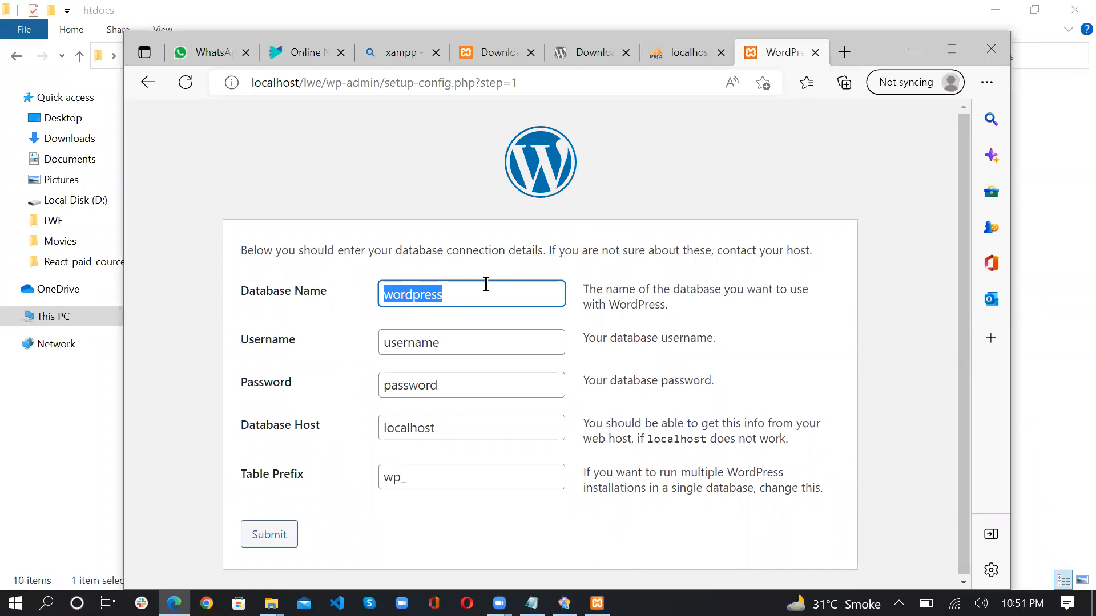
Set the Database Name to lwe and compare it with the database list in phpMyAdmin.
{"action": "key", "text": "BackSpace"}
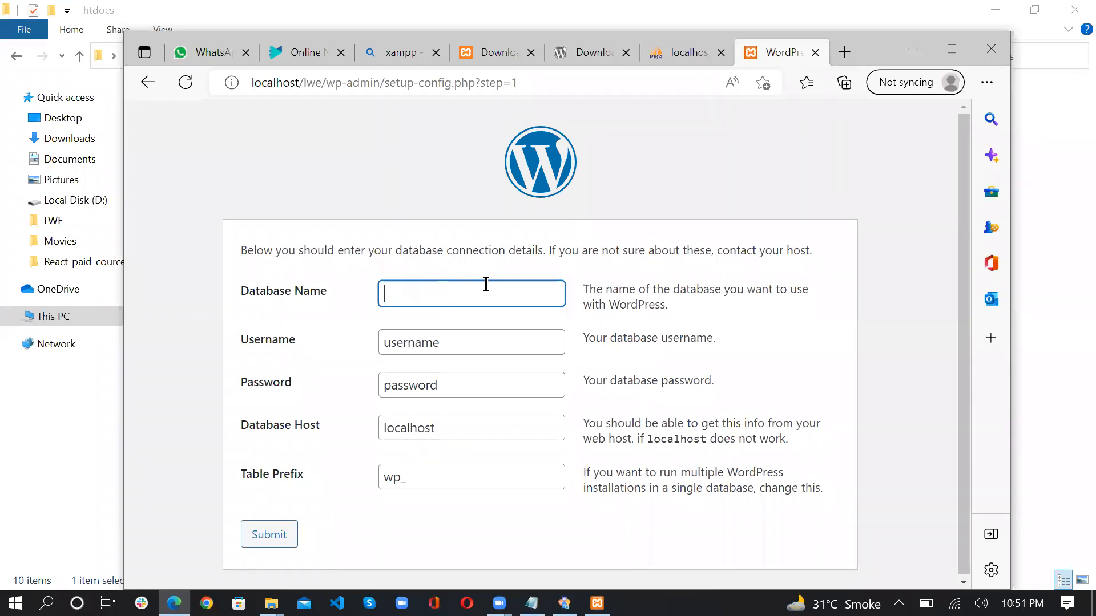
{"action": "type", "text": "lwe"}
{"action": "left_click", "coordinate": [691, 52]}
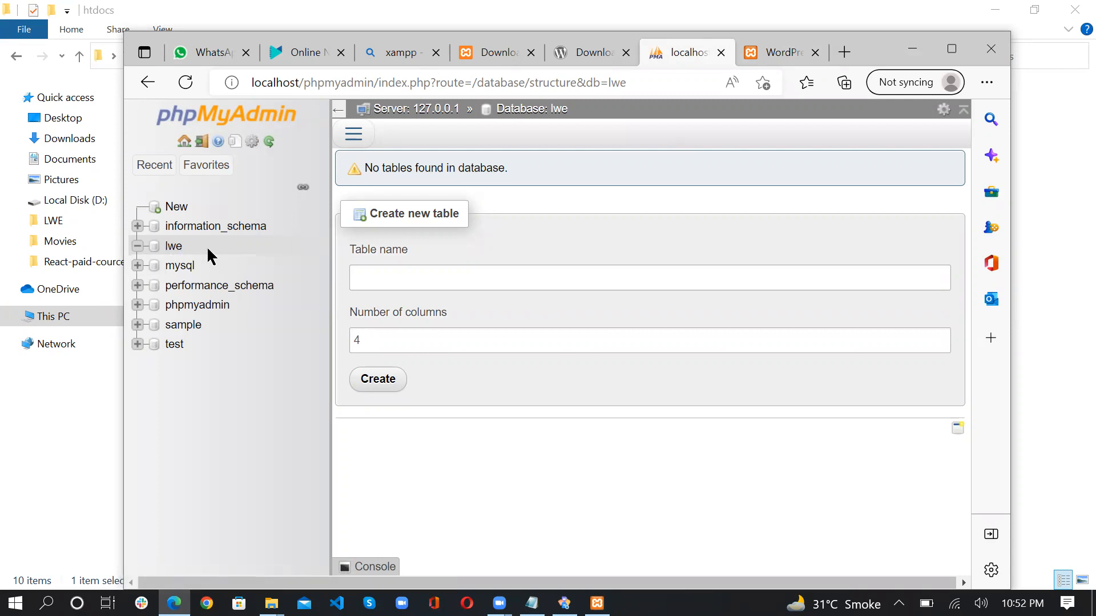
{"action": "left_click", "coordinate": [170, 249]}
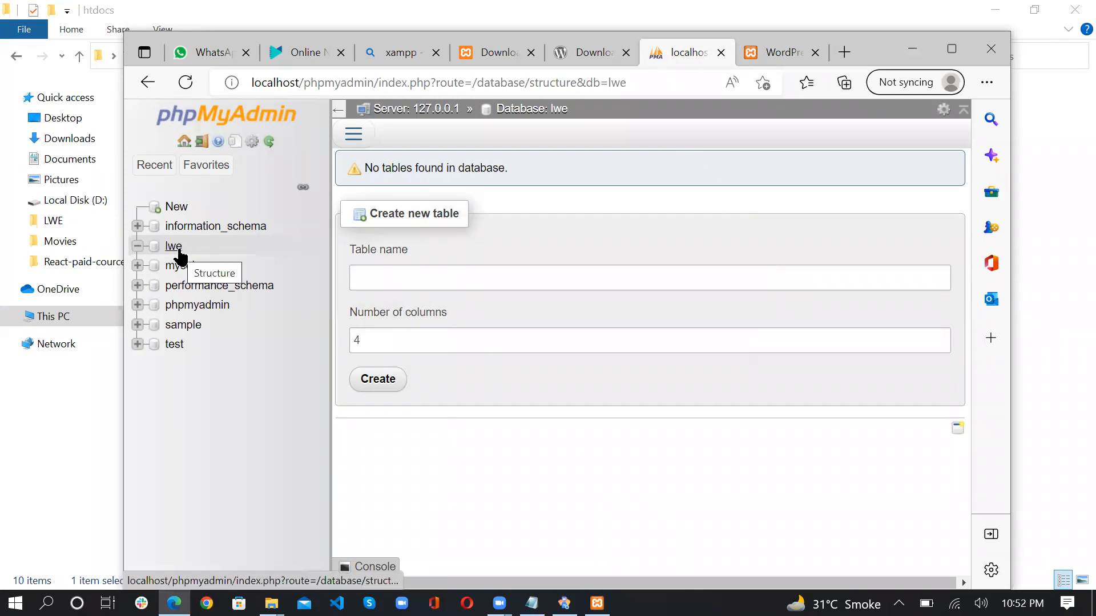
{"action": "left_click", "coordinate": [782, 52]}
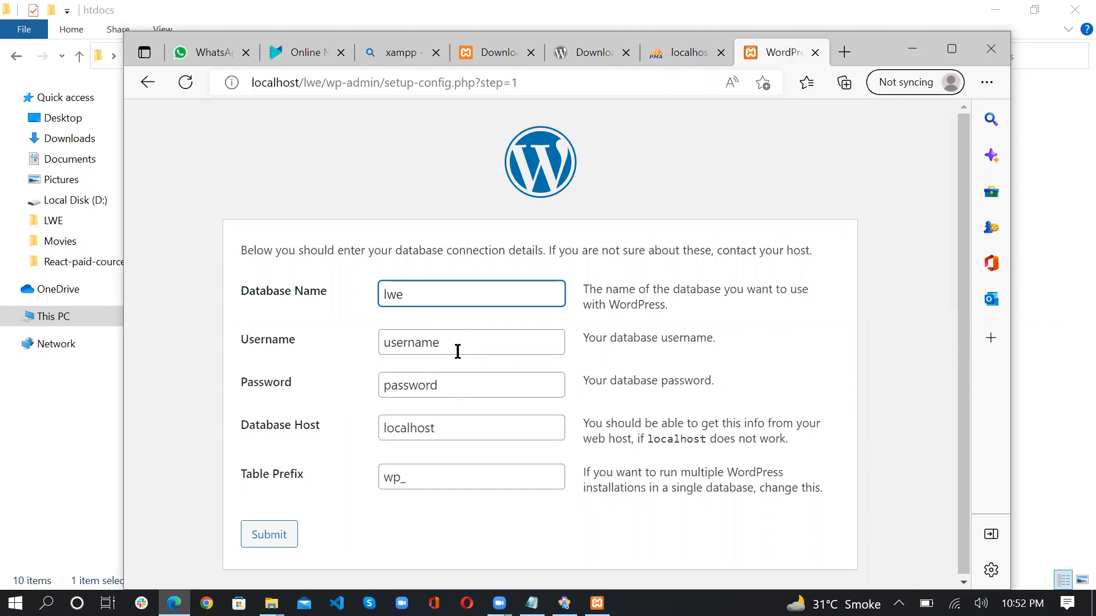
Set the database username to root and leave the database password empty.
{"action": "left_click_drag", "start_coordinate": [457, 347], "coordinate": [365, 346]}
{"action": "type", "text": "root"}
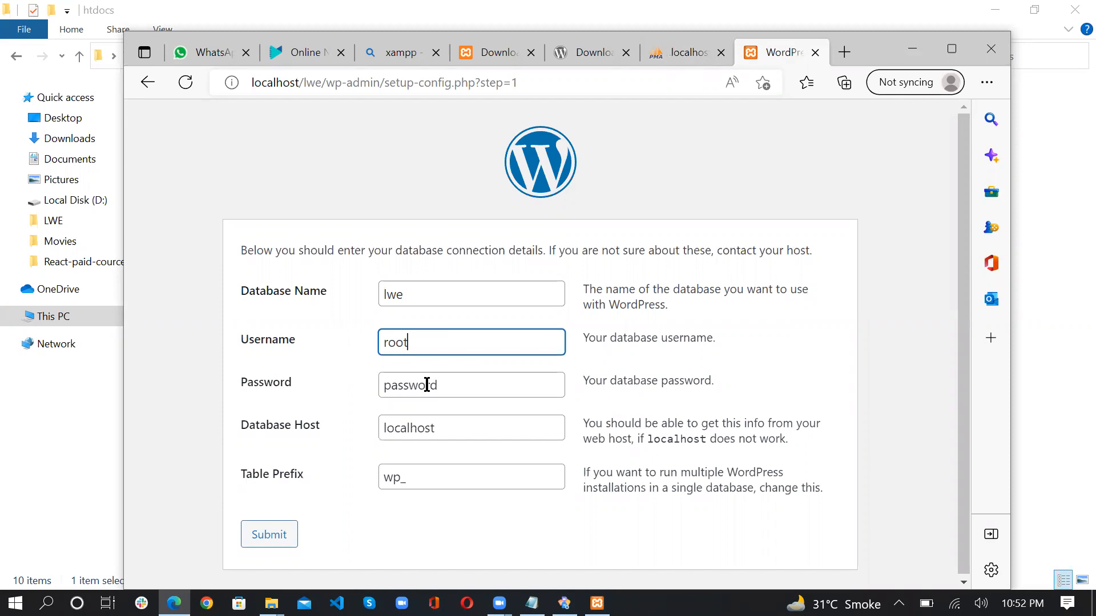
{"action": "left_click", "coordinate": [471, 380]}
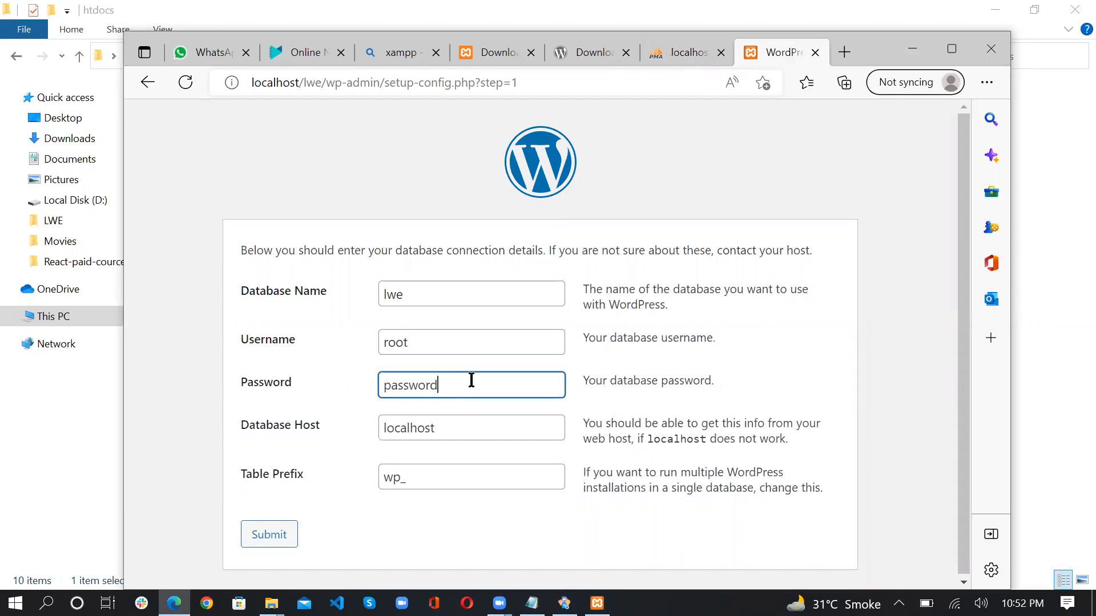
{"action": "key", "text": "BackSpace"}
{"action": "key", "text": "BackSpace"}
{"action": "key", "text": "BackSpace"}
{"action": "key", "text": "BackSpace"}
{"action": "key", "text": "BackSpace"}
{"action": "key", "text": "BackSpace"}
{"action": "key", "text": "BackSpace"}
{"action": "key", "text": "BackSpace"}
{"action": "left_click", "coordinate": [355, 386]}
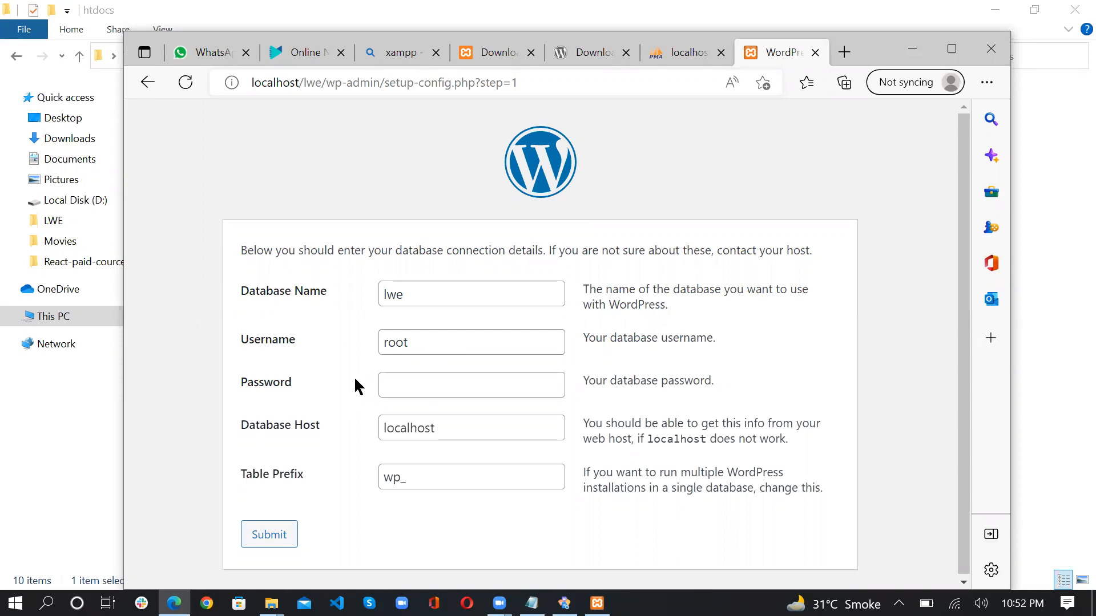
Submit the database connection details and run the WordPress installation with the browser window maximised.
{"action": "left_click", "coordinate": [287, 545]}
{"action": "left_click", "coordinate": [958, 53]}
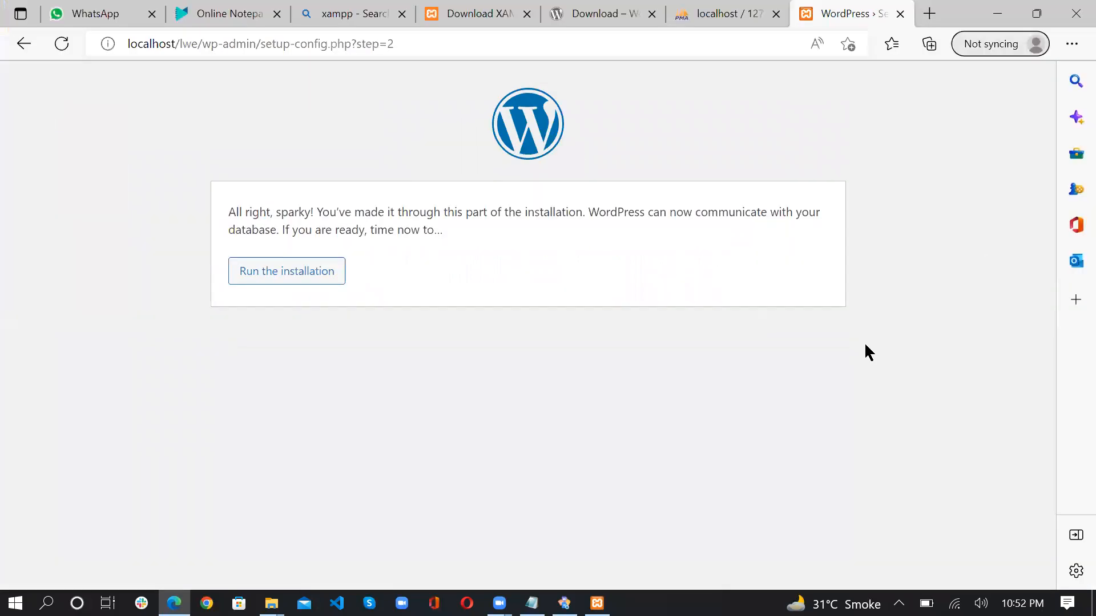
{"action": "left_click", "coordinate": [277, 279]}
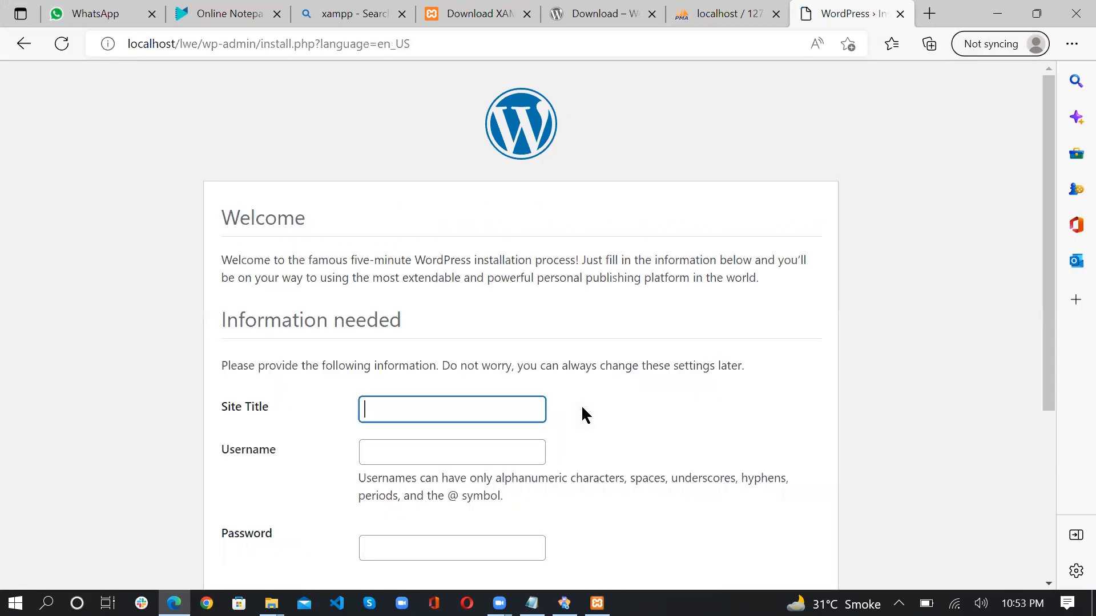
{"action": "scroll", "coordinate": [630, 445], "scroll_direction": "down", "scroll_amount": 3}
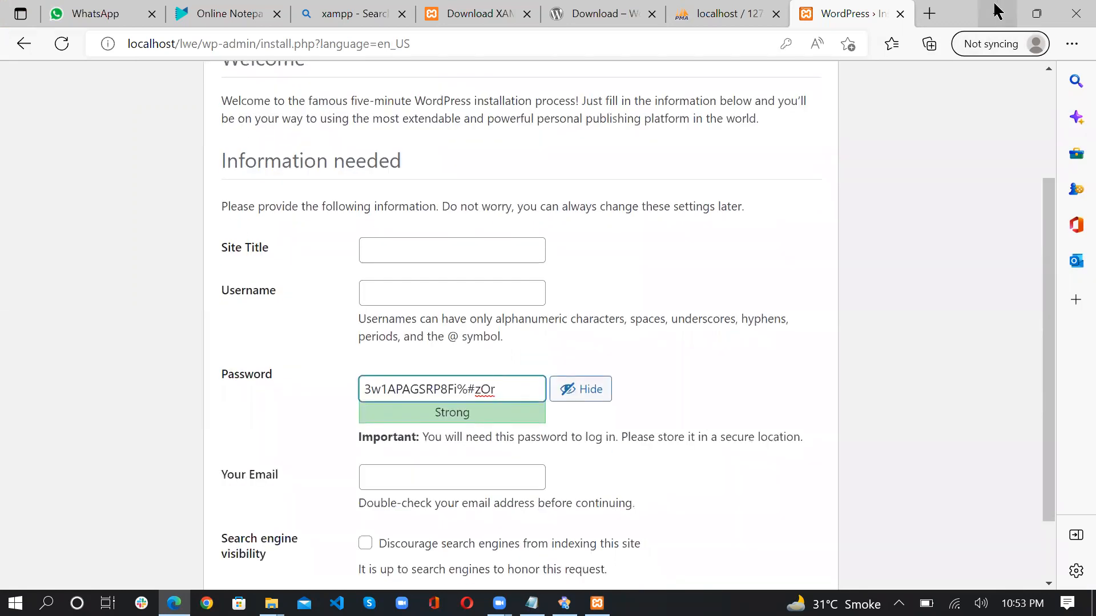
Create a new text document on the desktop and open it in Notepad.
{"action": "left_click", "coordinate": [997, 14]}
{"action": "key", "text": "super+d"}
{"action": "right_click", "coordinate": [469, 160]}
{"action": "mouse_move", "coordinate": [451, 366]}
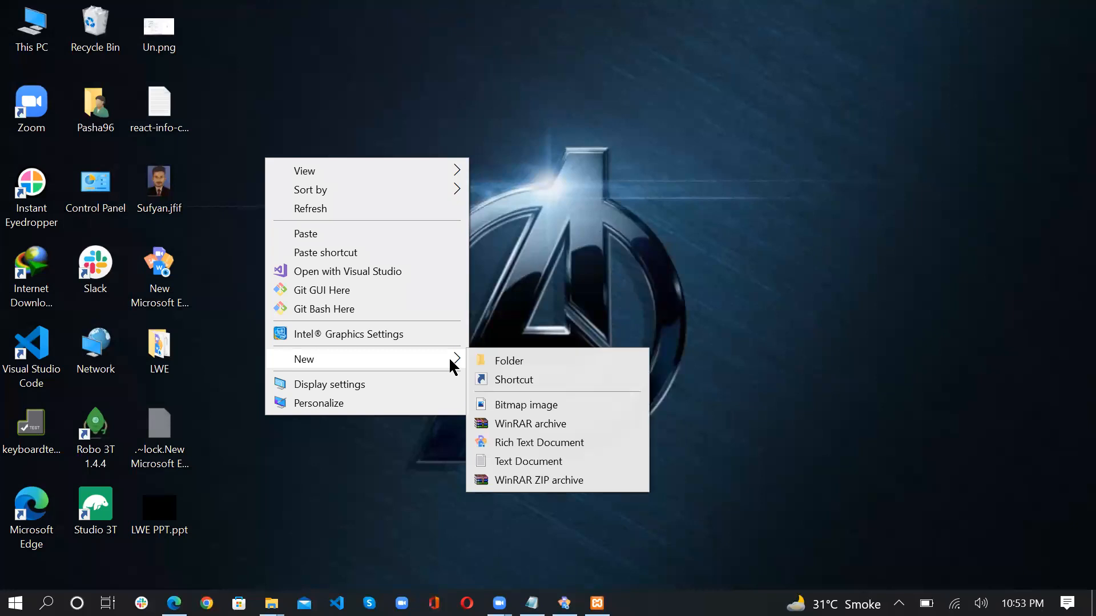
{"action": "left_click", "coordinate": [537, 459]}
{"action": "left_click", "coordinate": [390, 124]}
{"action": "double_click", "coordinate": [234, 48]}
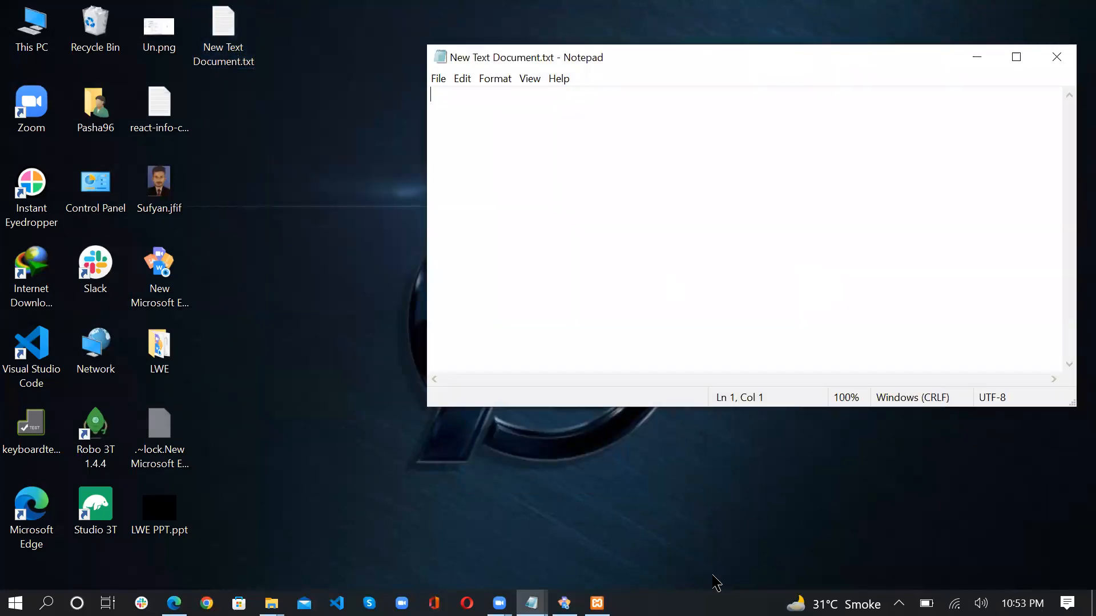
Return to the WordPress installation form in the browser and enter LWE.PK as the site title and admin as the username.
{"action": "left_click", "coordinate": [175, 604]}
{"action": "left_click", "coordinate": [435, 238]}
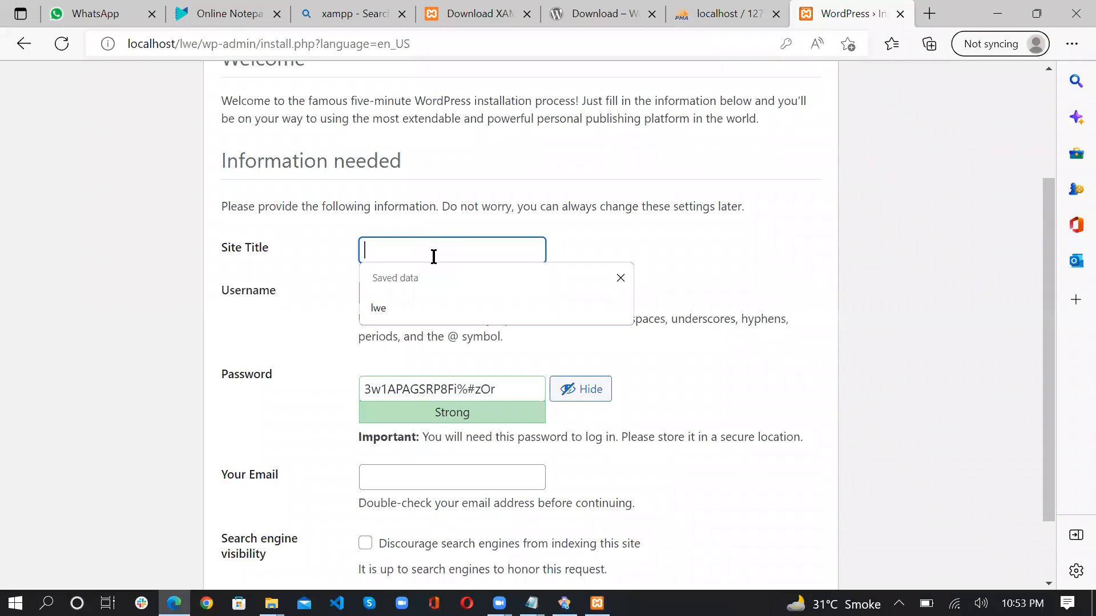
{"action": "type", "text": "LWE.PK"}
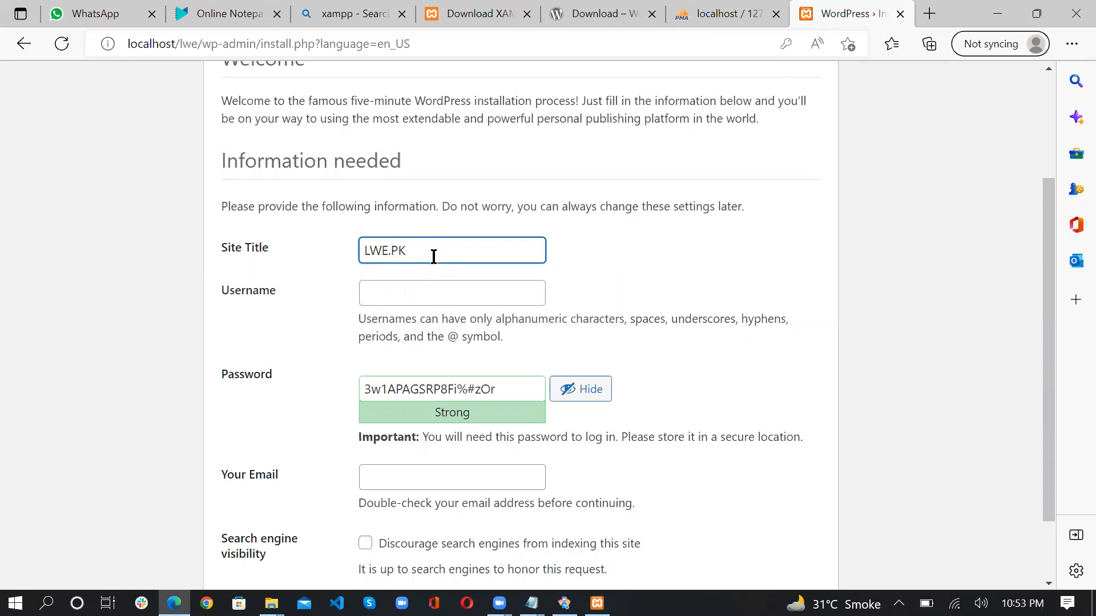
{"action": "left_click", "coordinate": [431, 293]}
{"action": "type", "text": "ADMIN"}
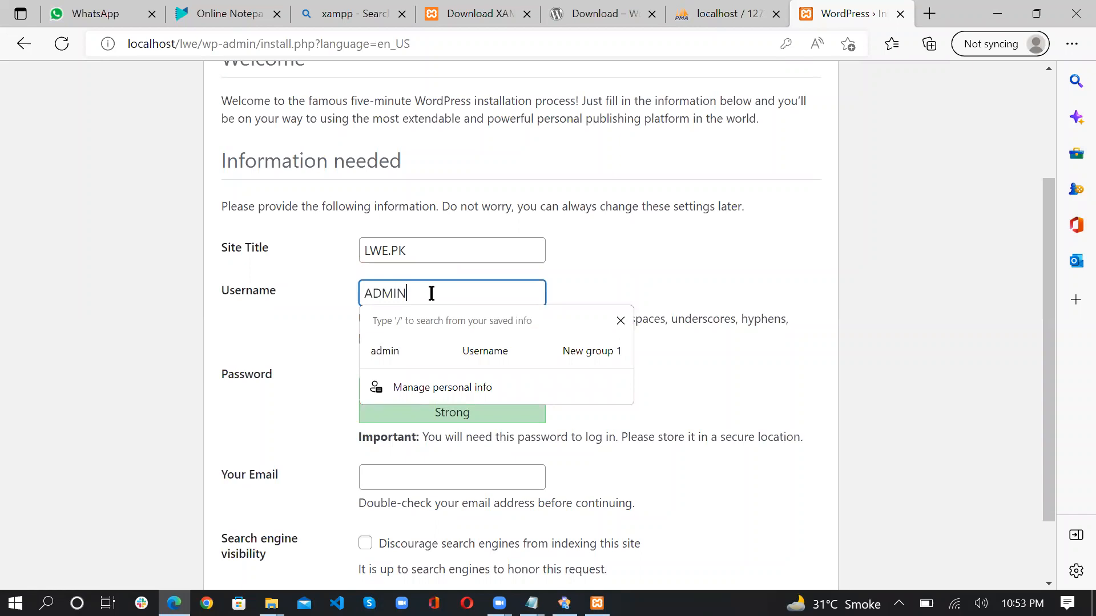
{"action": "key", "text": "BackSpace"}
{"action": "key", "text": "BackSpace"}
{"action": "key", "text": "BackSpace"}
{"action": "key", "text": "BackSpace"}
{"action": "key", "text": "BackSpace"}
{"action": "type", "text": "admin"}
{"action": "left_click", "coordinate": [657, 283]}
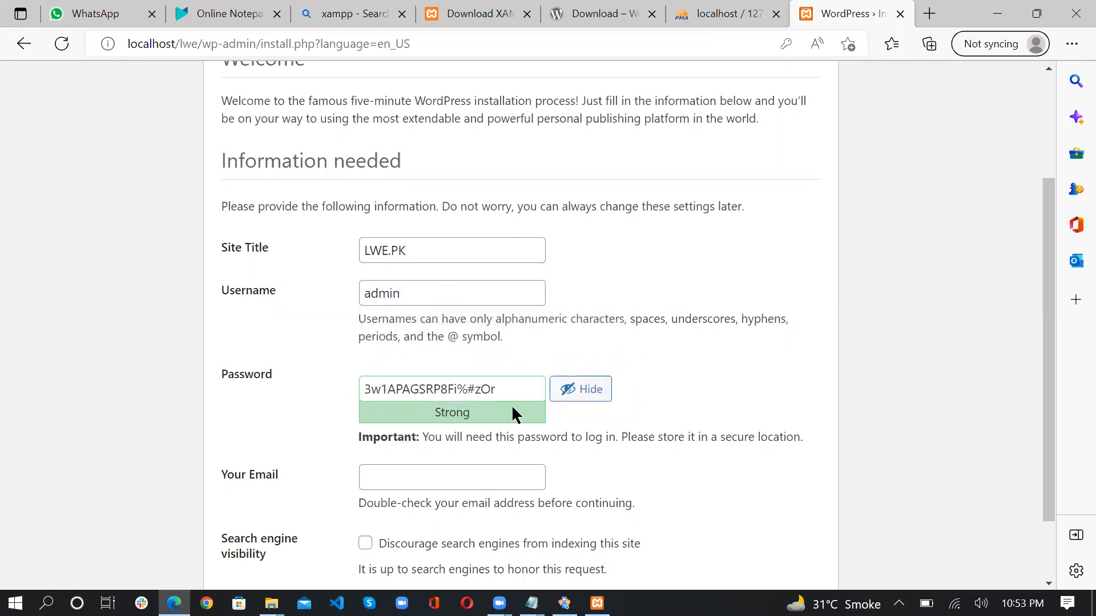
Write the line "username: admin" in the new Notepad document.
{"action": "double_click", "coordinate": [366, 297]}
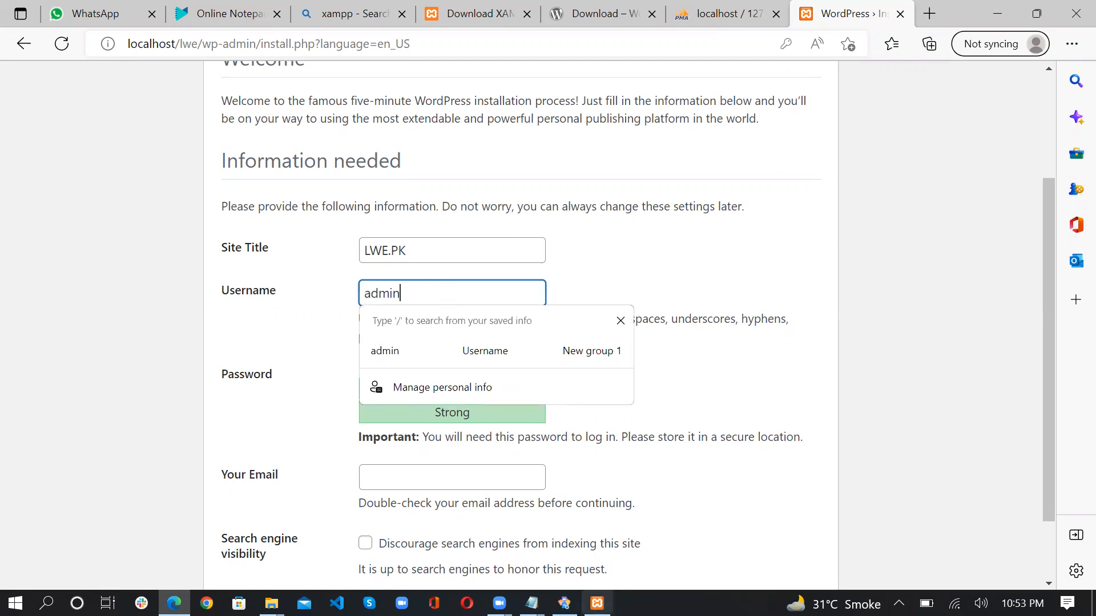
{"action": "mouse_move", "coordinate": [532, 604]}
{"action": "left_click", "coordinate": [606, 553]}
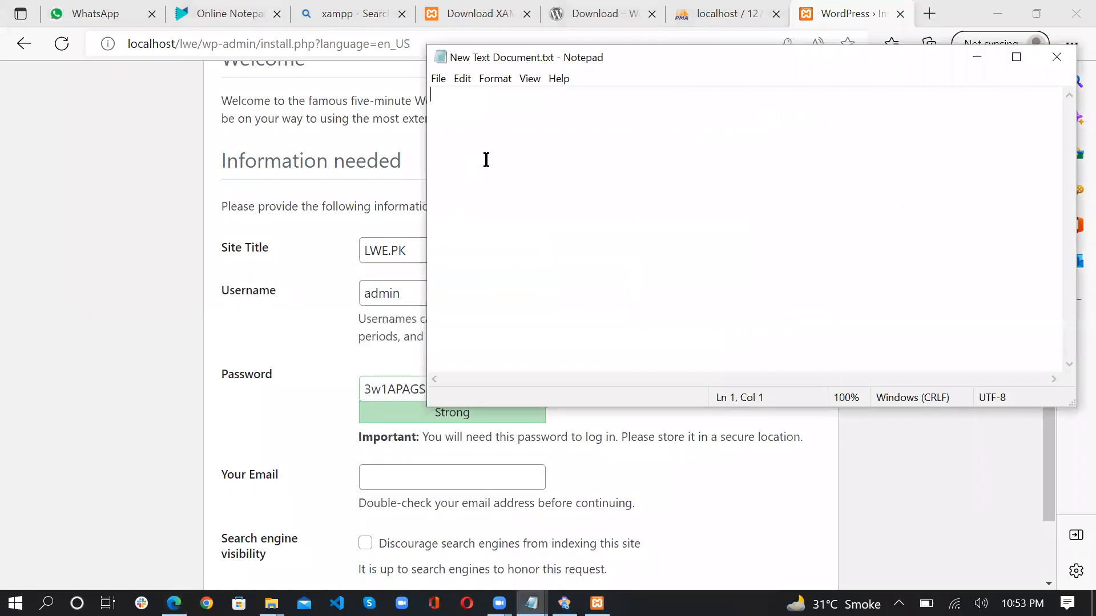
{"action": "type", "text": "use"}
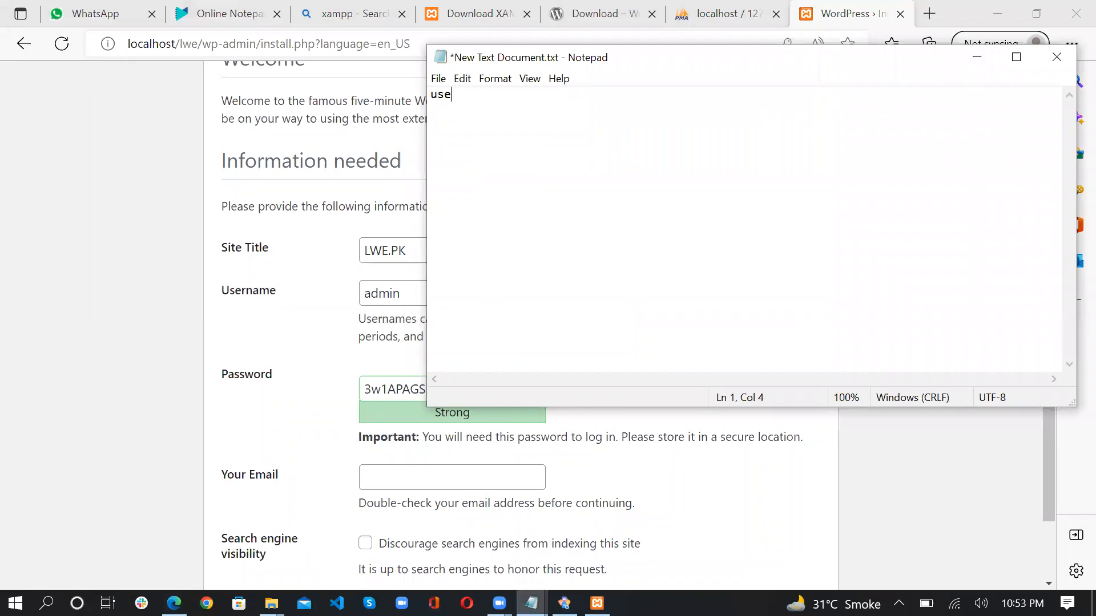
{"action": "type", "text": "rname: admin"}
Copy the generated WordPress password and paste it on a second line of the Notepad document, labelled "pswrd:".
{"action": "left_click", "coordinate": [445, 424]}
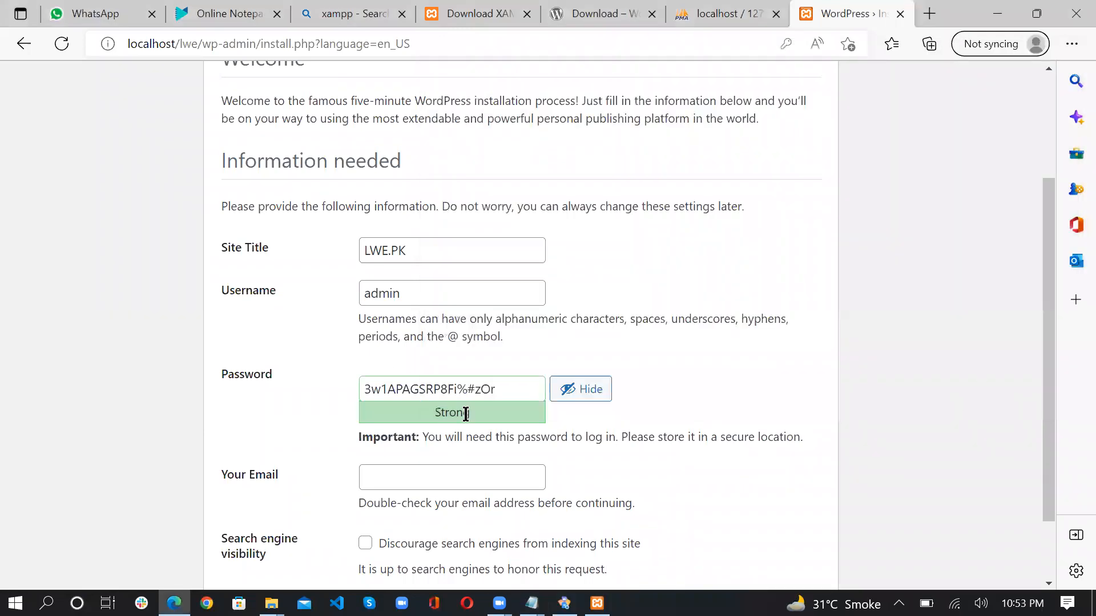
{"action": "left_click_drag", "start_coordinate": [508, 389], "coordinate": [354, 399]}
{"action": "key", "text": "ctrl+c"}
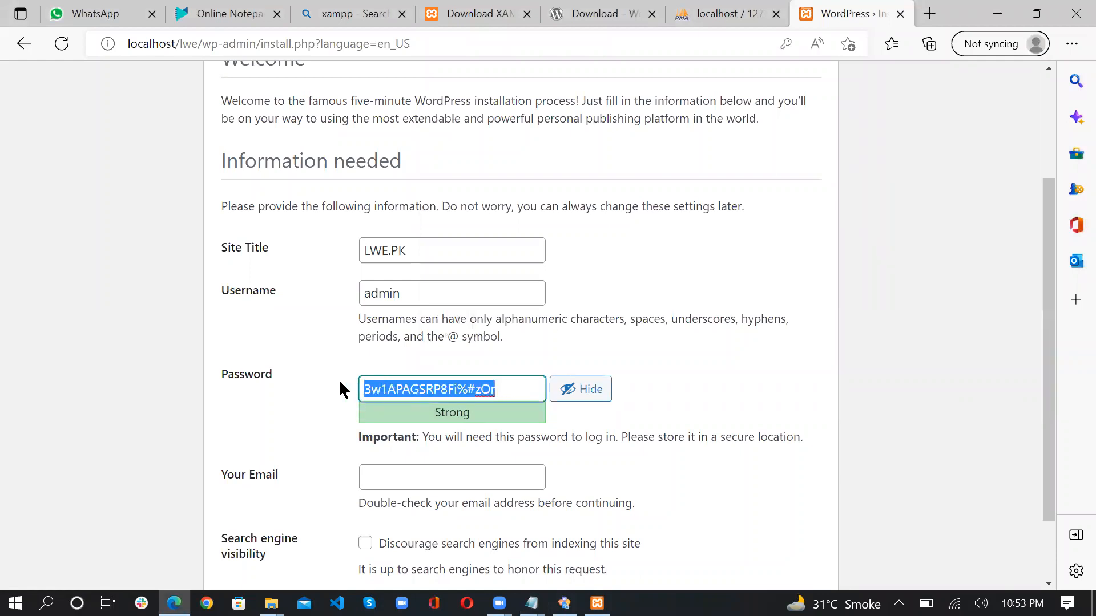
{"action": "mouse_move", "coordinate": [532, 602]}
{"action": "left_click", "coordinate": [597, 538]}
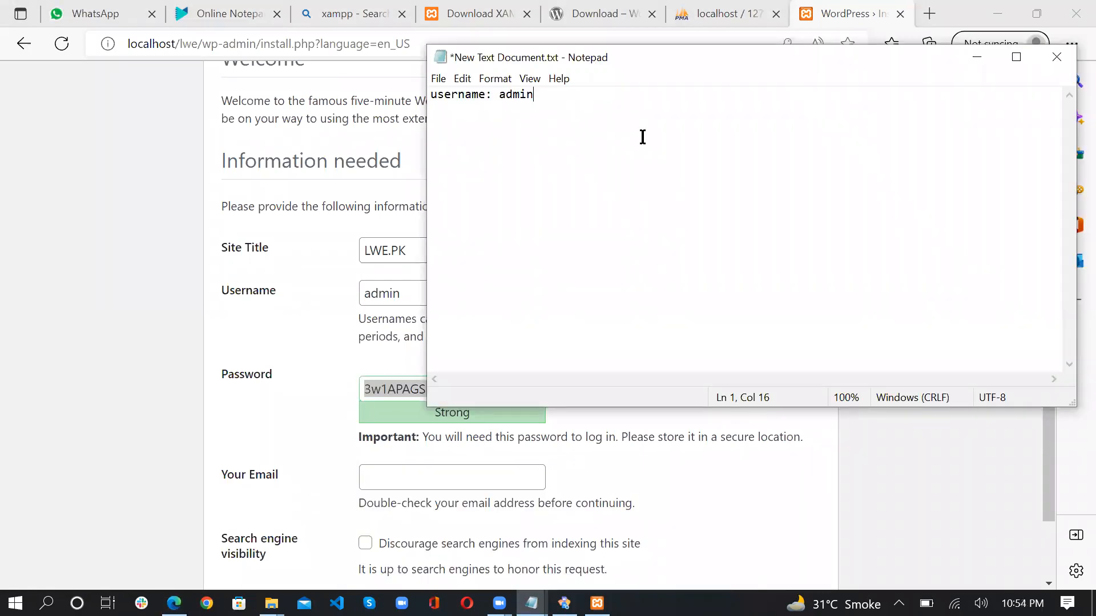
{"action": "key", "text": "Return"}
{"action": "type", "text": "pswrd:"}
{"action": "key", "text": "ctrl+v"}
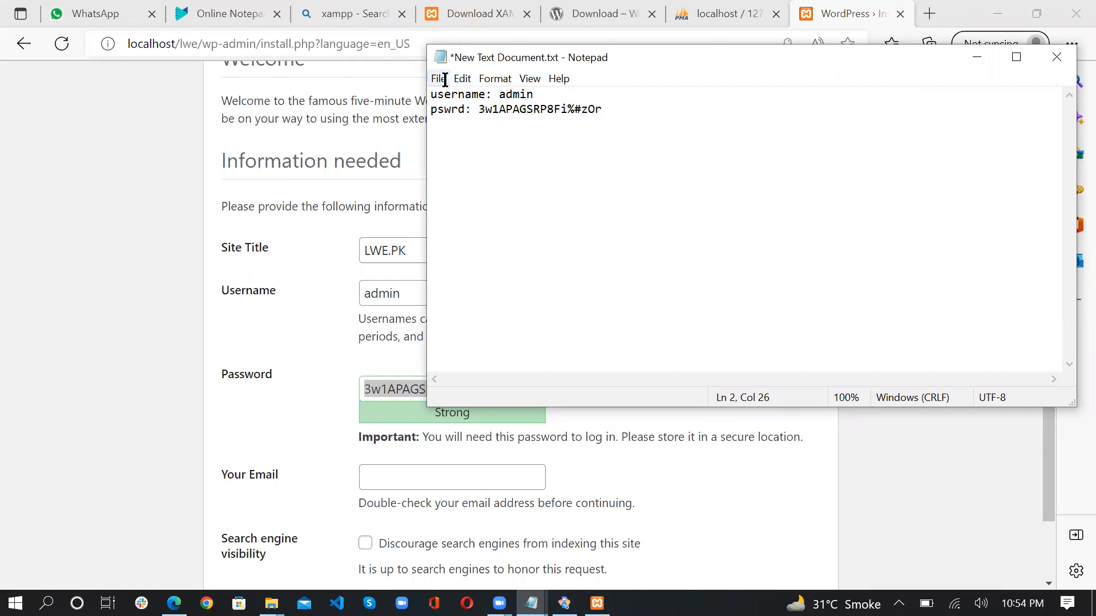
Return to the WordPress installation form, fill in the admin's e-mail address and install WordPress.
{"action": "left_click", "coordinate": [975, 58]}
{"action": "left_click", "coordinate": [720, 379]}
{"action": "scroll", "coordinate": [721, 379], "scroll_direction": "down", "scroll_amount": 2}
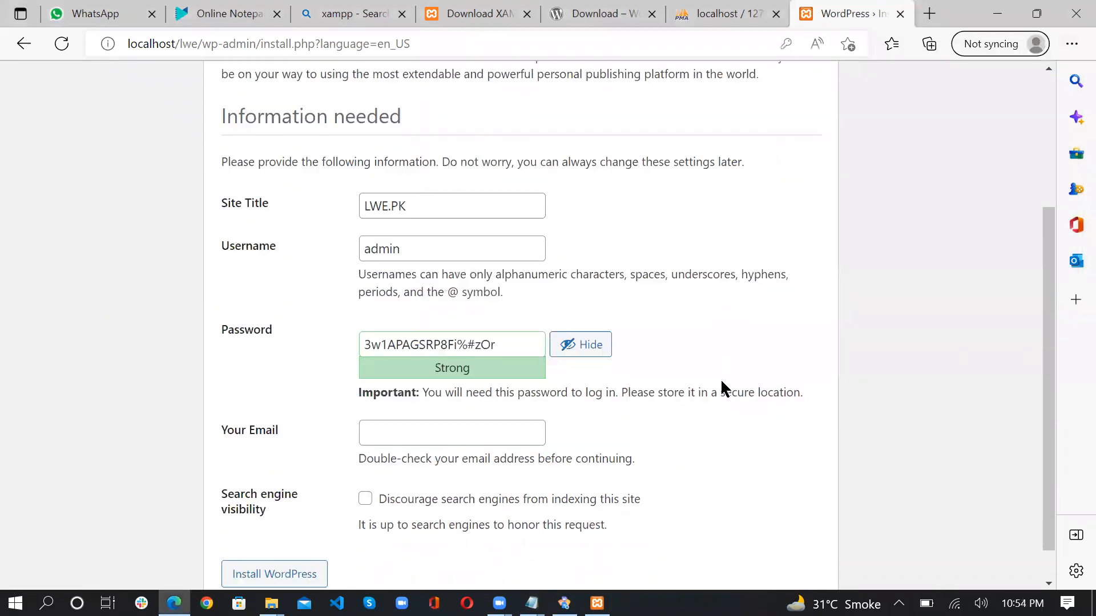
{"action": "left_click", "coordinate": [401, 393]}
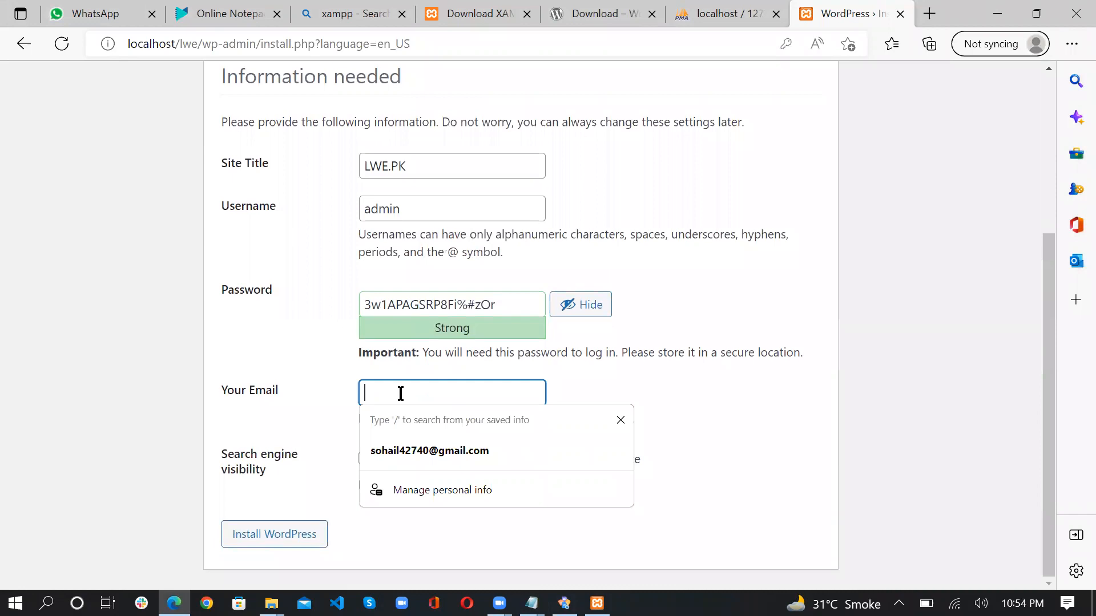
{"action": "left_click", "coordinate": [443, 451]}
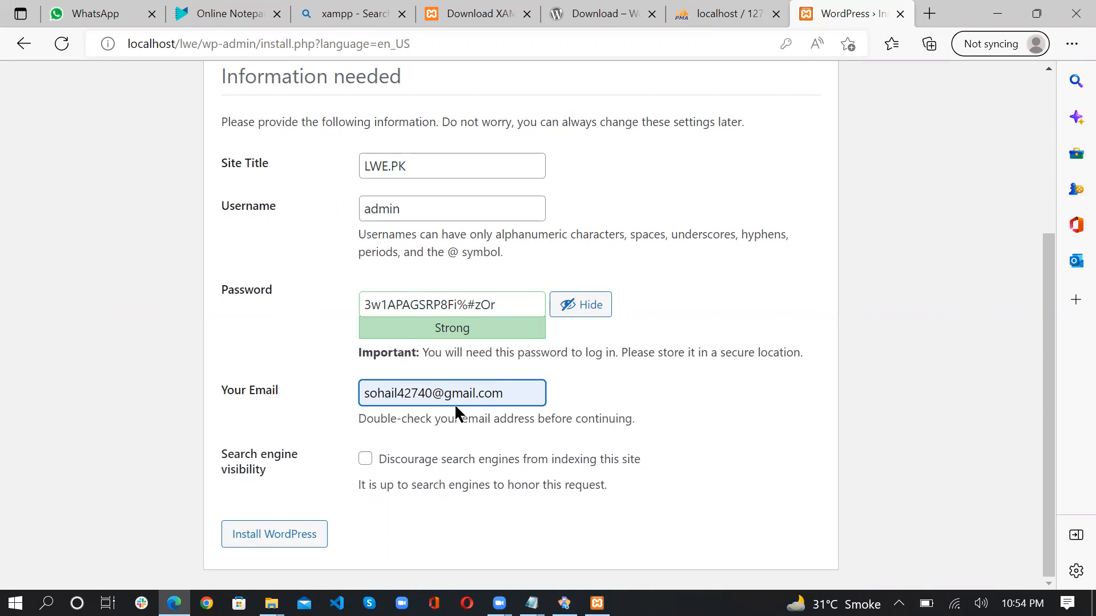
{"action": "left_click", "coordinate": [263, 545]}
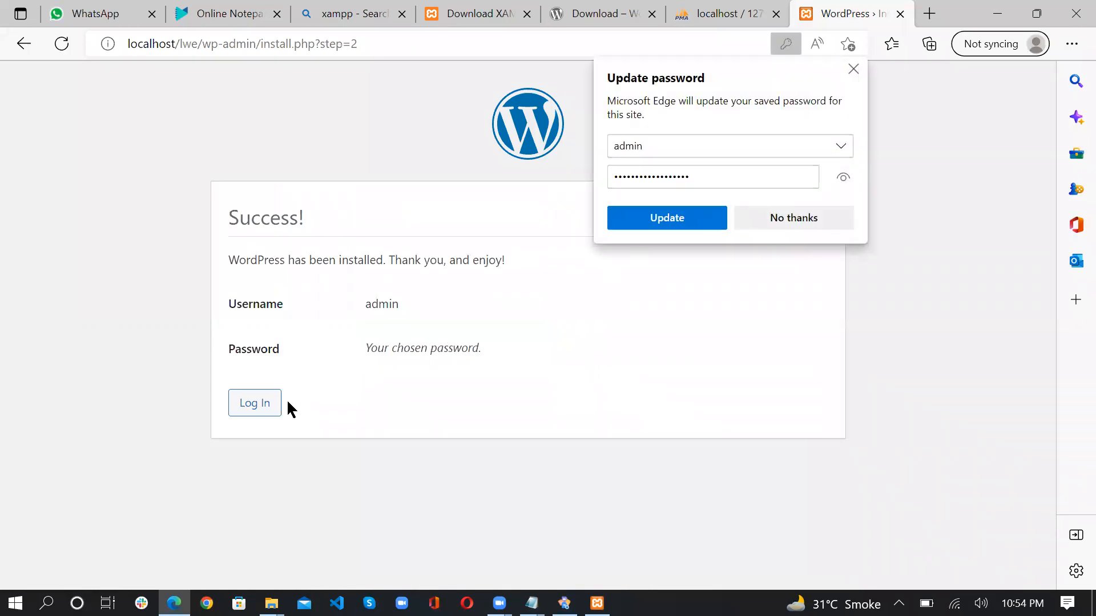
Update the browser's saved password for the admin account and continue to the WordPress login page.
{"action": "left_click", "coordinate": [690, 222]}
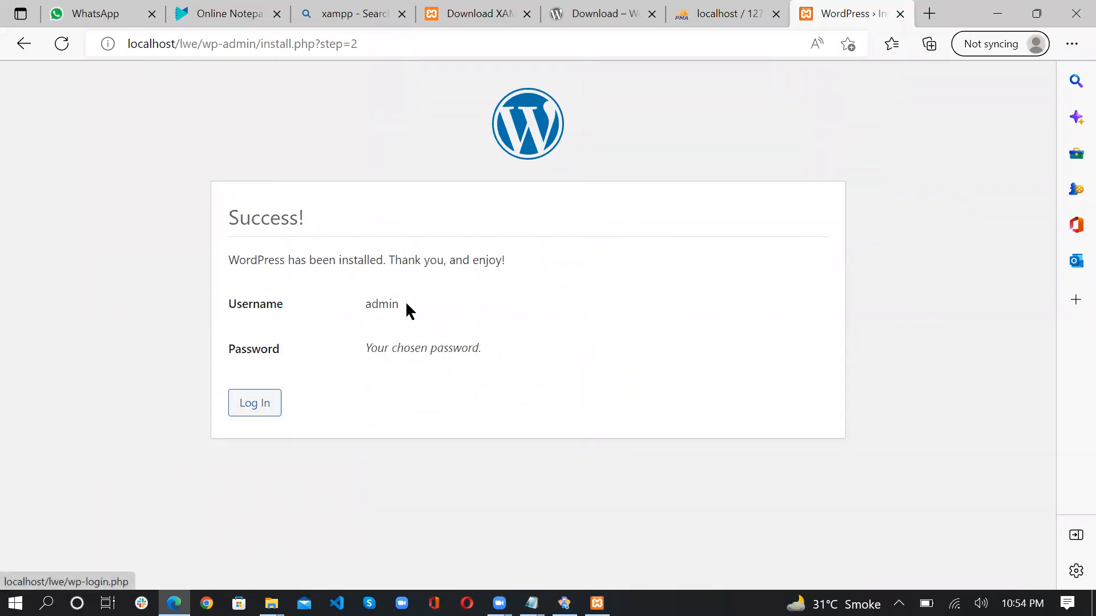
{"action": "left_click_drag", "start_coordinate": [405, 302], "coordinate": [371, 305]}
{"action": "left_click_drag", "start_coordinate": [481, 348], "coordinate": [346, 356]}
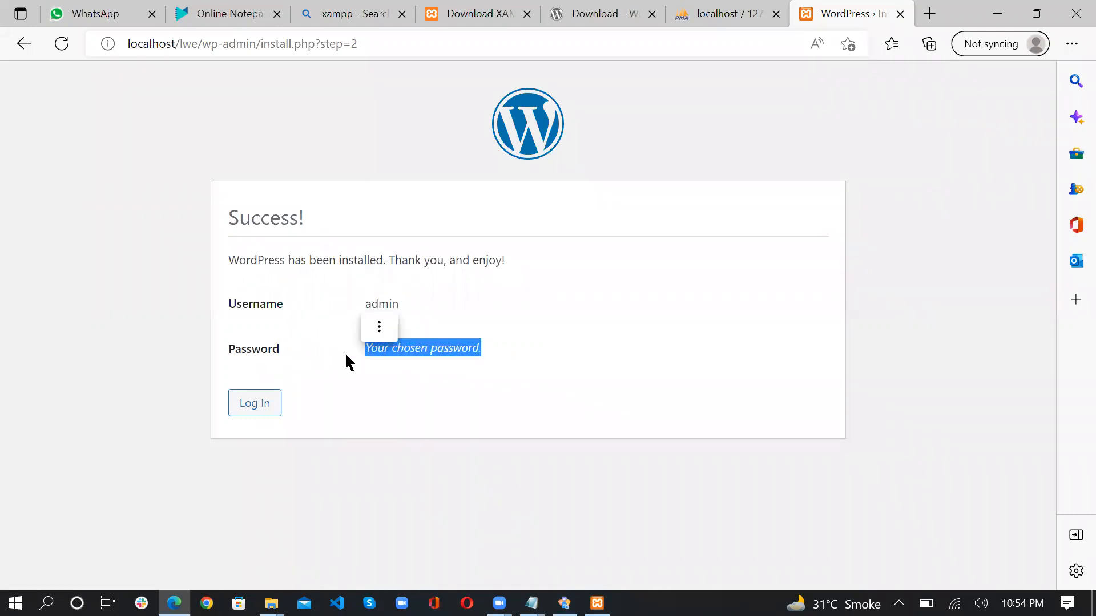
{"action": "left_click", "coordinate": [249, 405]}
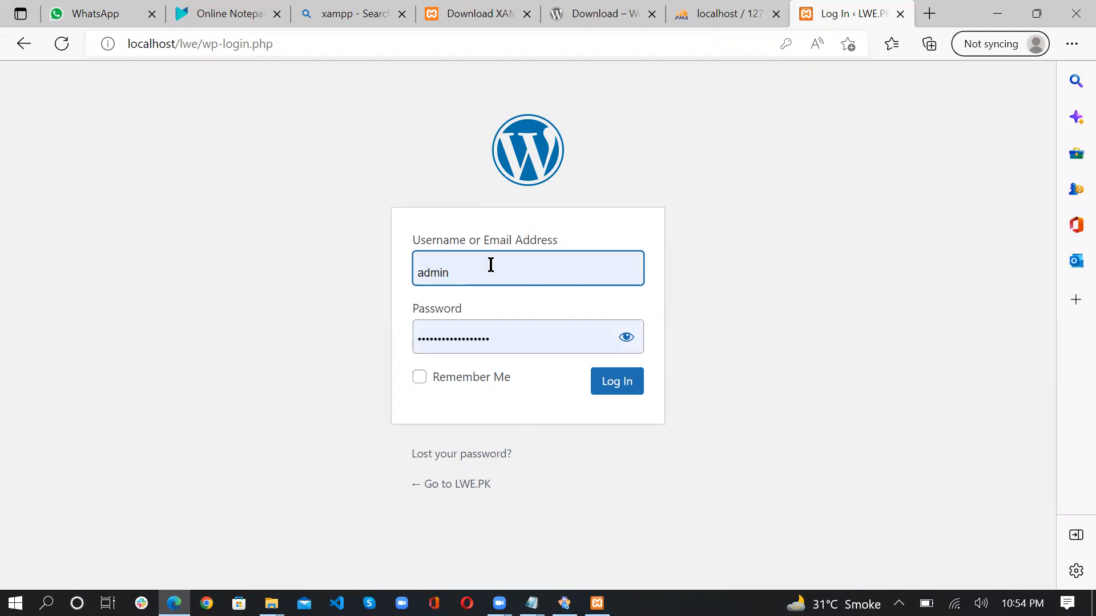
Check the prefilled username and password on the login form, revealing the password briefly and hiding it again.
{"action": "left_click", "coordinate": [490, 266]}
{"action": "left_click", "coordinate": [741, 279]}
{"action": "left_click", "coordinate": [627, 337]}
{"action": "left_click", "coordinate": [627, 336]}
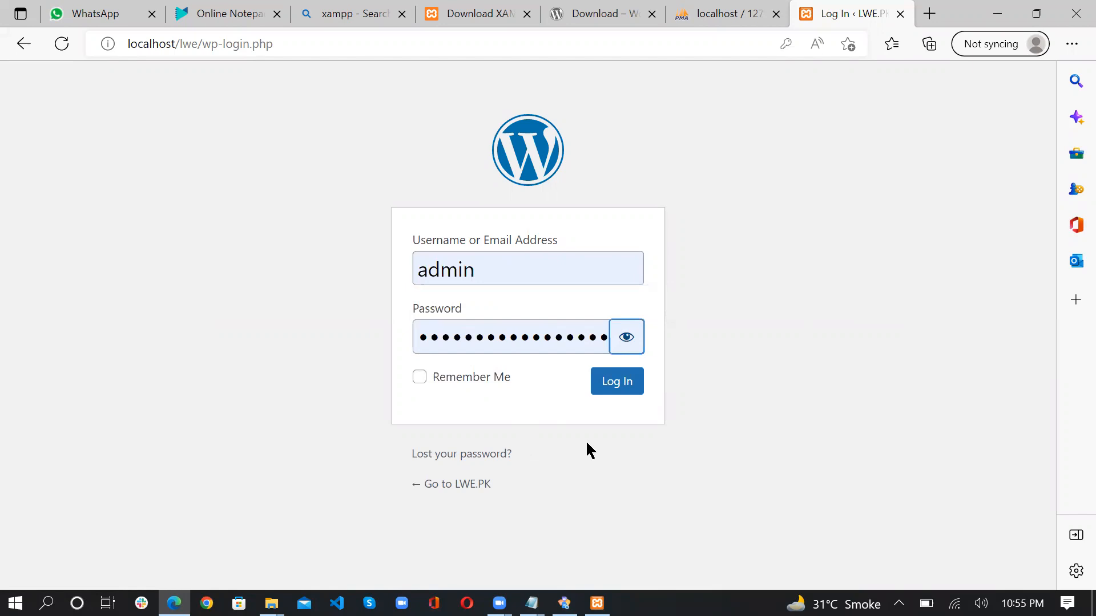
Review the "How to install" steps in the online notepad, checking the module status in the XAMPP Control Panel alongside.
{"action": "left_click", "coordinate": [174, 604]}
{"action": "left_click", "coordinate": [177, 557]}
{"action": "left_click", "coordinate": [194, 15]}
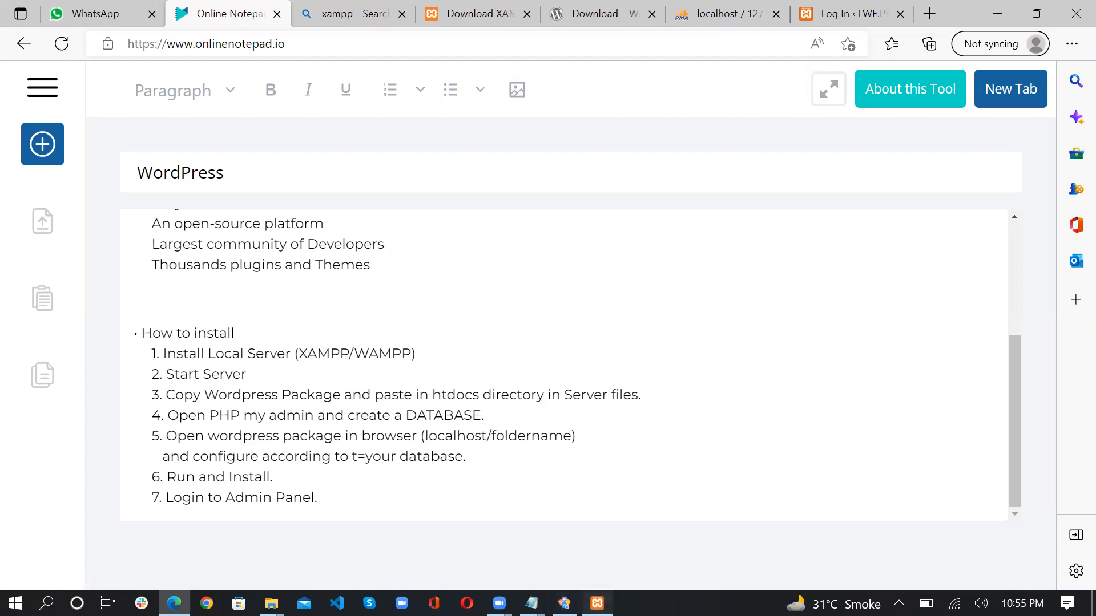
{"action": "left_click", "coordinate": [597, 603]}
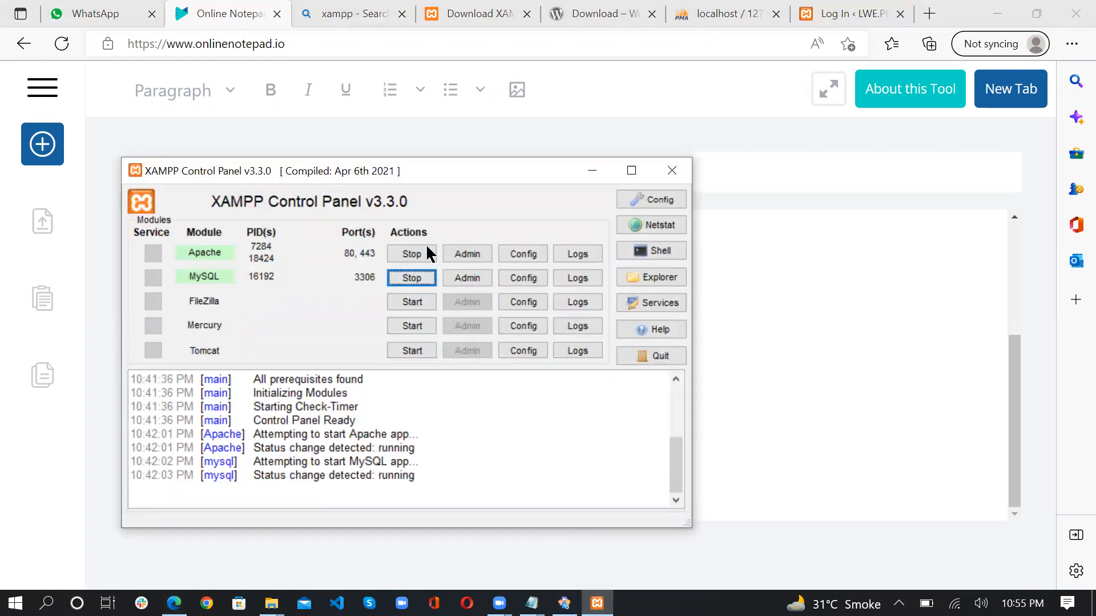
{"action": "key", "text": "alt+Tab"}
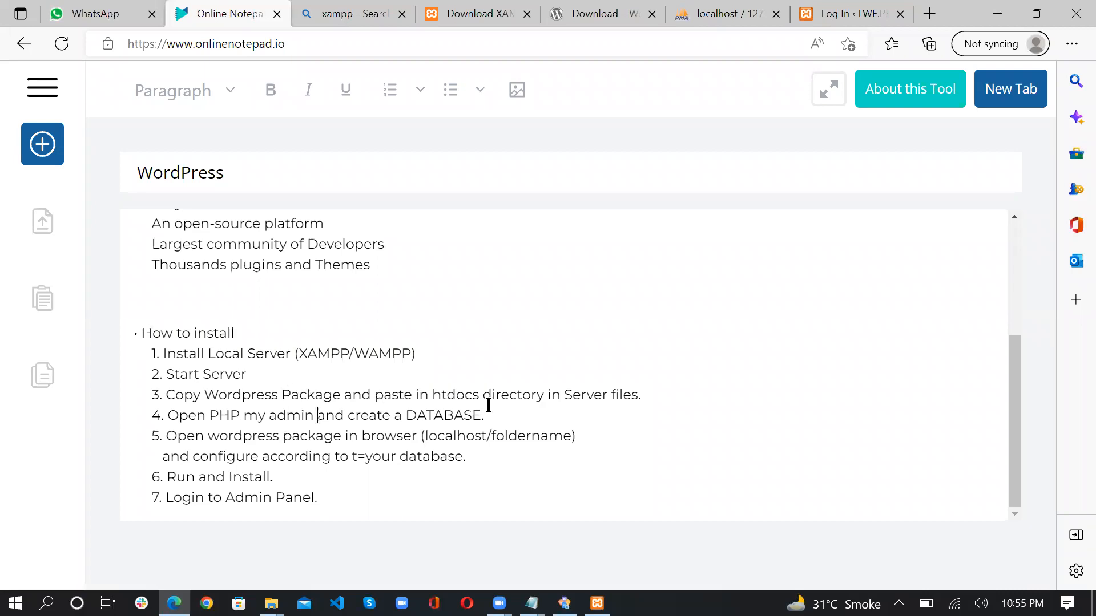
{"action": "left_click_drag", "start_coordinate": [433, 395], "coordinate": [483, 395]}
{"action": "left_click", "coordinate": [486, 437]}
{"action": "left_click_drag", "start_coordinate": [283, 476], "coordinate": [177, 477]}
{"action": "left_click_drag", "start_coordinate": [321, 499], "coordinate": [165, 500]}
{"action": "left_click", "coordinate": [532, 450]}
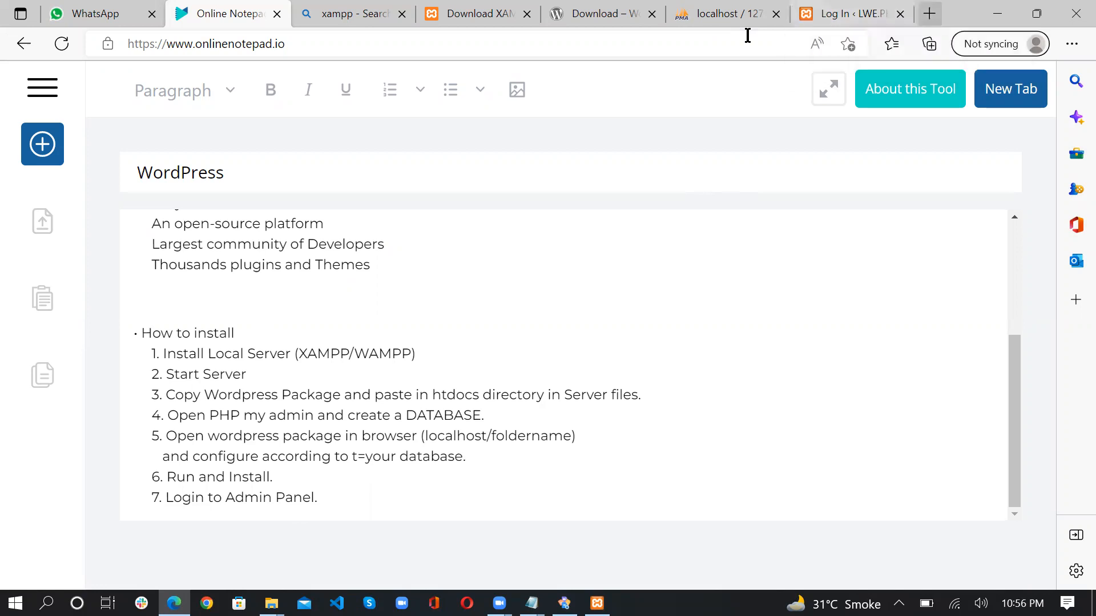
Open the new site's front page at localhost/lwe in a new browser tab.
{"action": "key", "text": "ctrl+t"}
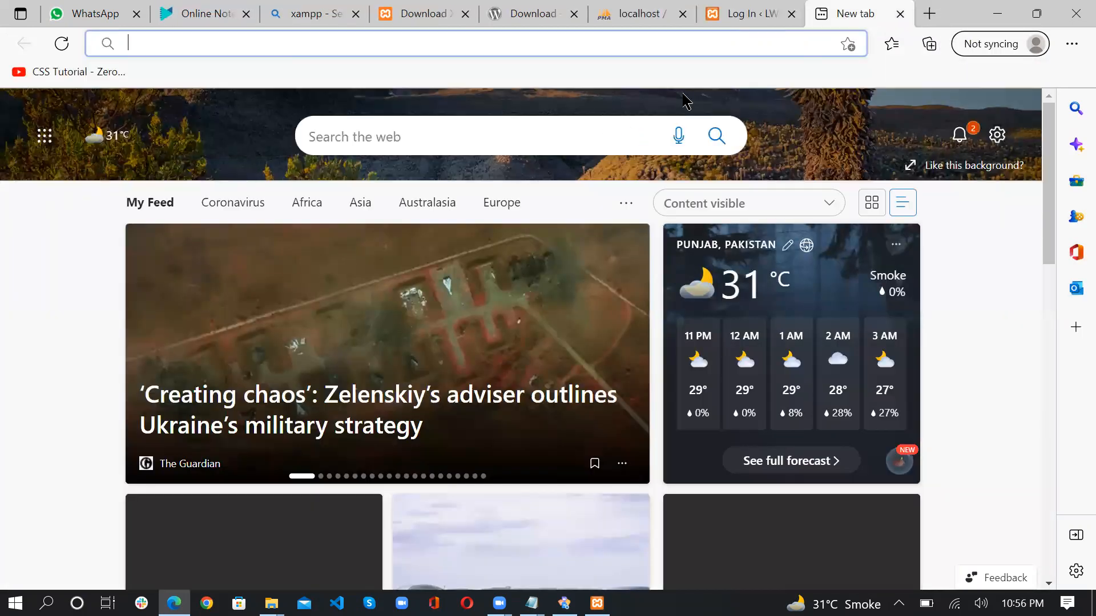
{"action": "type", "text": "localhost/phpmyadmin"}
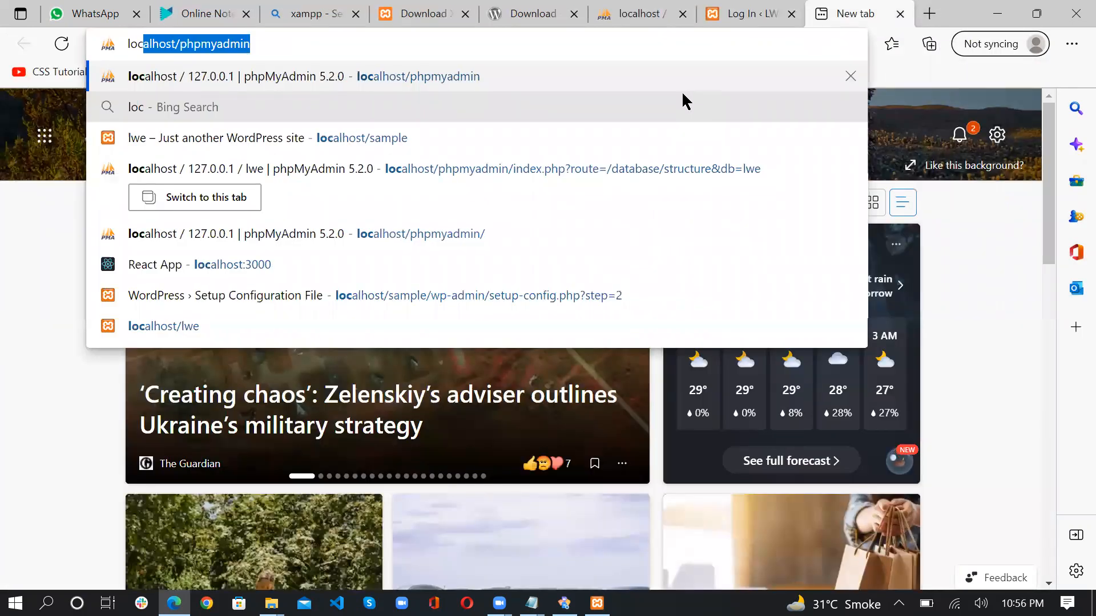
{"action": "key", "text": "Right"}
{"action": "key", "text": "BackSpace"}
{"action": "key", "text": "BackSpace"}
{"action": "key", "text": "BackSpace"}
{"action": "key", "text": "BackSpace"}
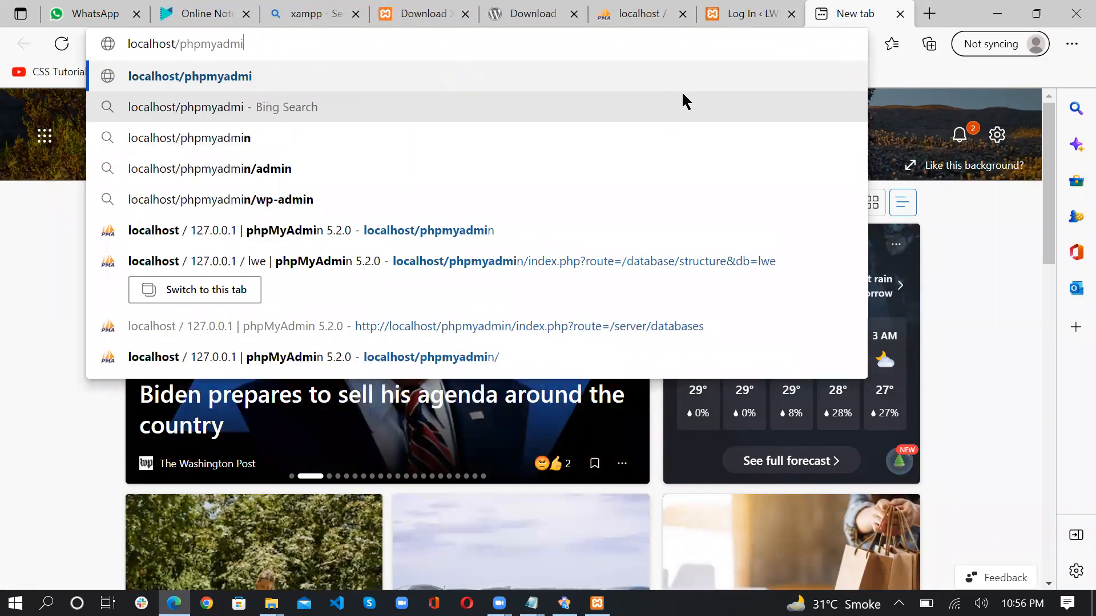
{"action": "key", "text": "BackSpace"}
{"action": "key", "text": "BackSpace"}
{"action": "key", "text": "BackSpace"}
{"action": "key", "text": "BackSpace"}
{"action": "key", "text": "BackSpace"}
{"action": "key", "text": "BackSpace"}
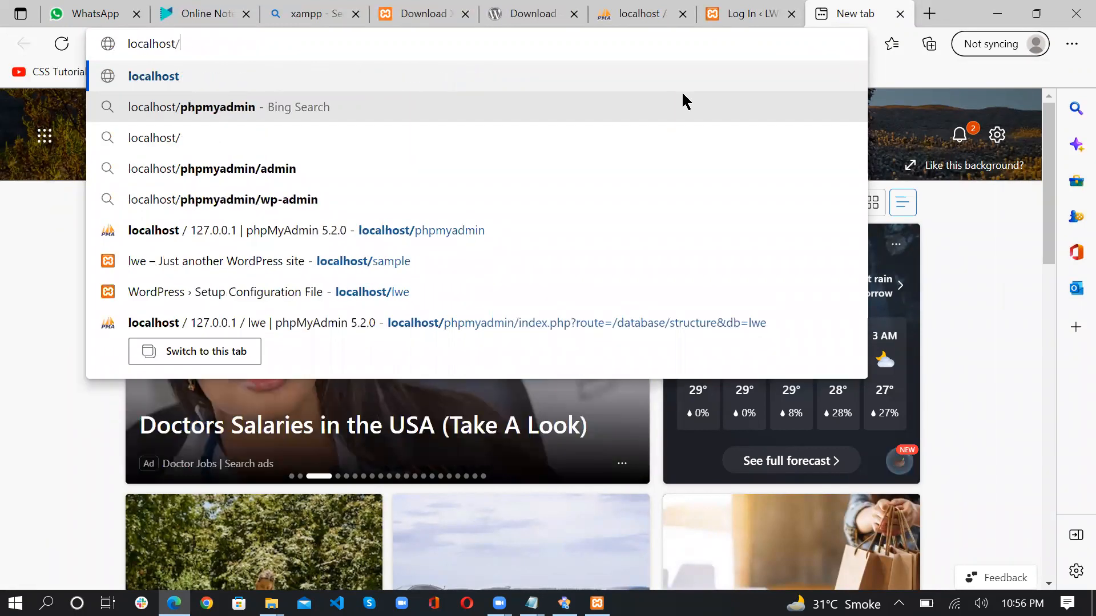
{"action": "type", "text": "lwe"}
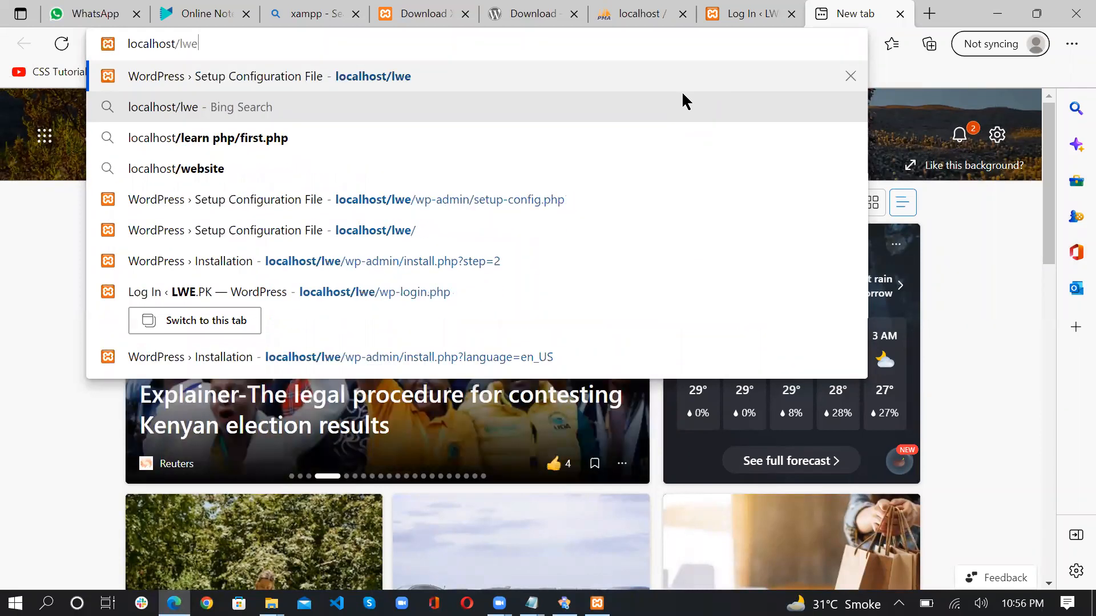
{"action": "key", "text": "Return"}
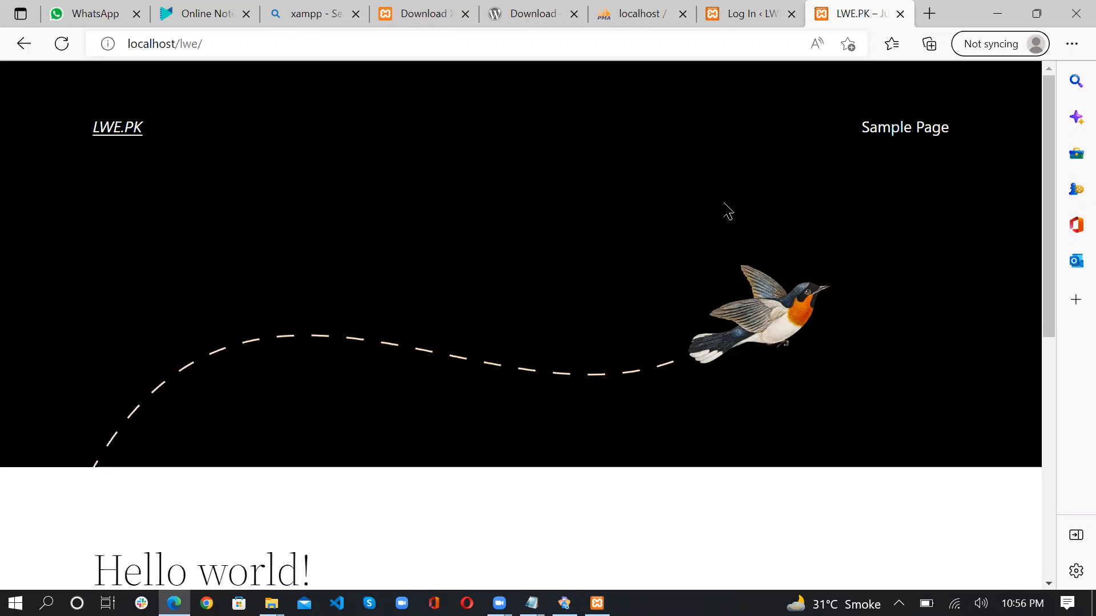
Look through the LWE.PK home page, from its header image to the "Hello world!" post and back.
{"action": "scroll", "coordinate": [728, 211], "scroll_direction": "down", "scroll_amount": 1}
{"action": "scroll", "coordinate": [929, 203], "scroll_direction": "up", "scroll_amount": 1}
{"action": "scroll", "coordinate": [829, 350], "scroll_direction": "down", "scroll_amount": 2}
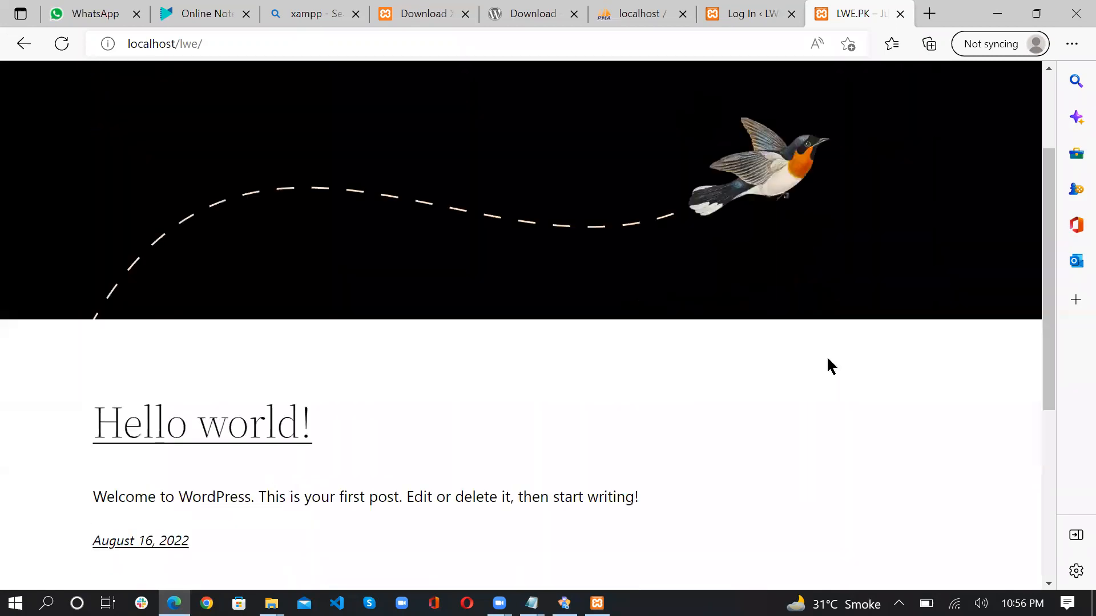
{"action": "scroll", "coordinate": [827, 360], "scroll_direction": "down", "scroll_amount": 3}
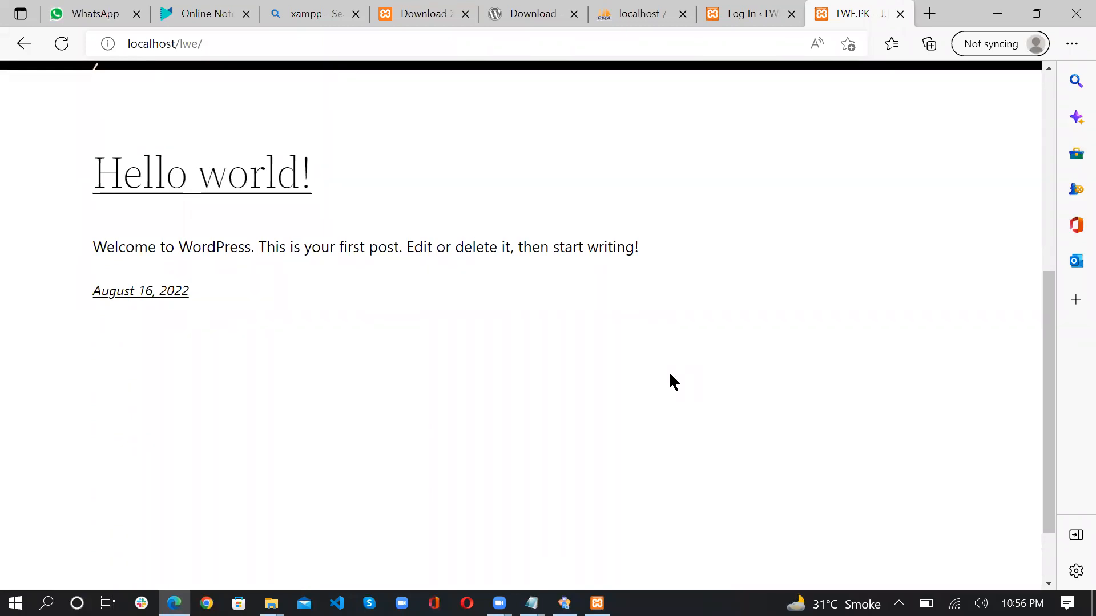
{"action": "scroll", "coordinate": [673, 381], "scroll_direction": "up", "scroll_amount": 5}
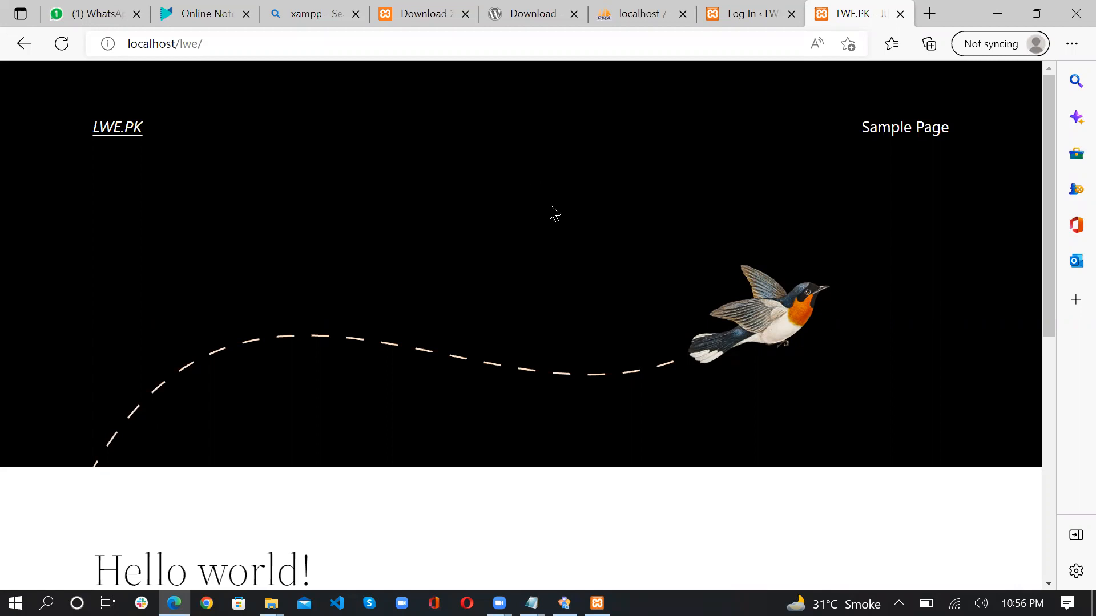
{"action": "scroll", "coordinate": [557, 223], "scroll_direction": "down", "scroll_amount": 8}
{"action": "scroll", "coordinate": [567, 250], "scroll_direction": "up", "scroll_amount": 8}
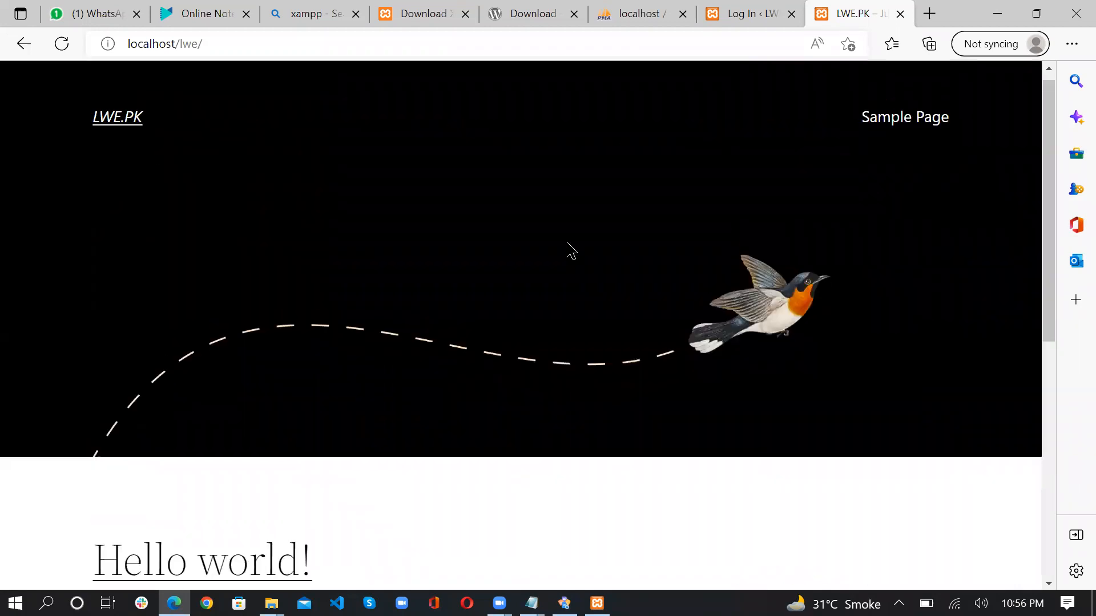